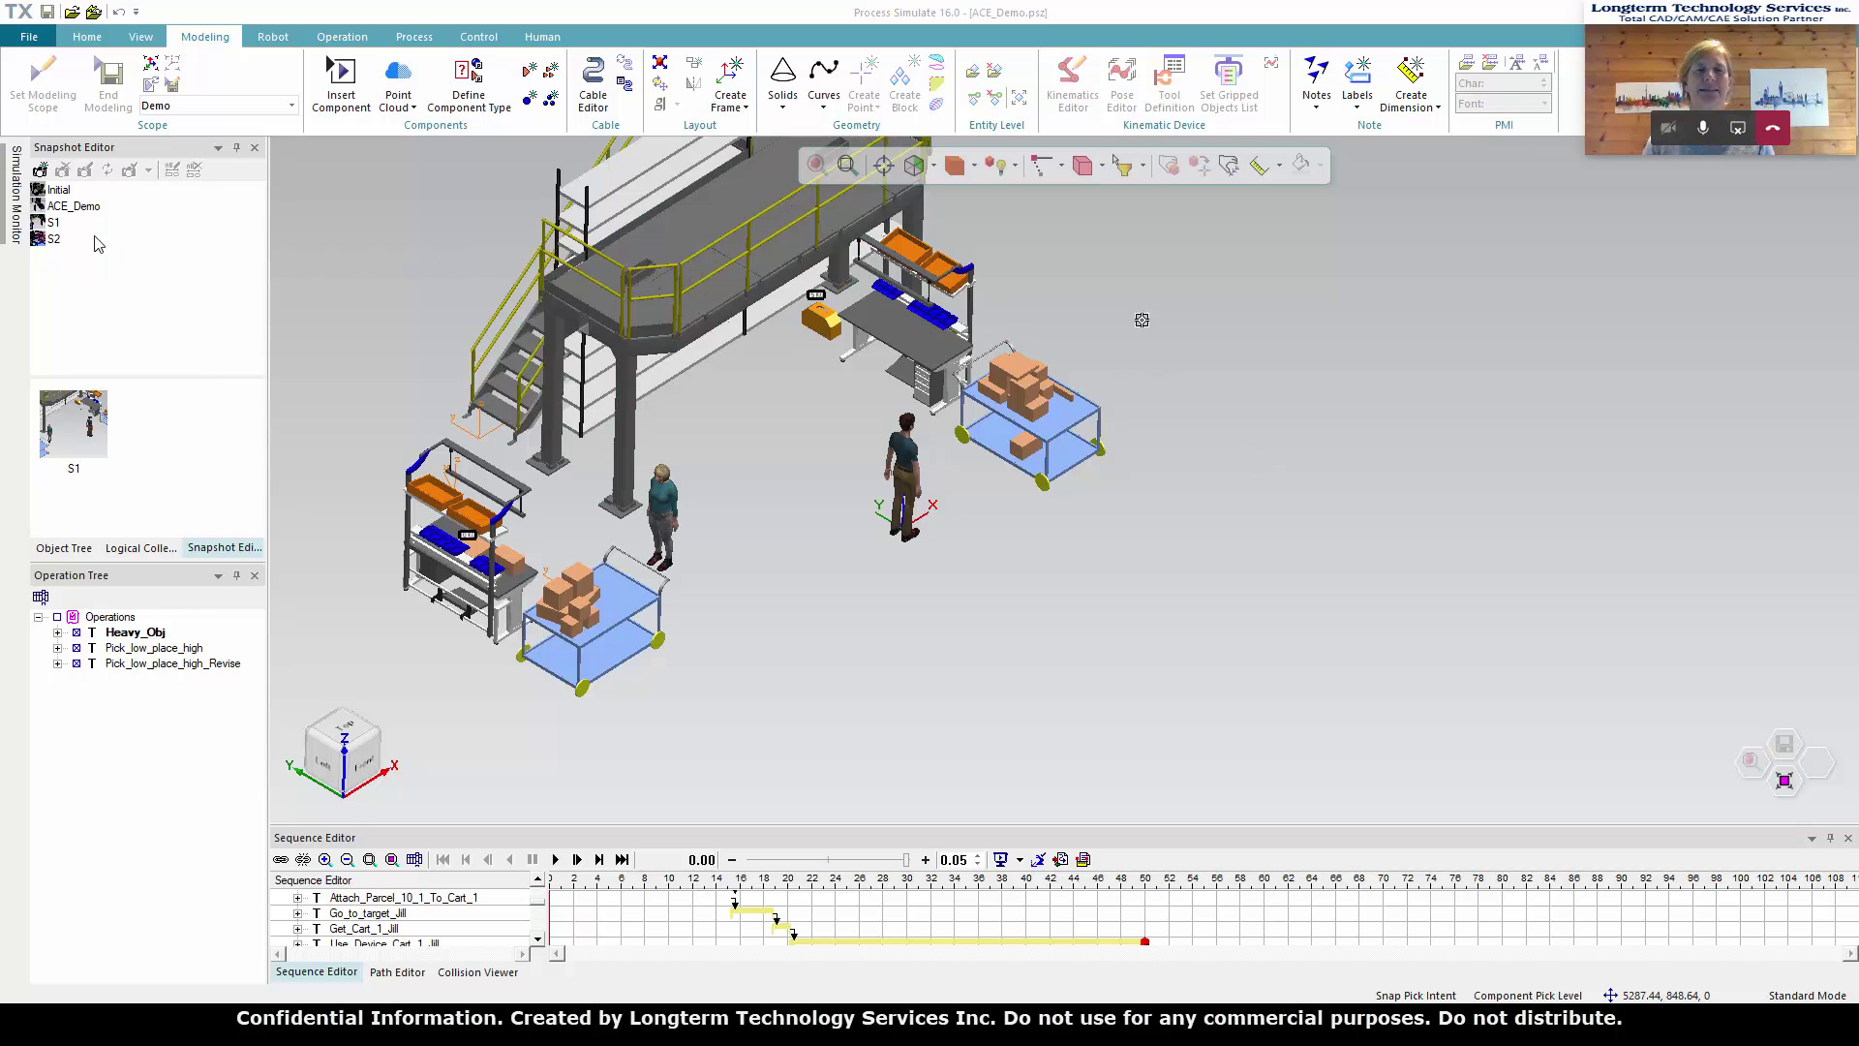
Step: Restore snapshot S1, lower the simulation speed and play the cart-pushing sequence to about 51.65 s
{"action": "double_click", "coordinate": [54, 223]}
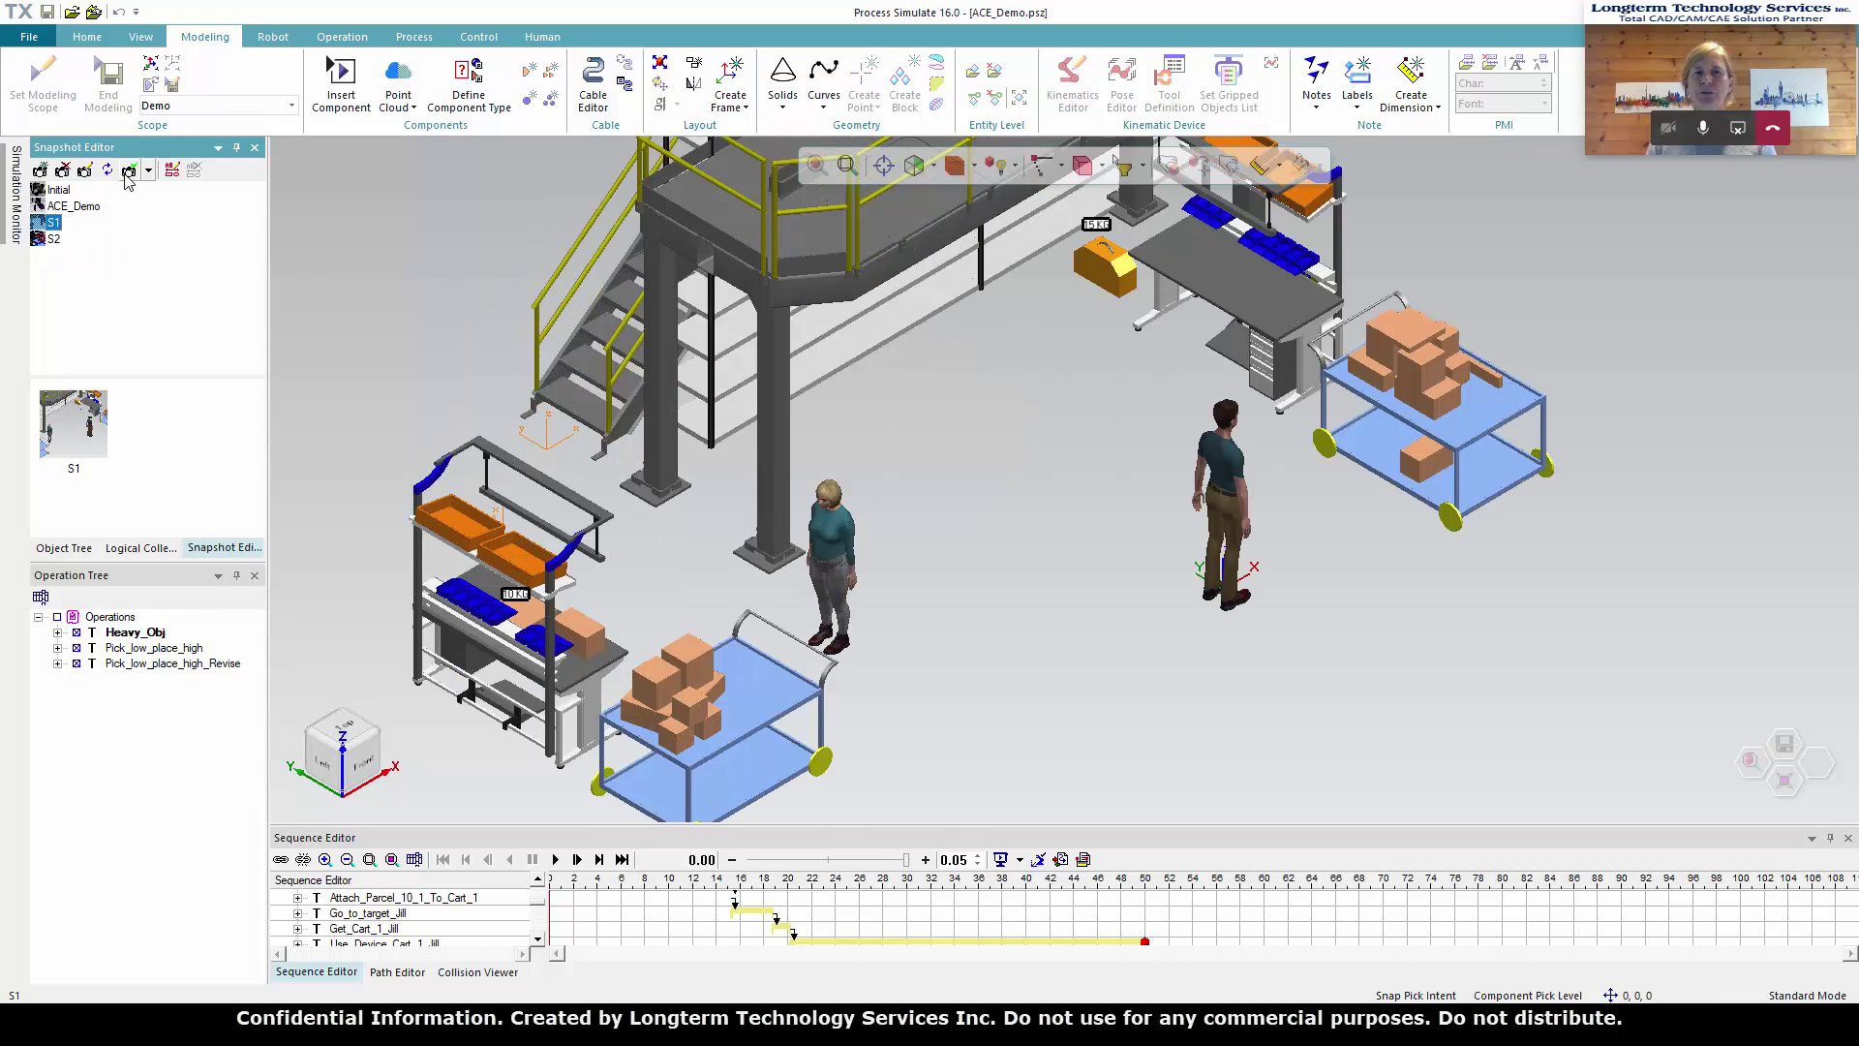
{"action": "left_click", "coordinate": [856, 860]}
{"action": "left_click", "coordinate": [557, 859]}
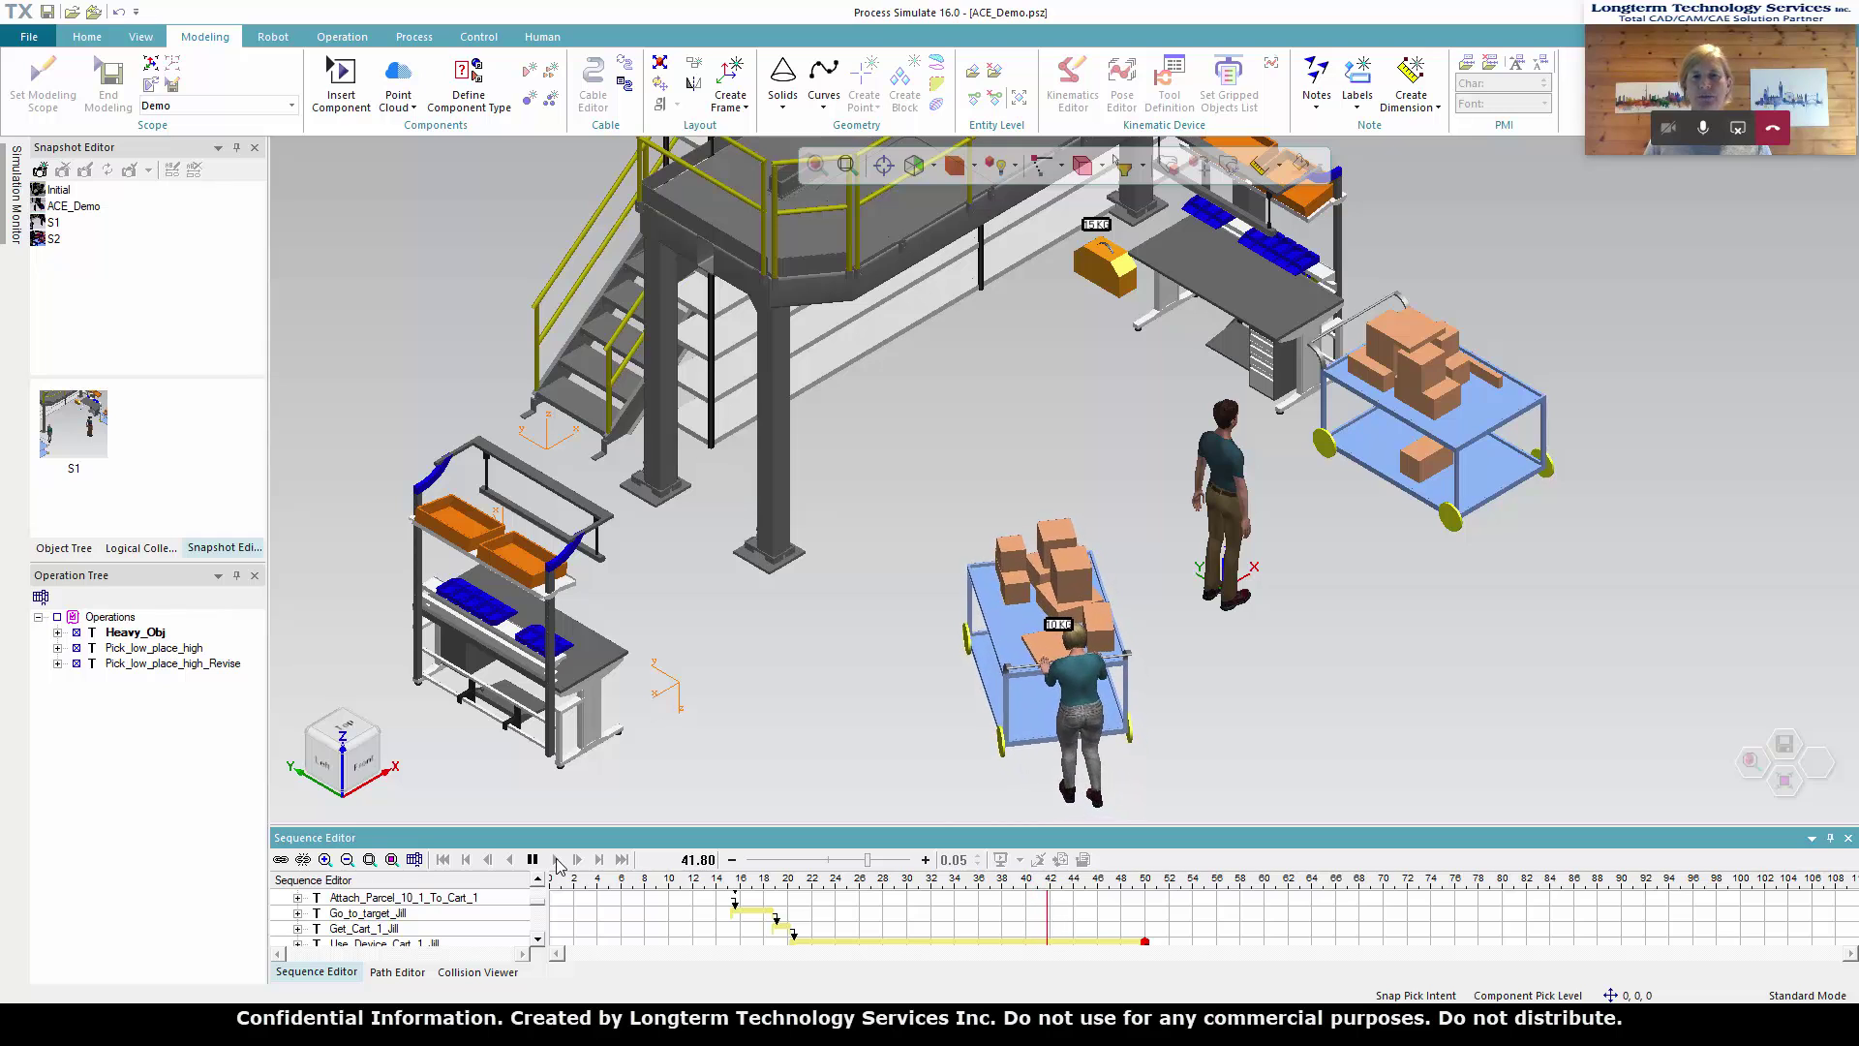
{"action": "left_click", "coordinate": [889, 860]}
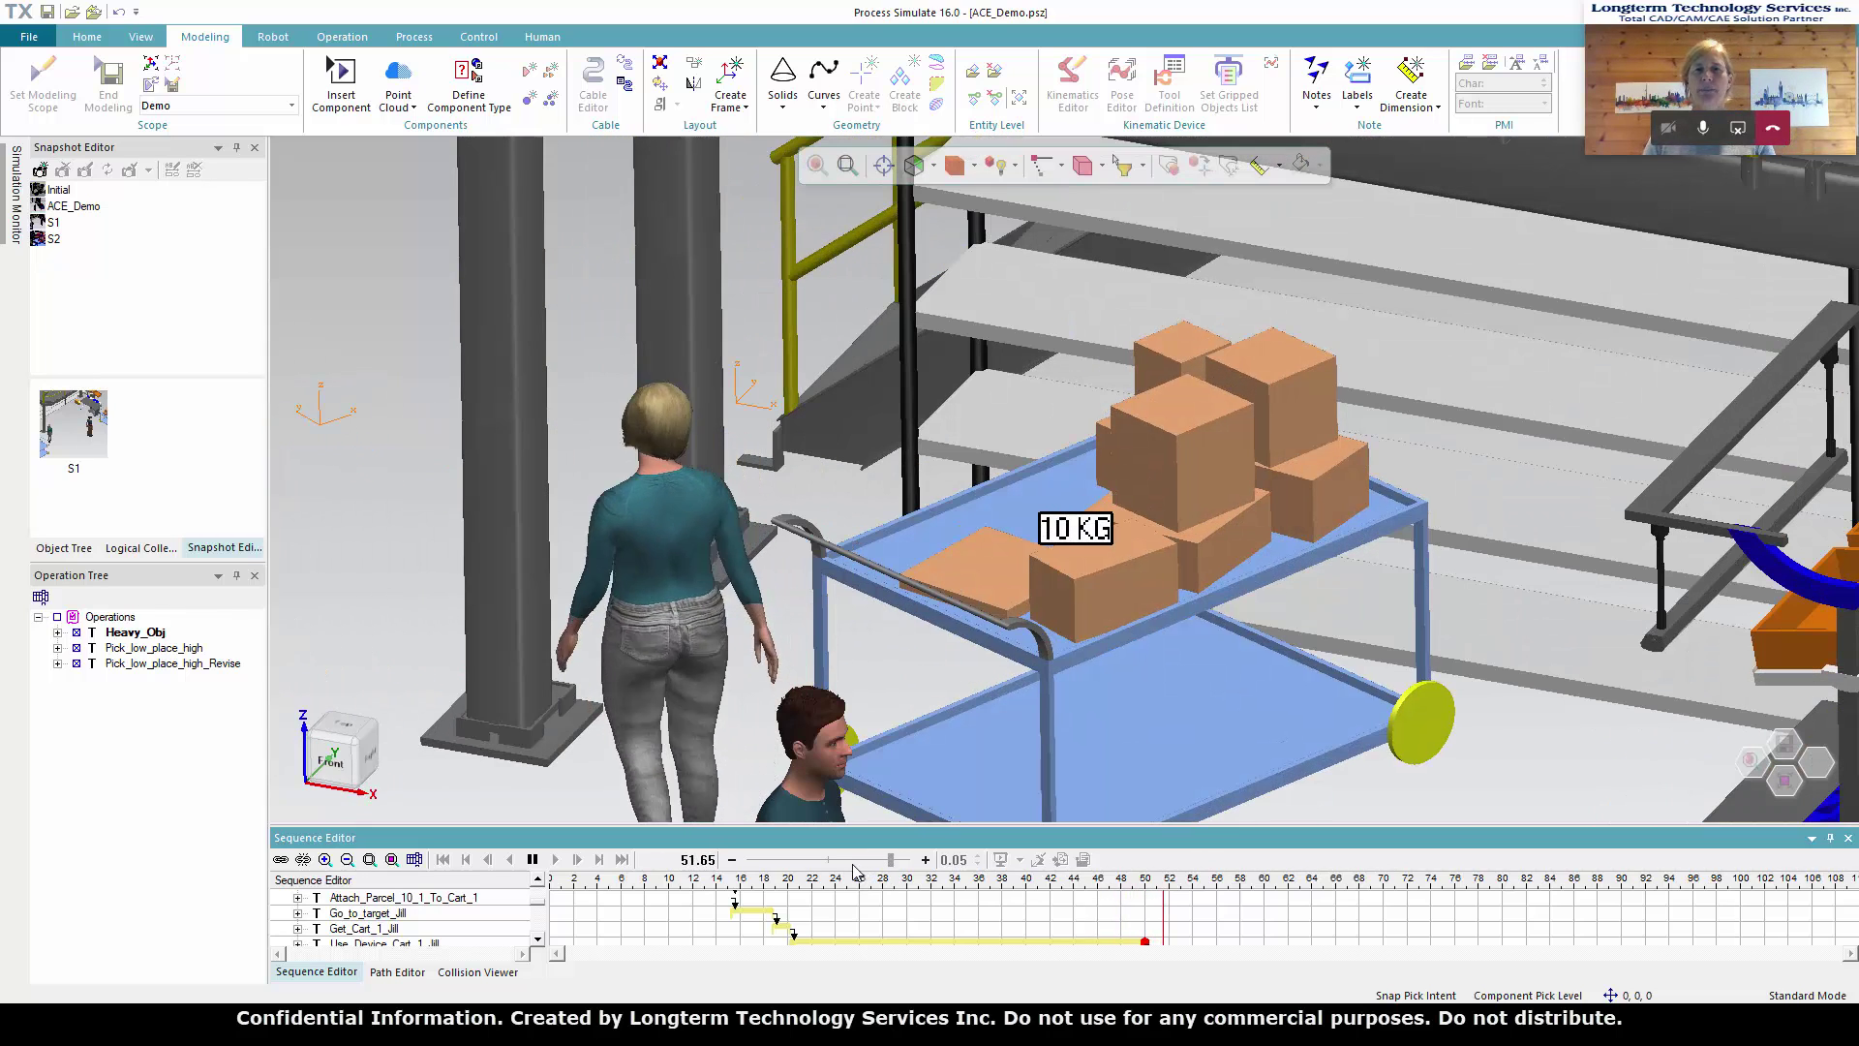
Step: Slow the playback further and let the sequence run to its 66.87 s end
{"action": "left_click", "coordinate": [861, 864]}
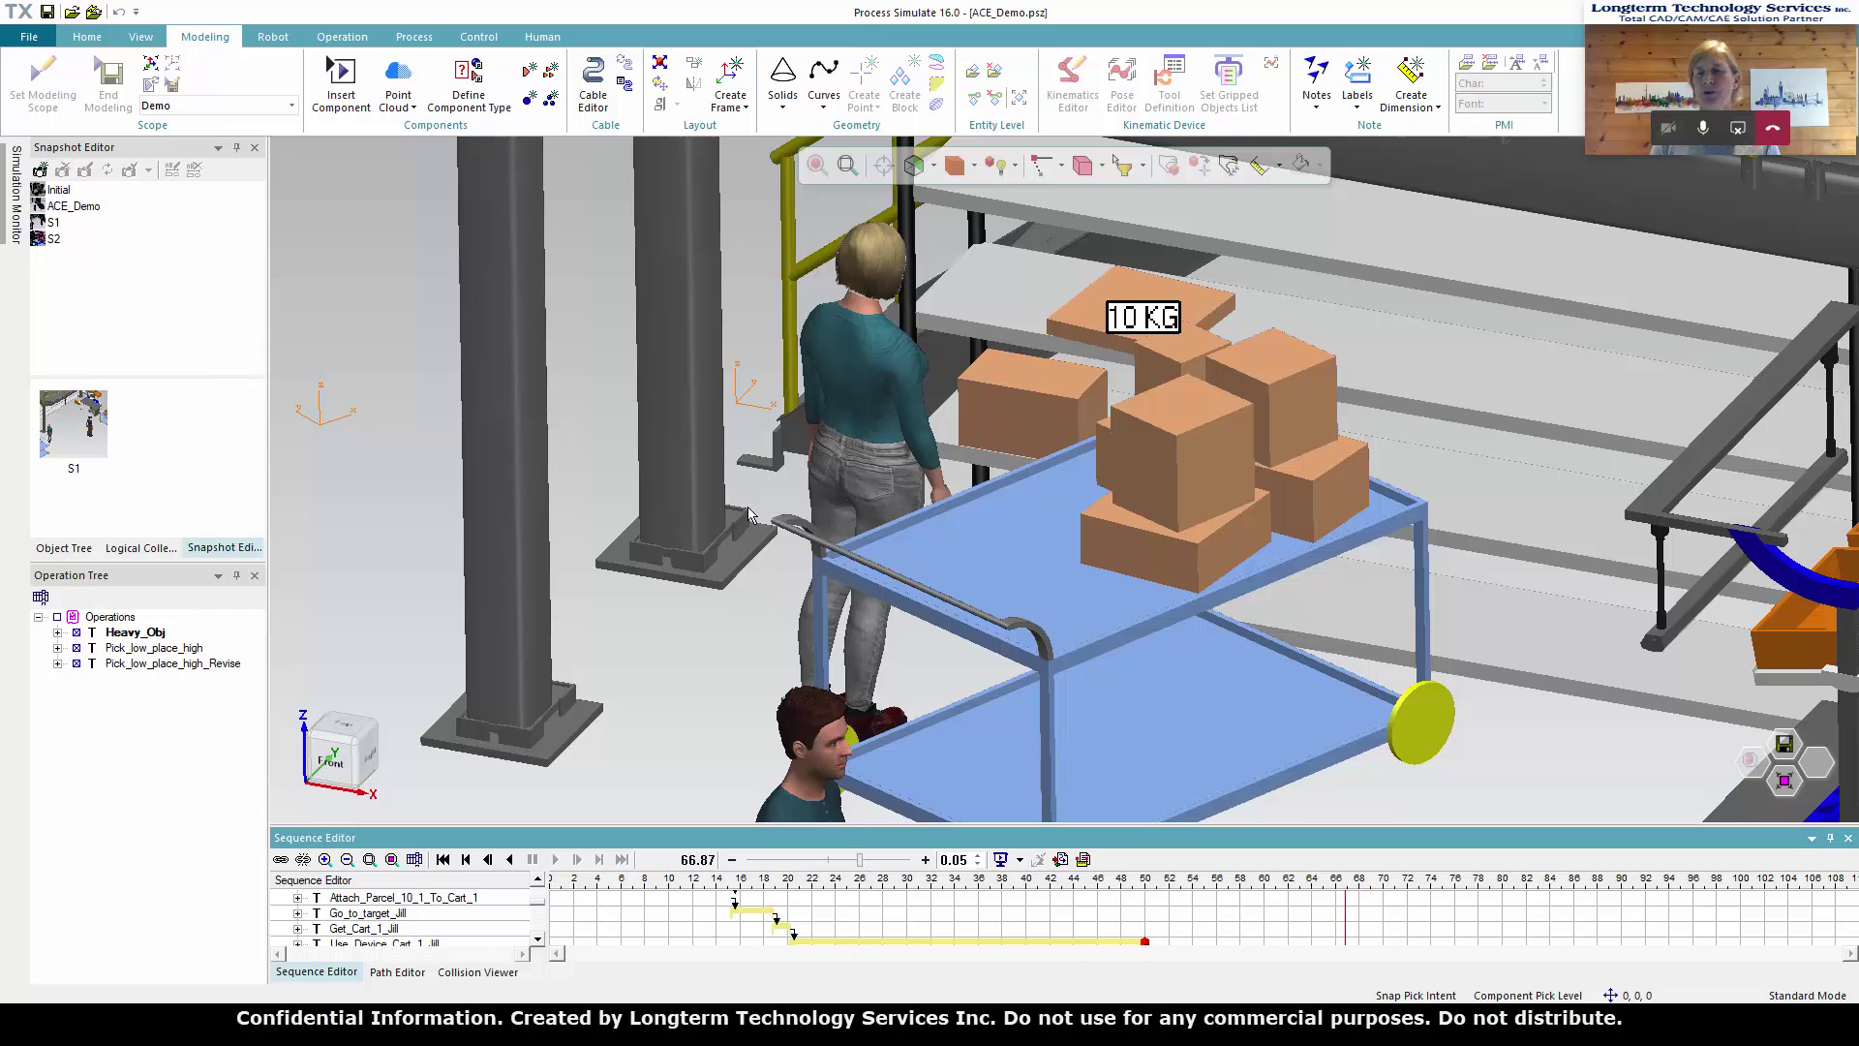
Step: Open the Task Simulation Builder for Heavy_Obj and activate Ergonomics Metrics reporting for the worker
{"action": "left_click", "coordinate": [547, 37]}
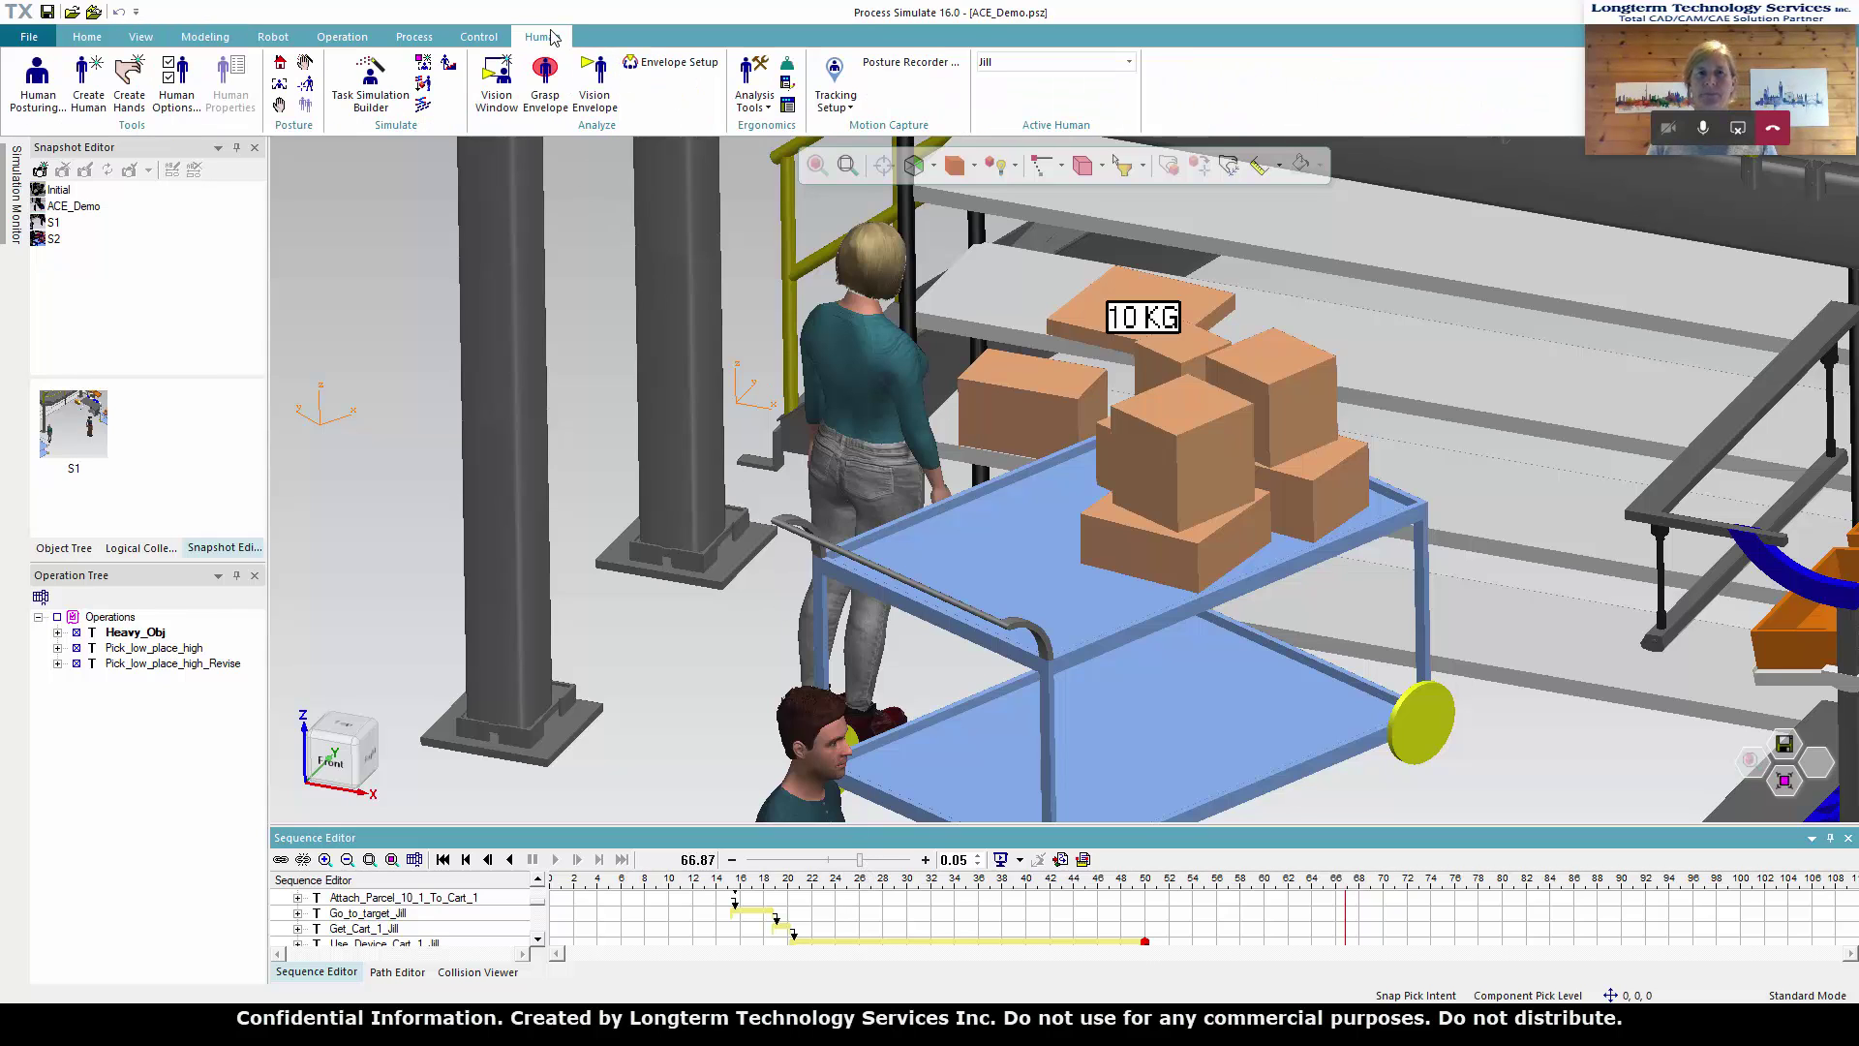
{"action": "left_click", "coordinate": [376, 98]}
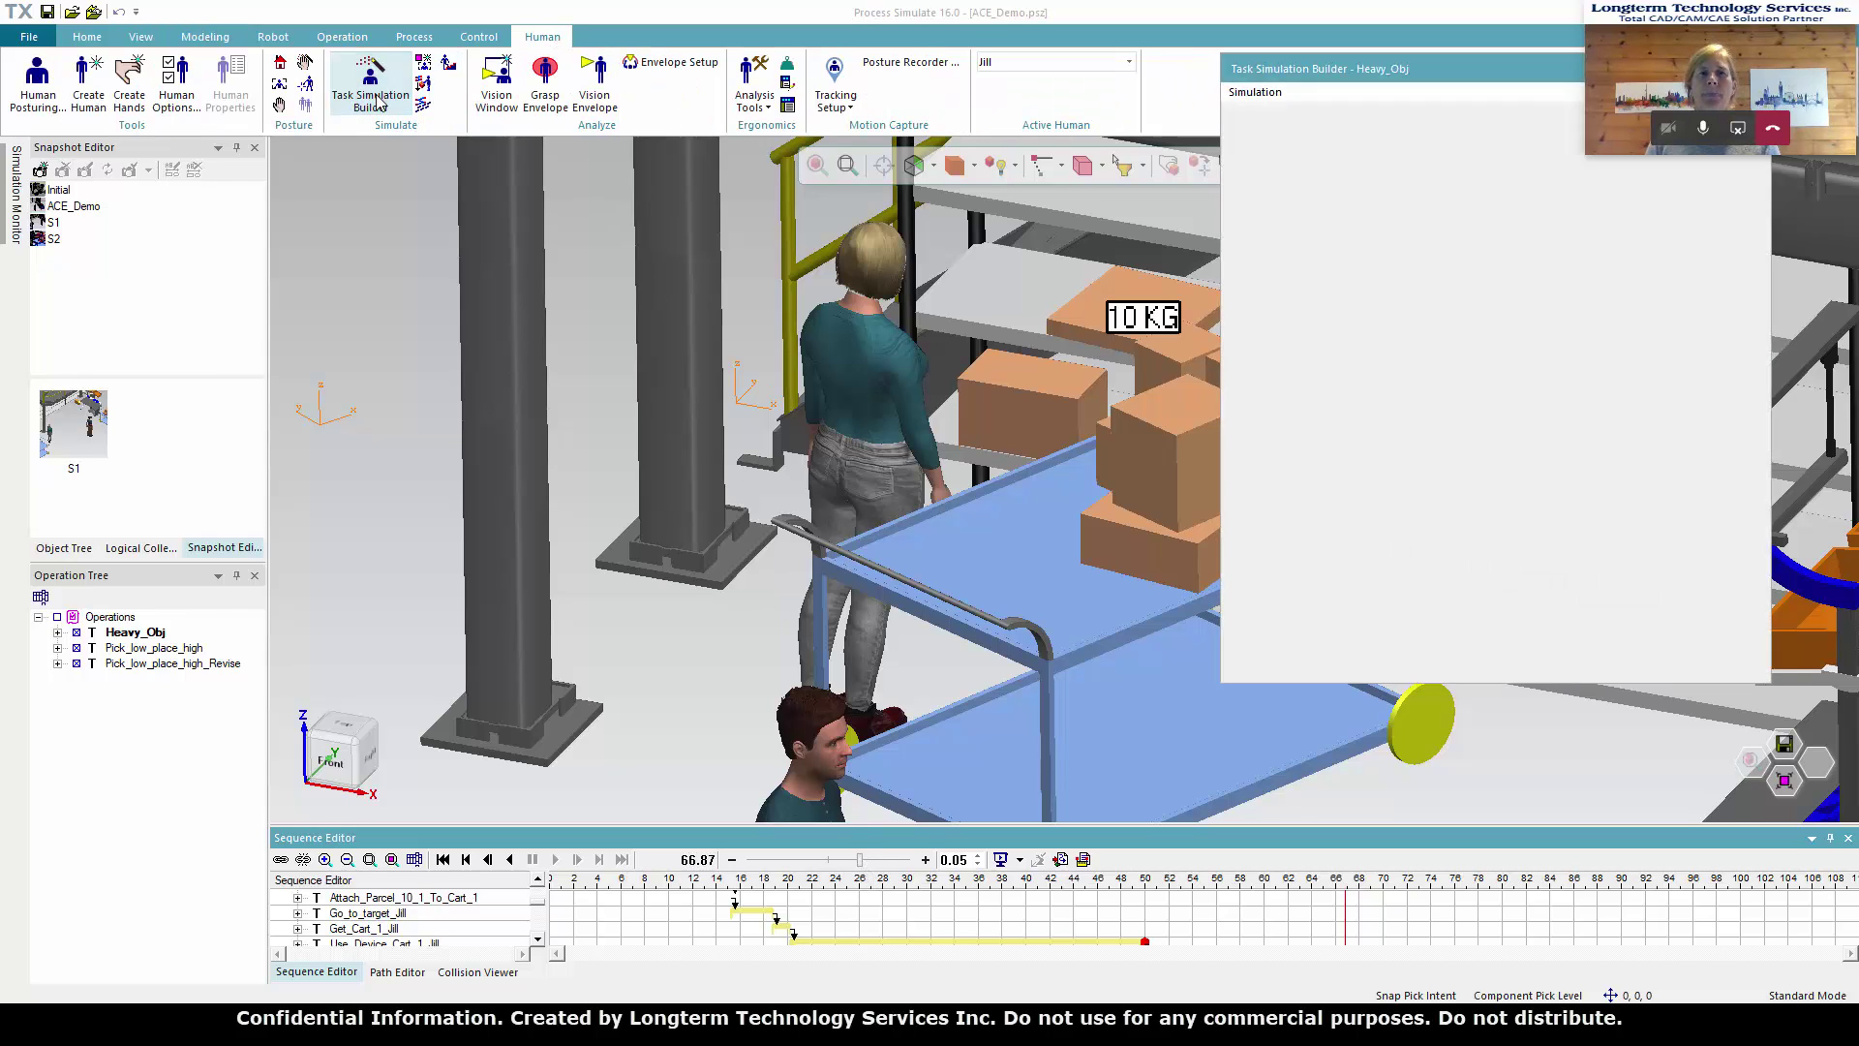
{"action": "left_click_drag", "start_coordinate": [1328, 68], "coordinate": [1145, 95]}
{"action": "left_click", "coordinate": [1075, 120]}
{"action": "mouse_move", "coordinate": [1180, 467]}
{"action": "mouse_move", "coordinate": [1411, 505]}
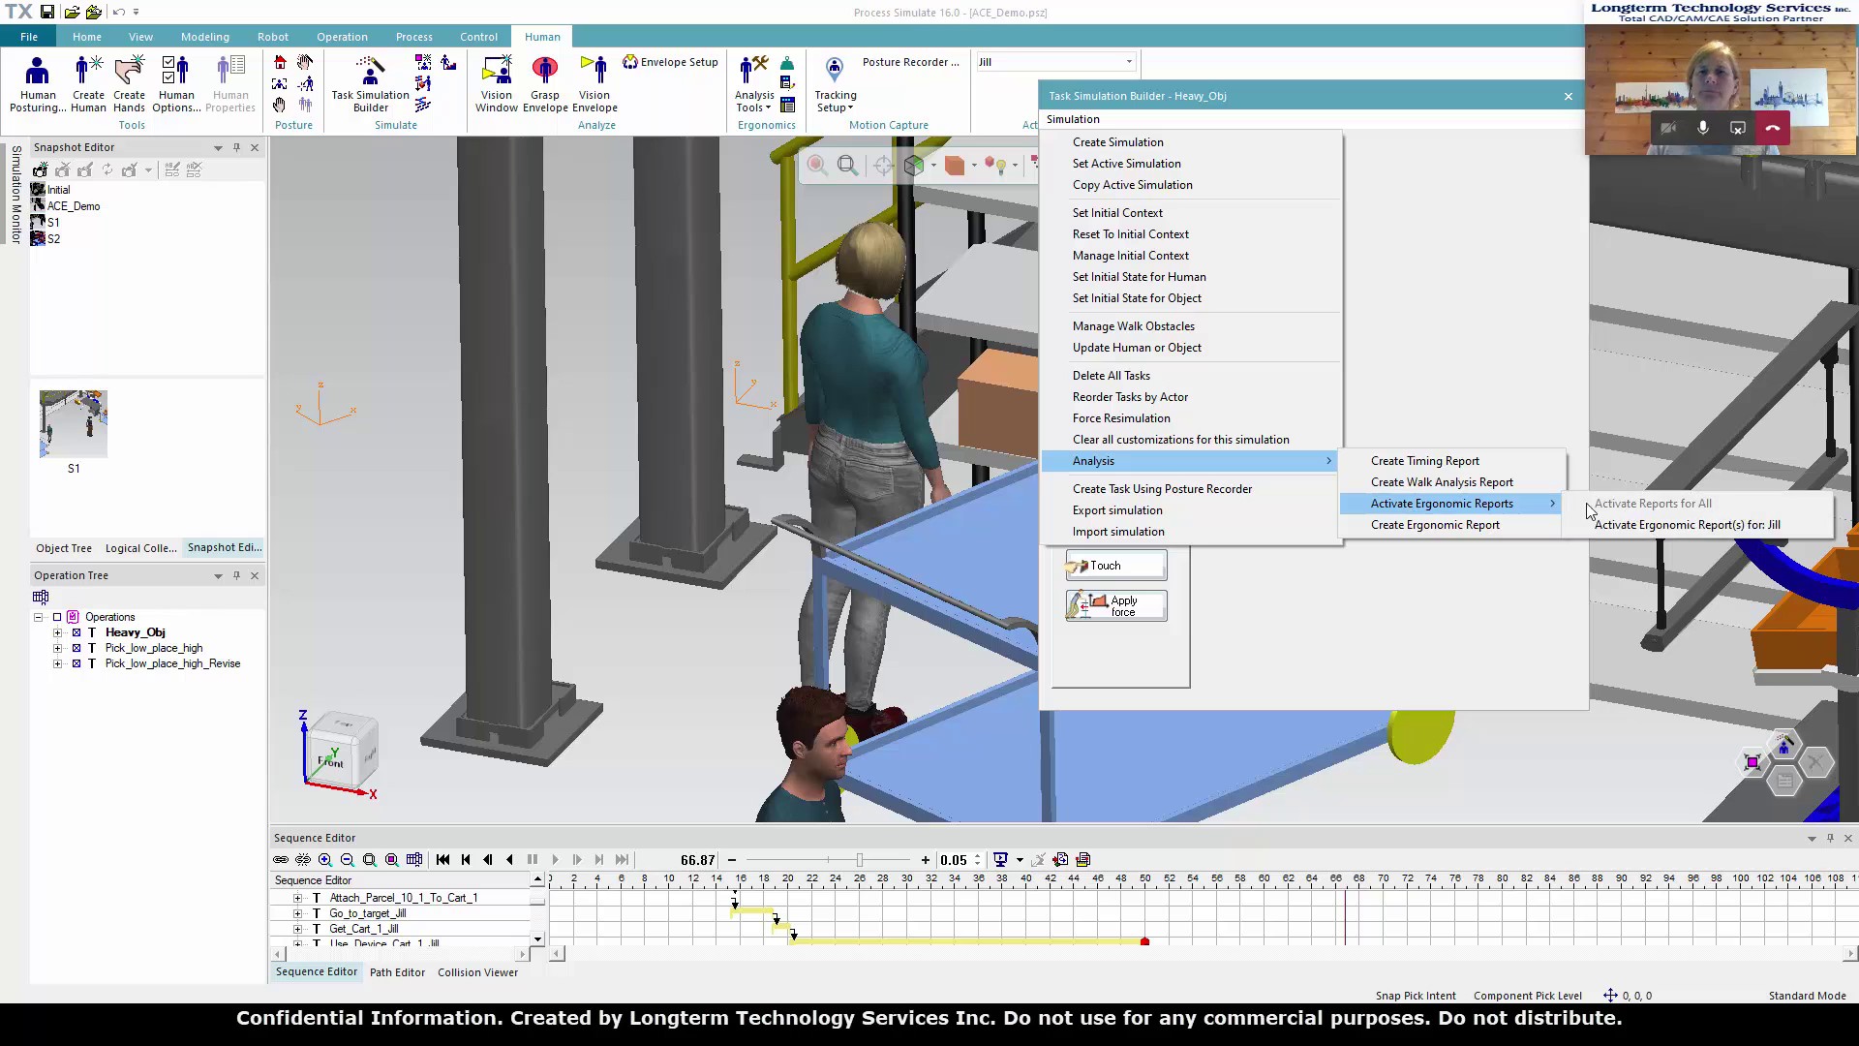
{"action": "left_click", "coordinate": [1636, 526]}
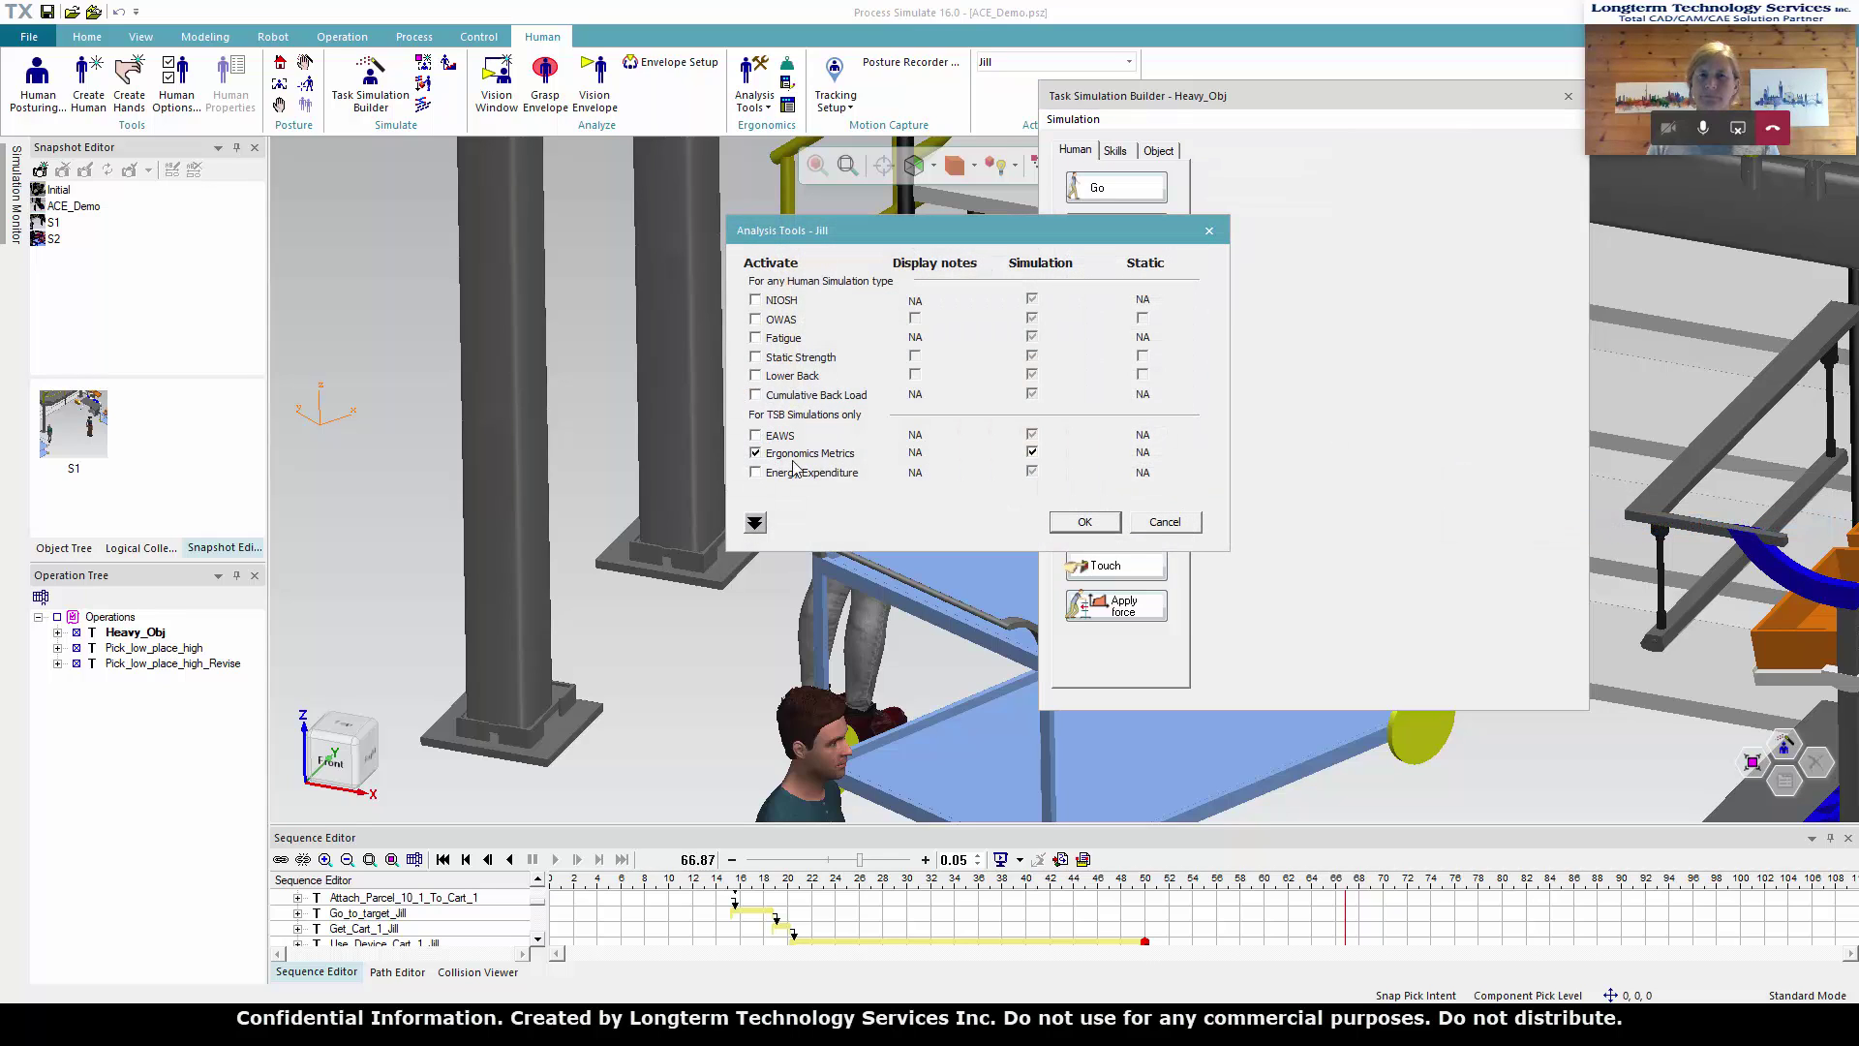
{"action": "left_click", "coordinate": [1111, 524]}
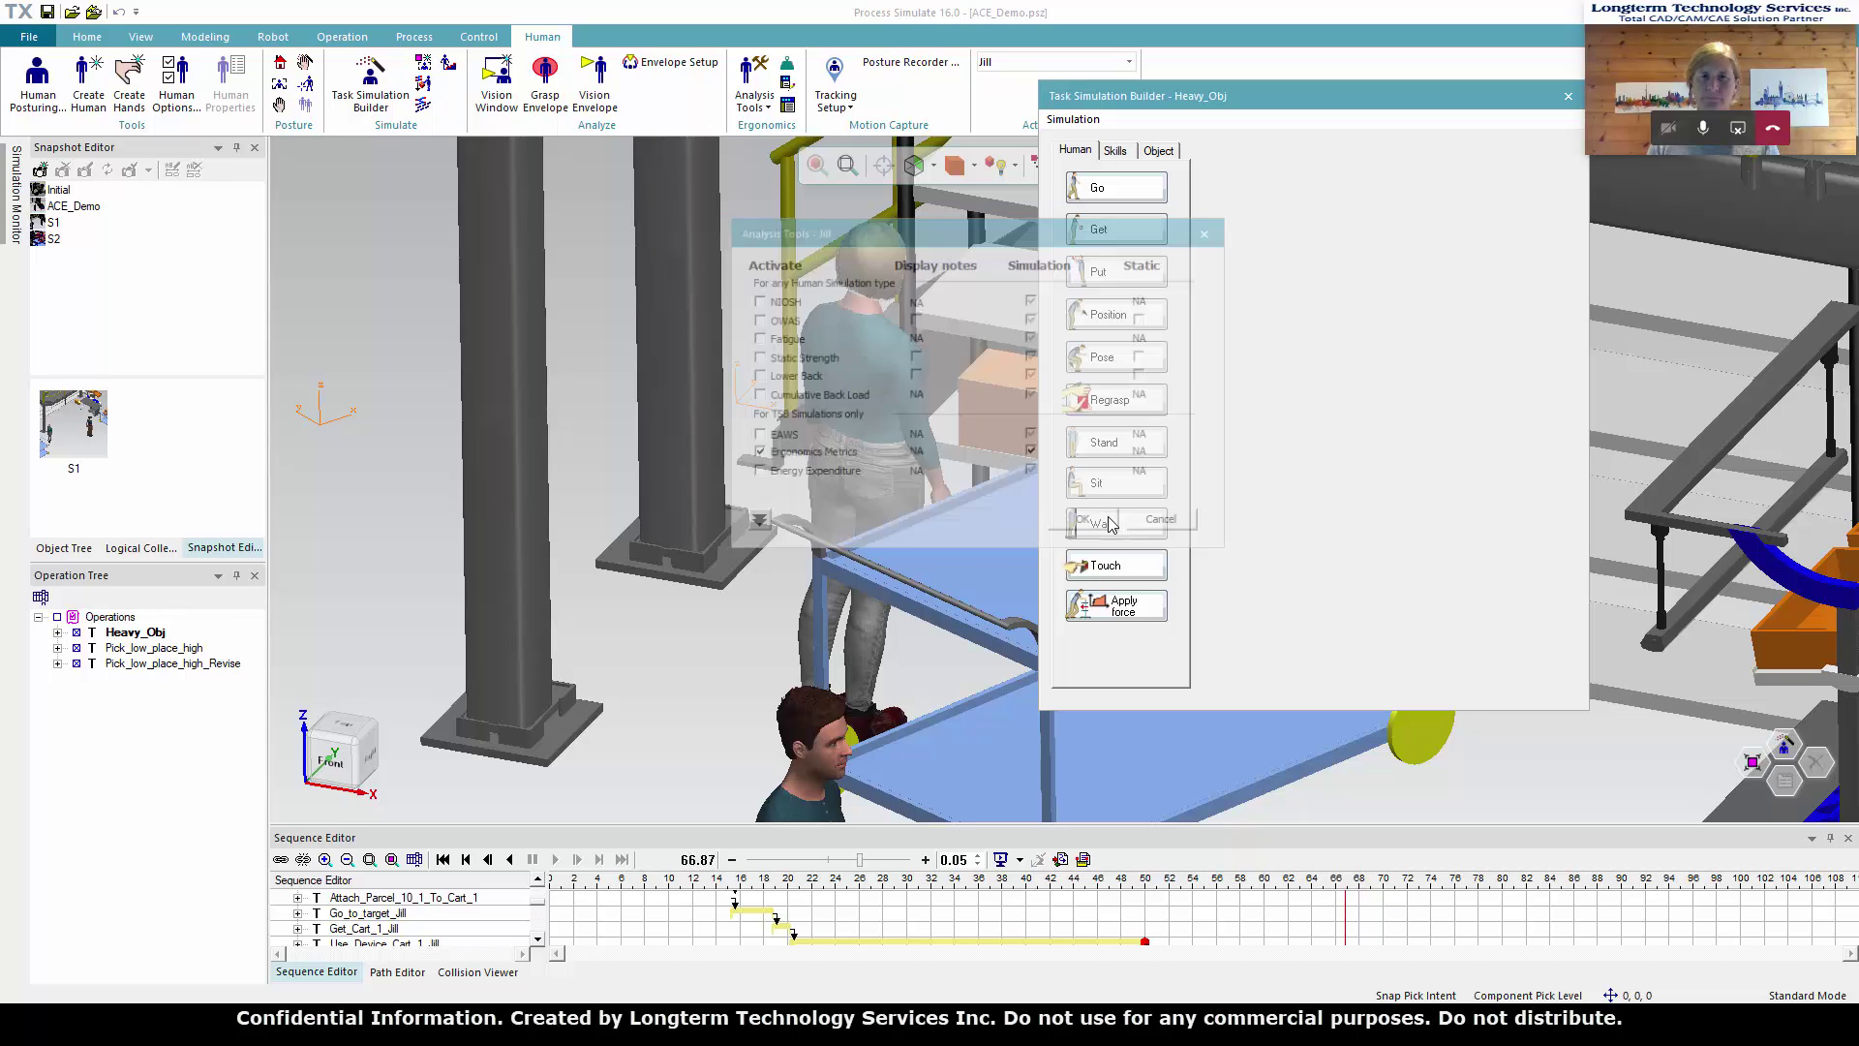
Step: Open Create Ergonomic Report to check 66.87 s cycle, 200 repetitions, 450-minute shift, then cancel
{"action": "left_click", "coordinate": [1072, 119]}
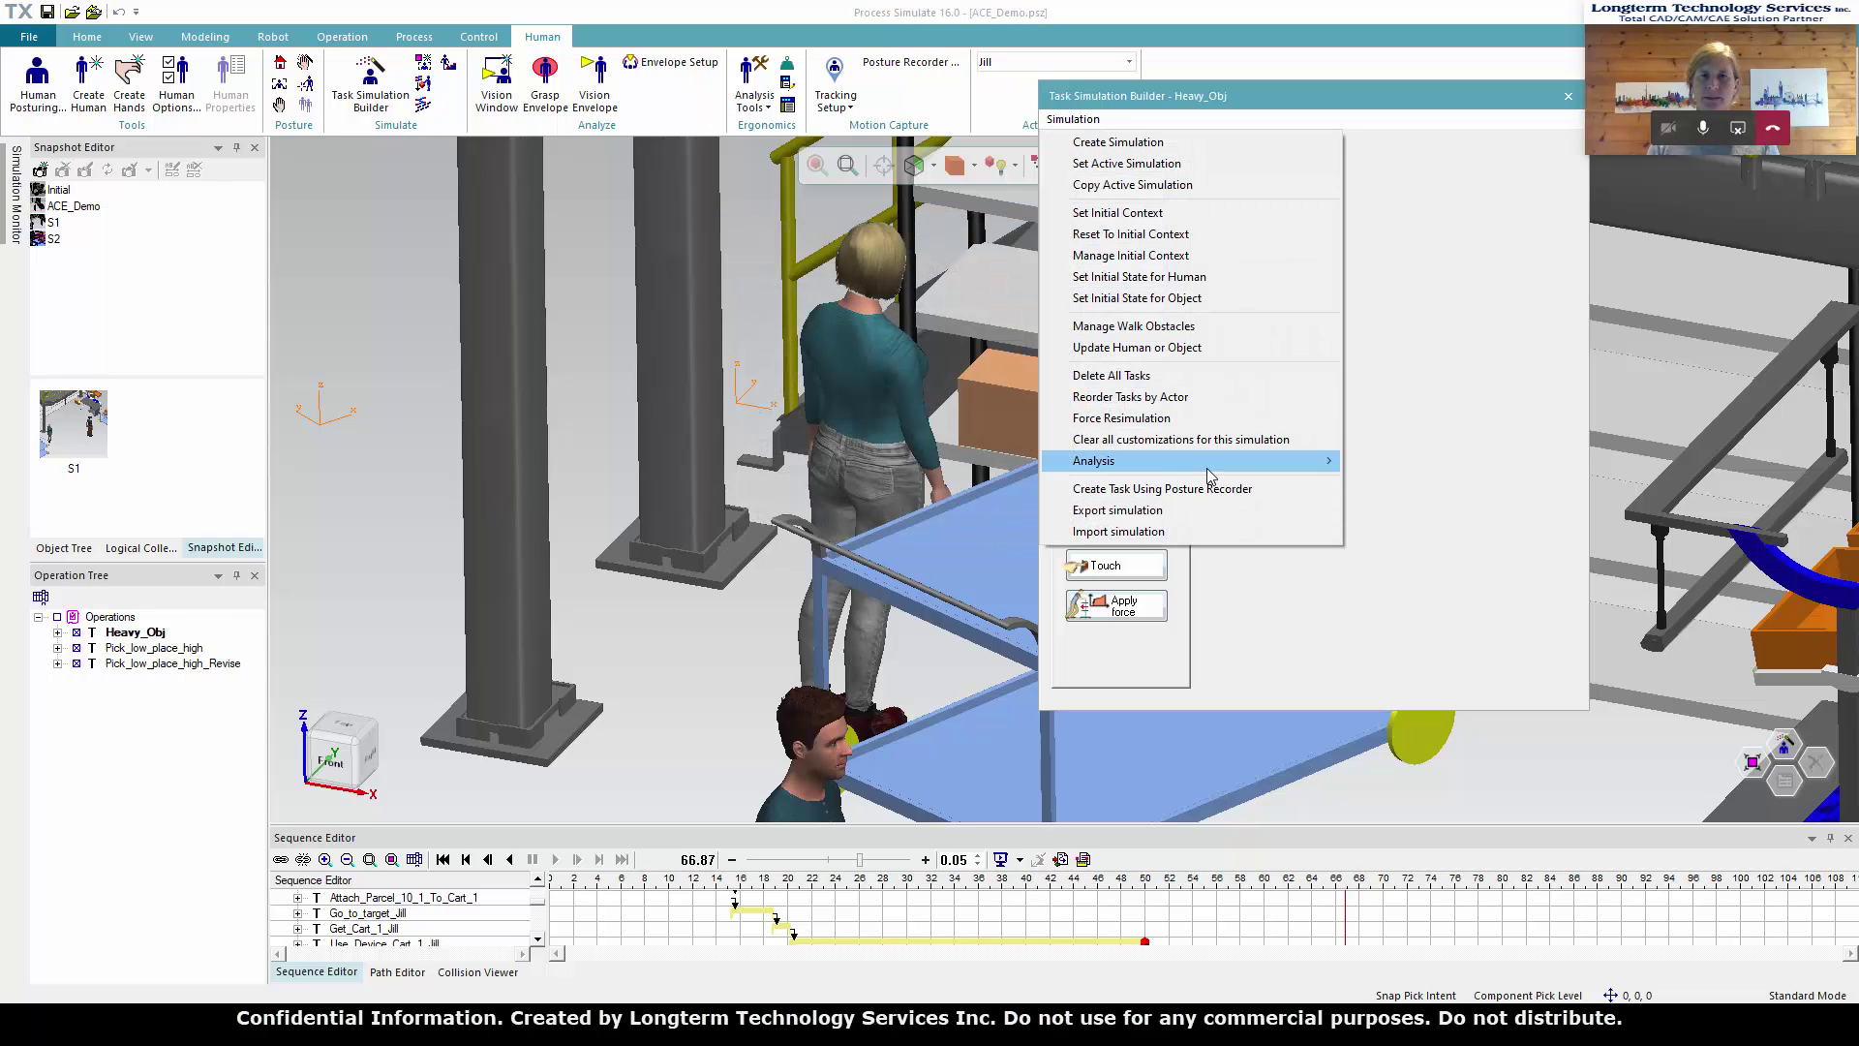
{"action": "mouse_move", "coordinate": [1206, 465]}
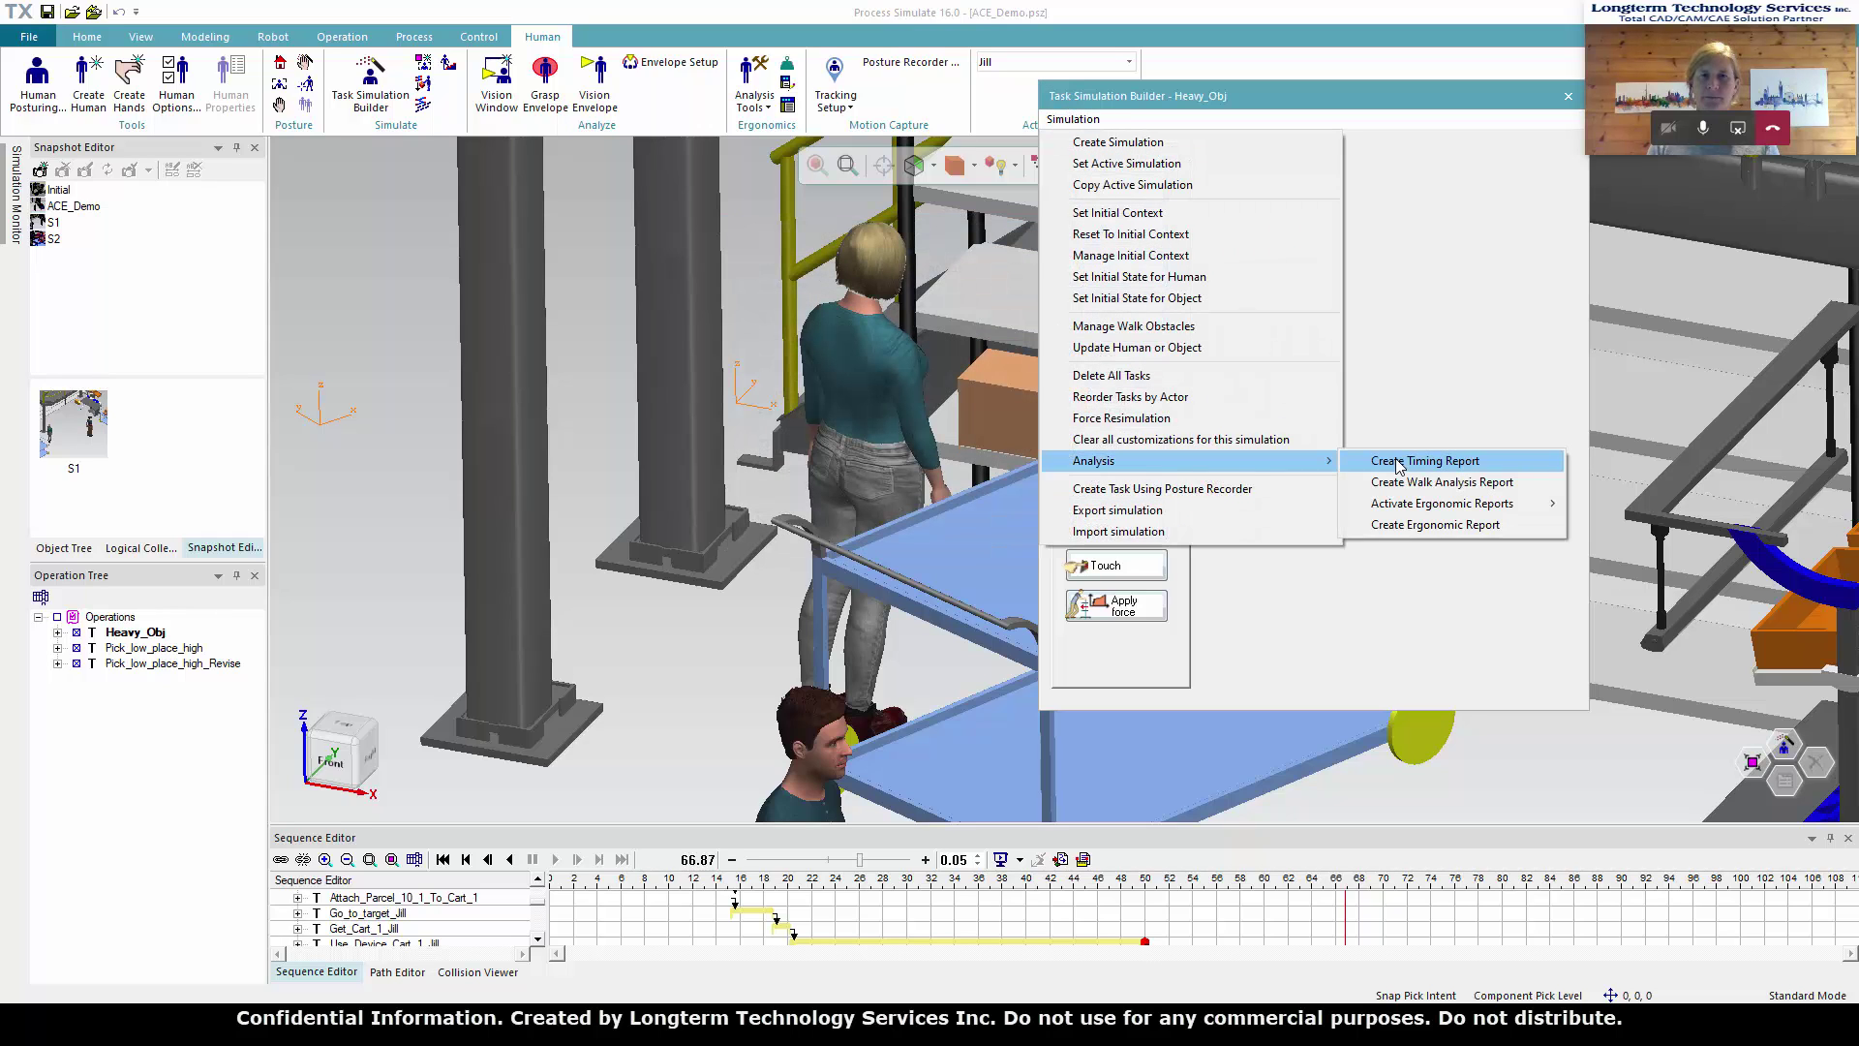
{"action": "left_click", "coordinate": [1411, 528]}
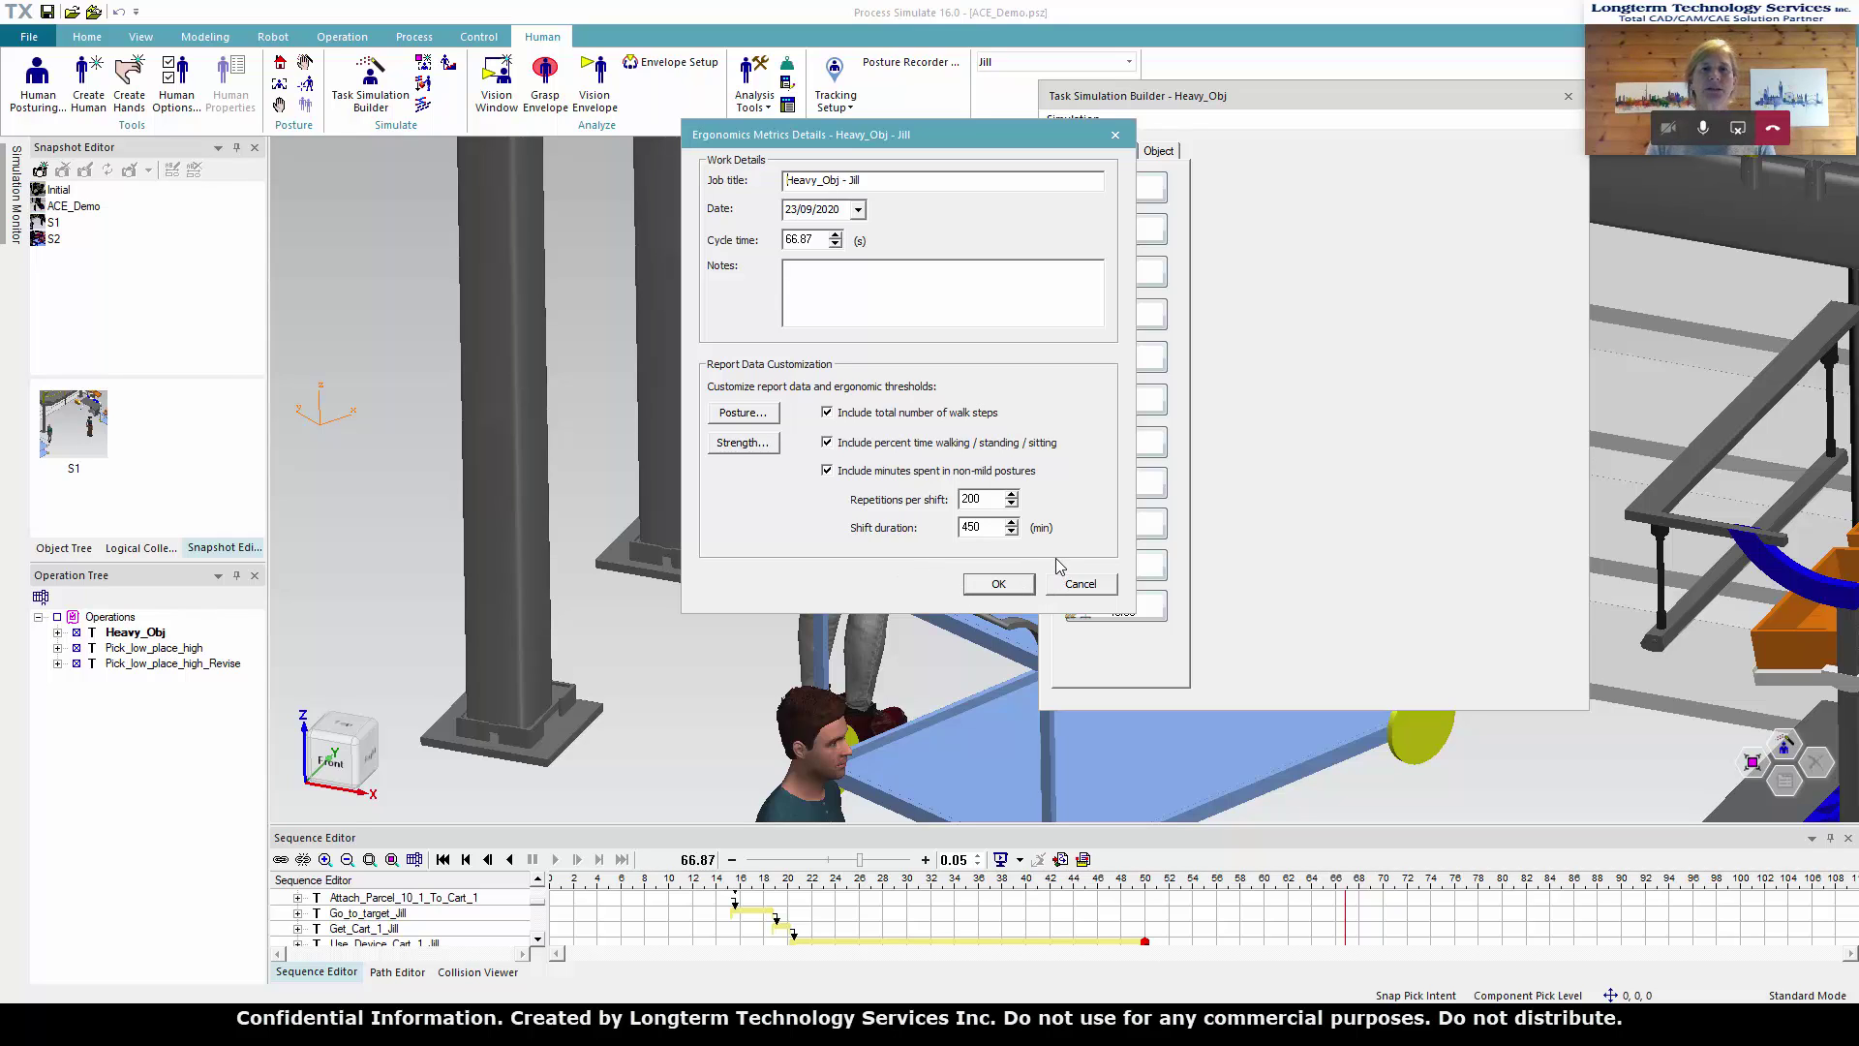
{"action": "left_click", "coordinate": [1068, 587]}
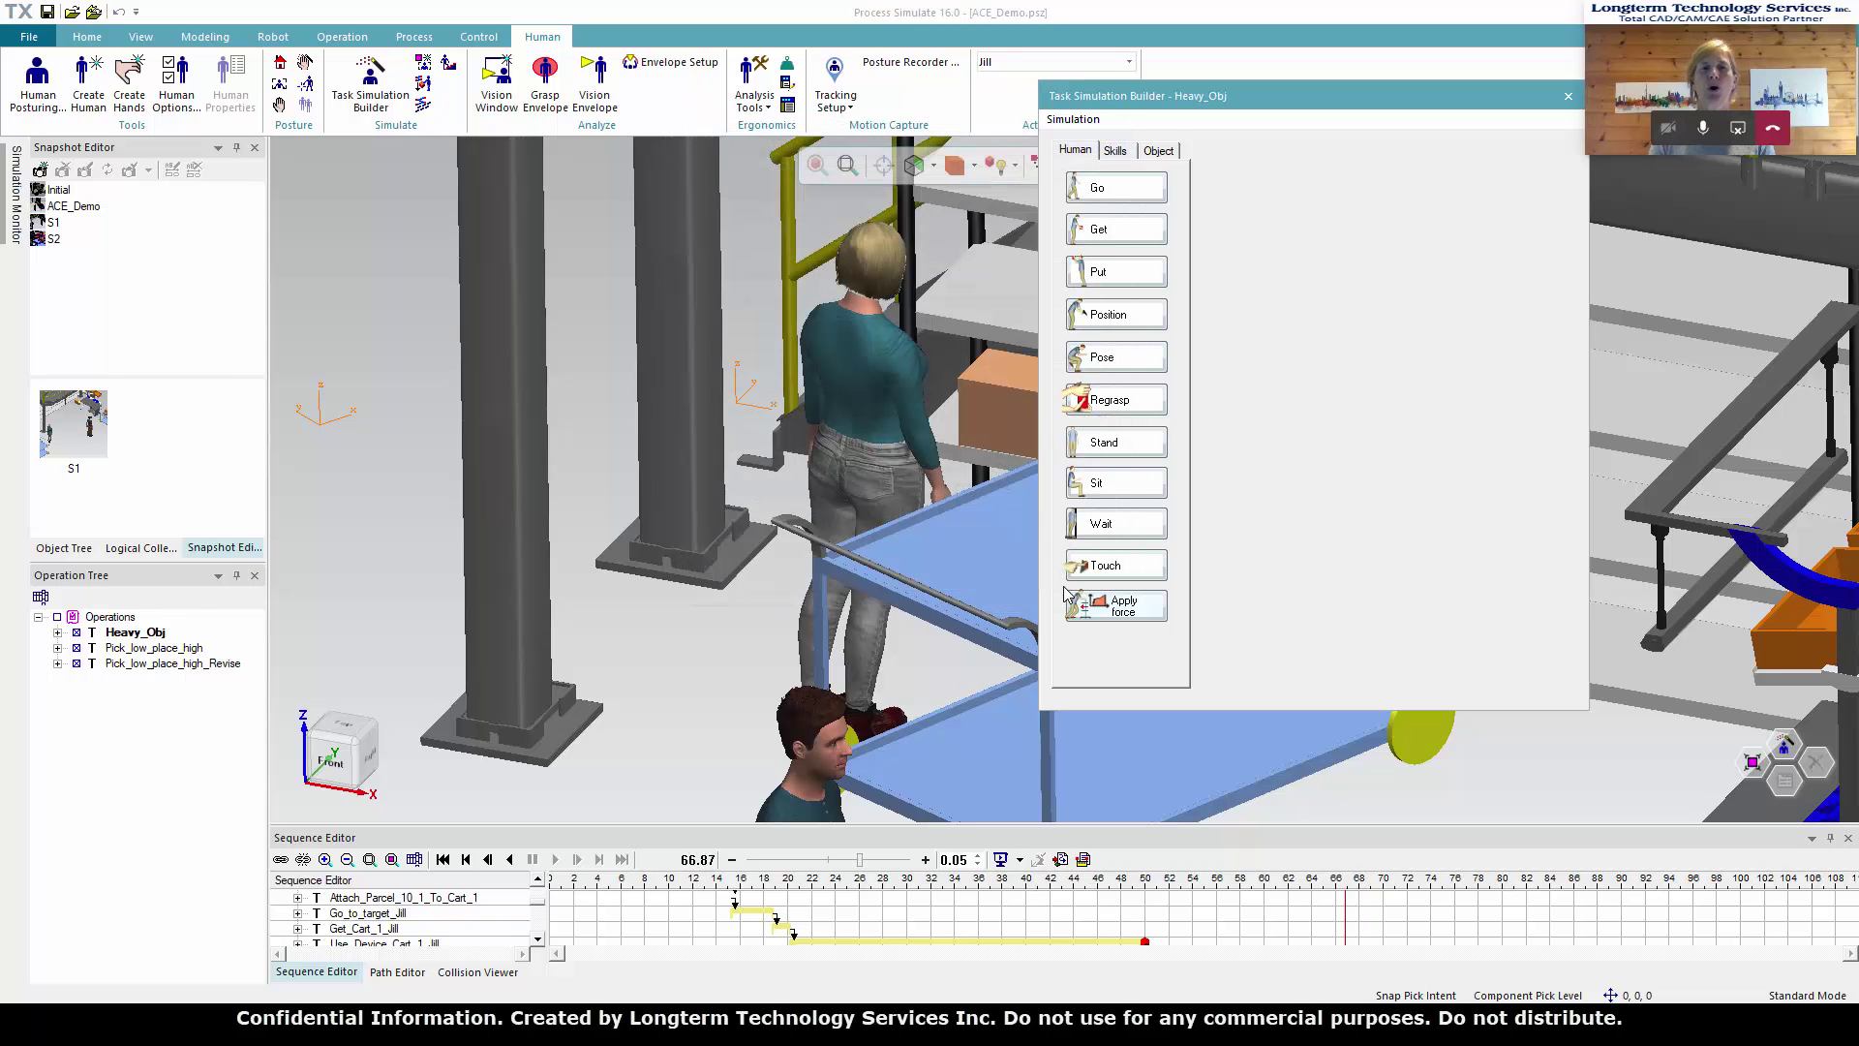
Step: Close the Task Simulation Builder and show PDA_Jill.xltm's Posture and Task Demands sheet in Excel
{"action": "left_click", "coordinate": [1568, 97]}
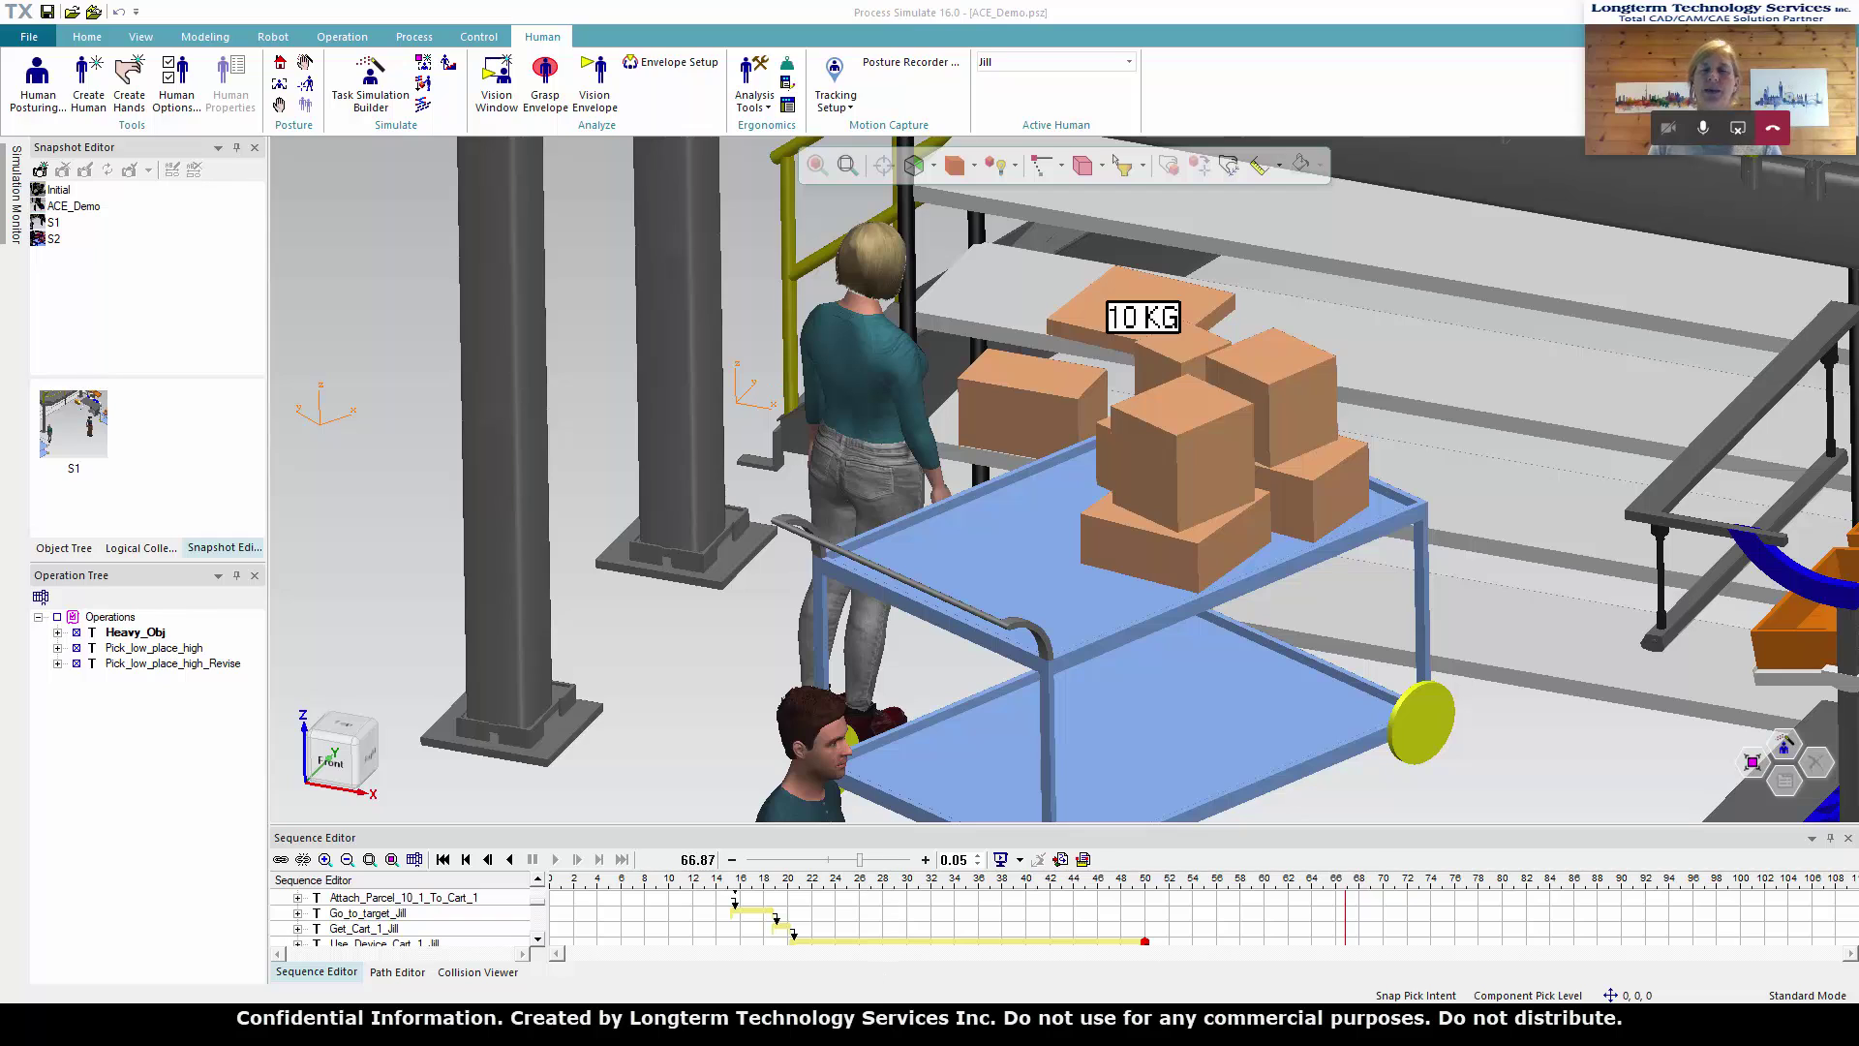
{"action": "left_click", "coordinate": [878, 1028]}
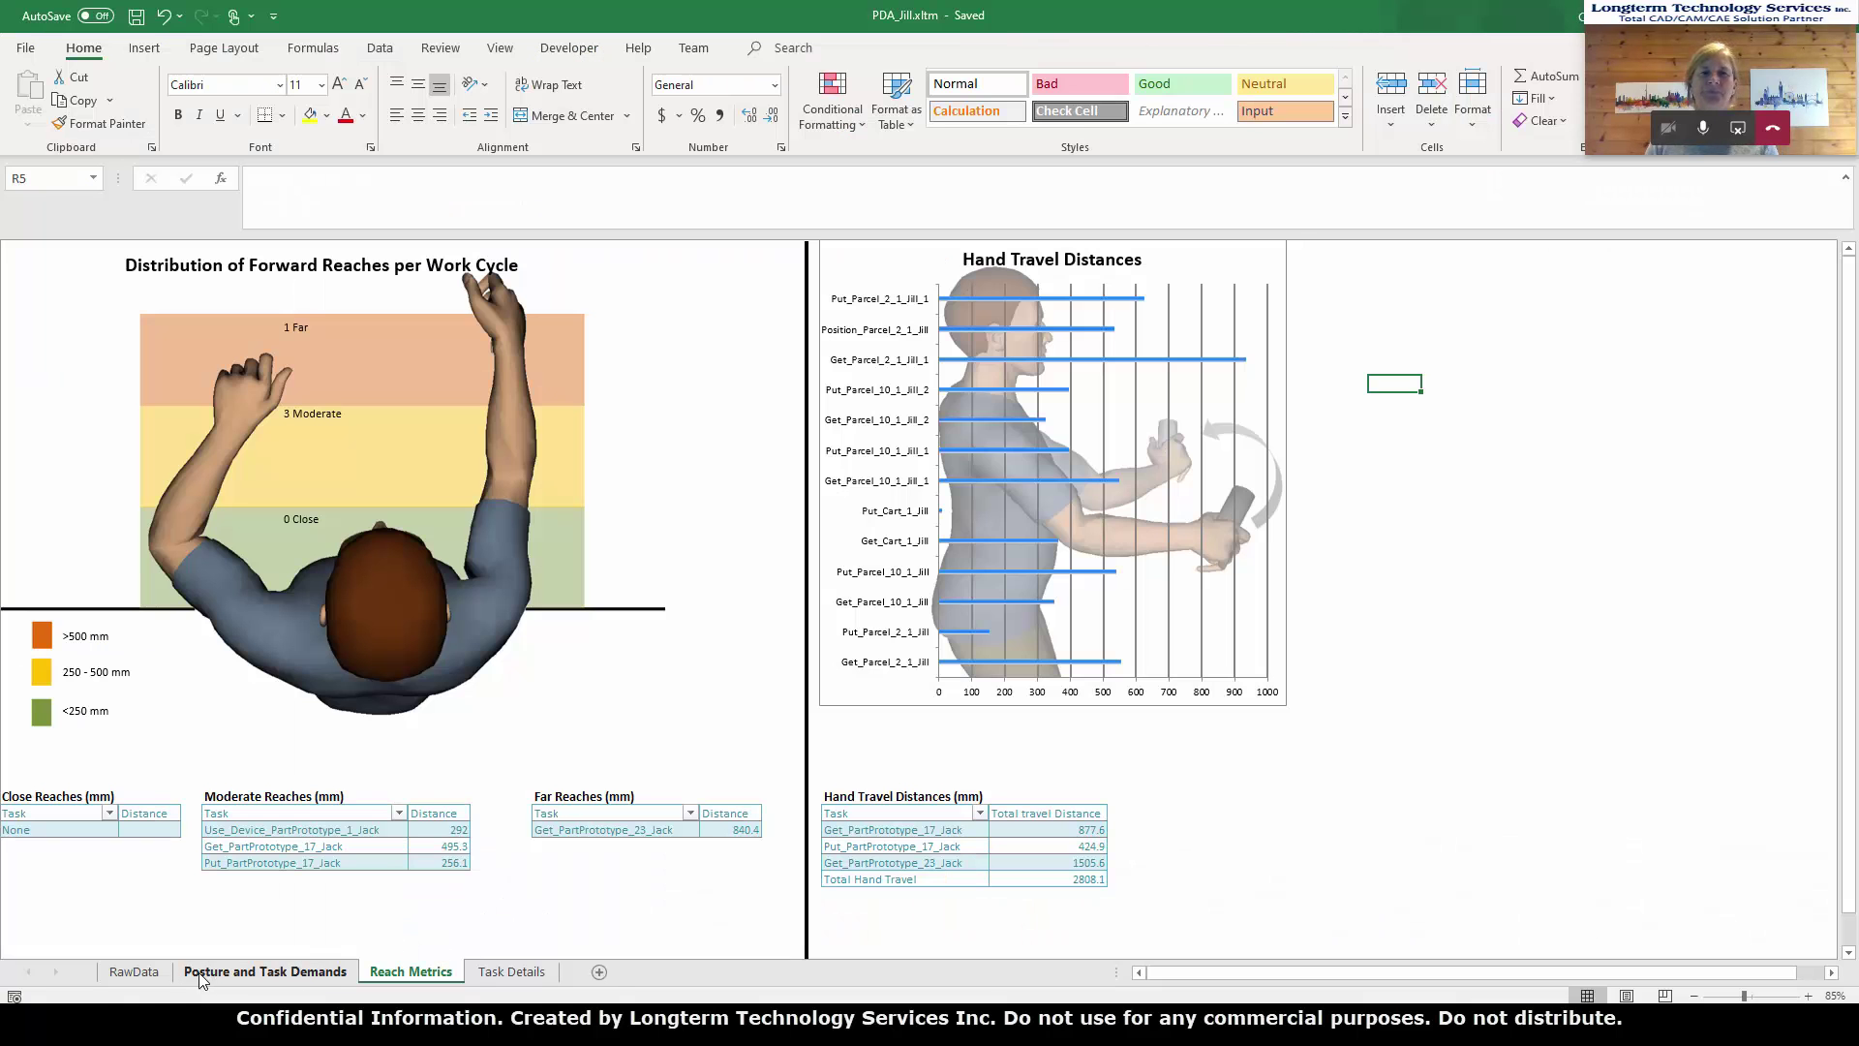
{"action": "left_click", "coordinate": [329, 971]}
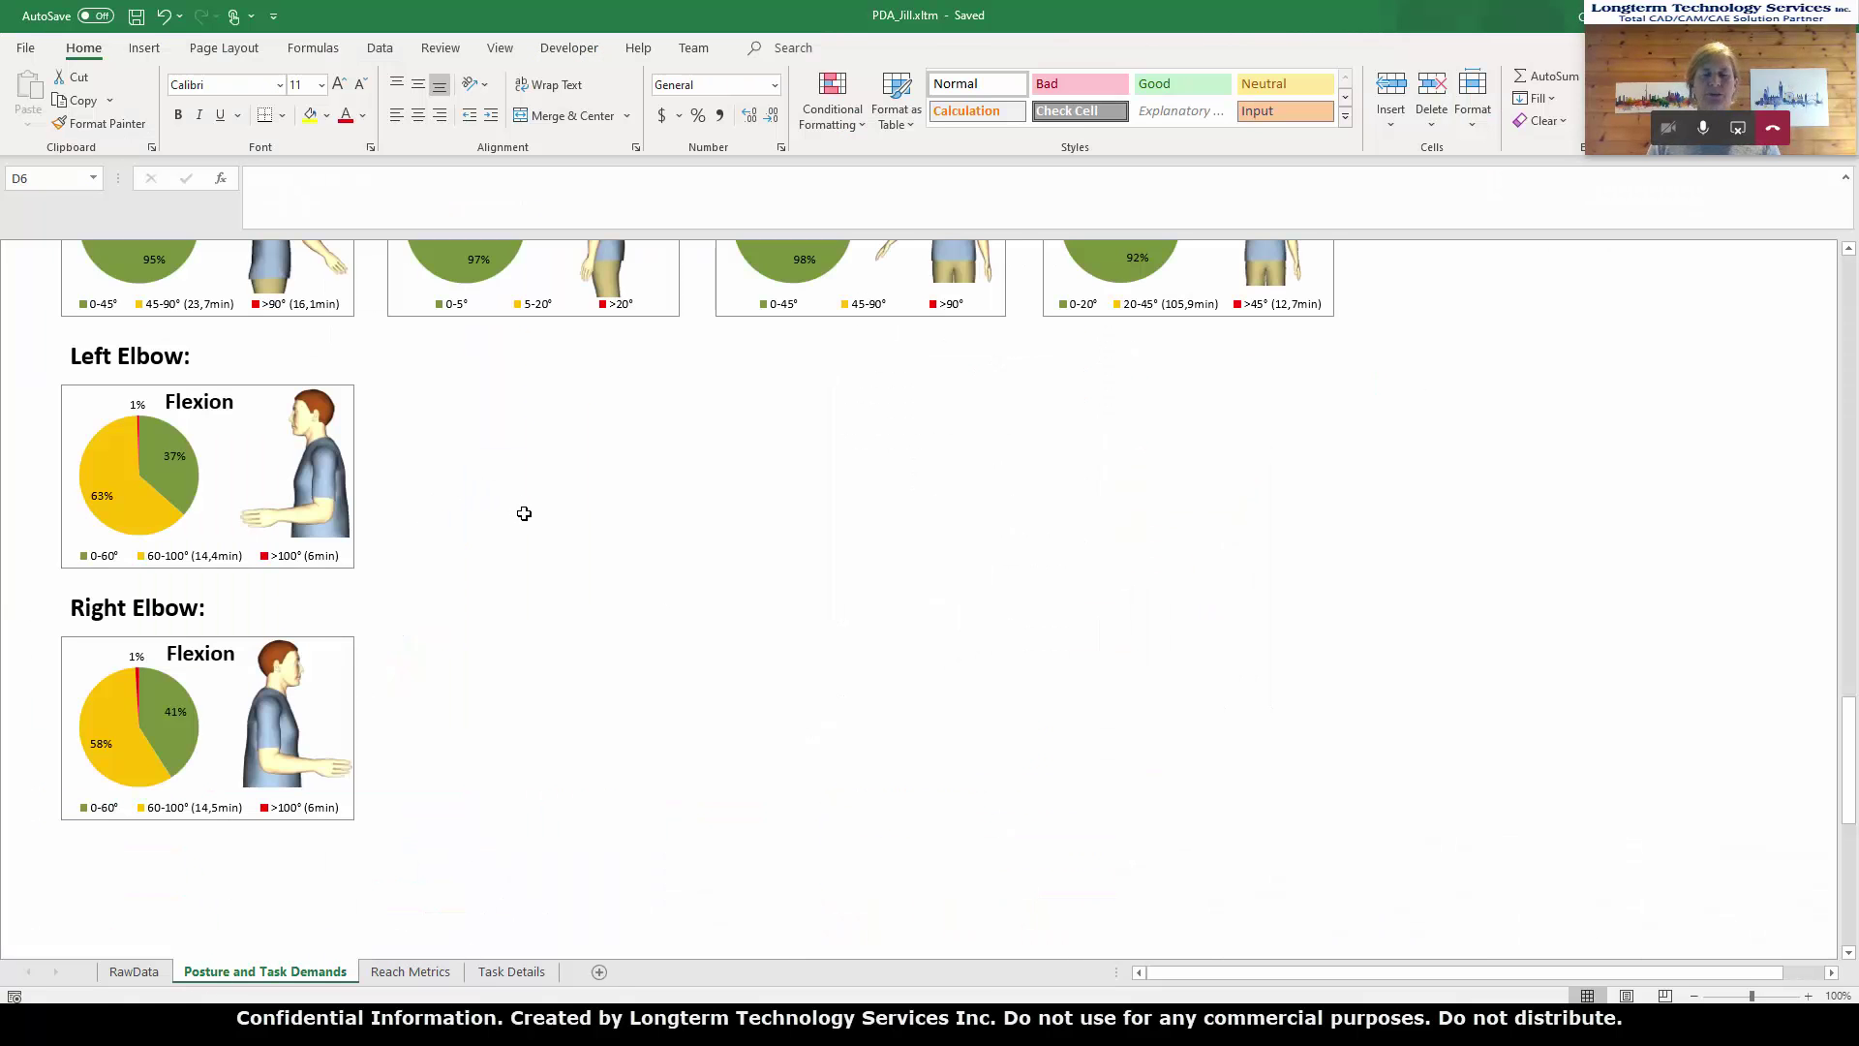
Step: Scroll through the job details, mobility and work-cycle charts, including the 73 walking steps
{"action": "scroll", "coordinate": [524, 516], "scroll_direction": "up", "scroll_amount": 15}
{"action": "scroll", "coordinate": [524, 516], "scroll_direction": "up", "scroll_amount": 15}
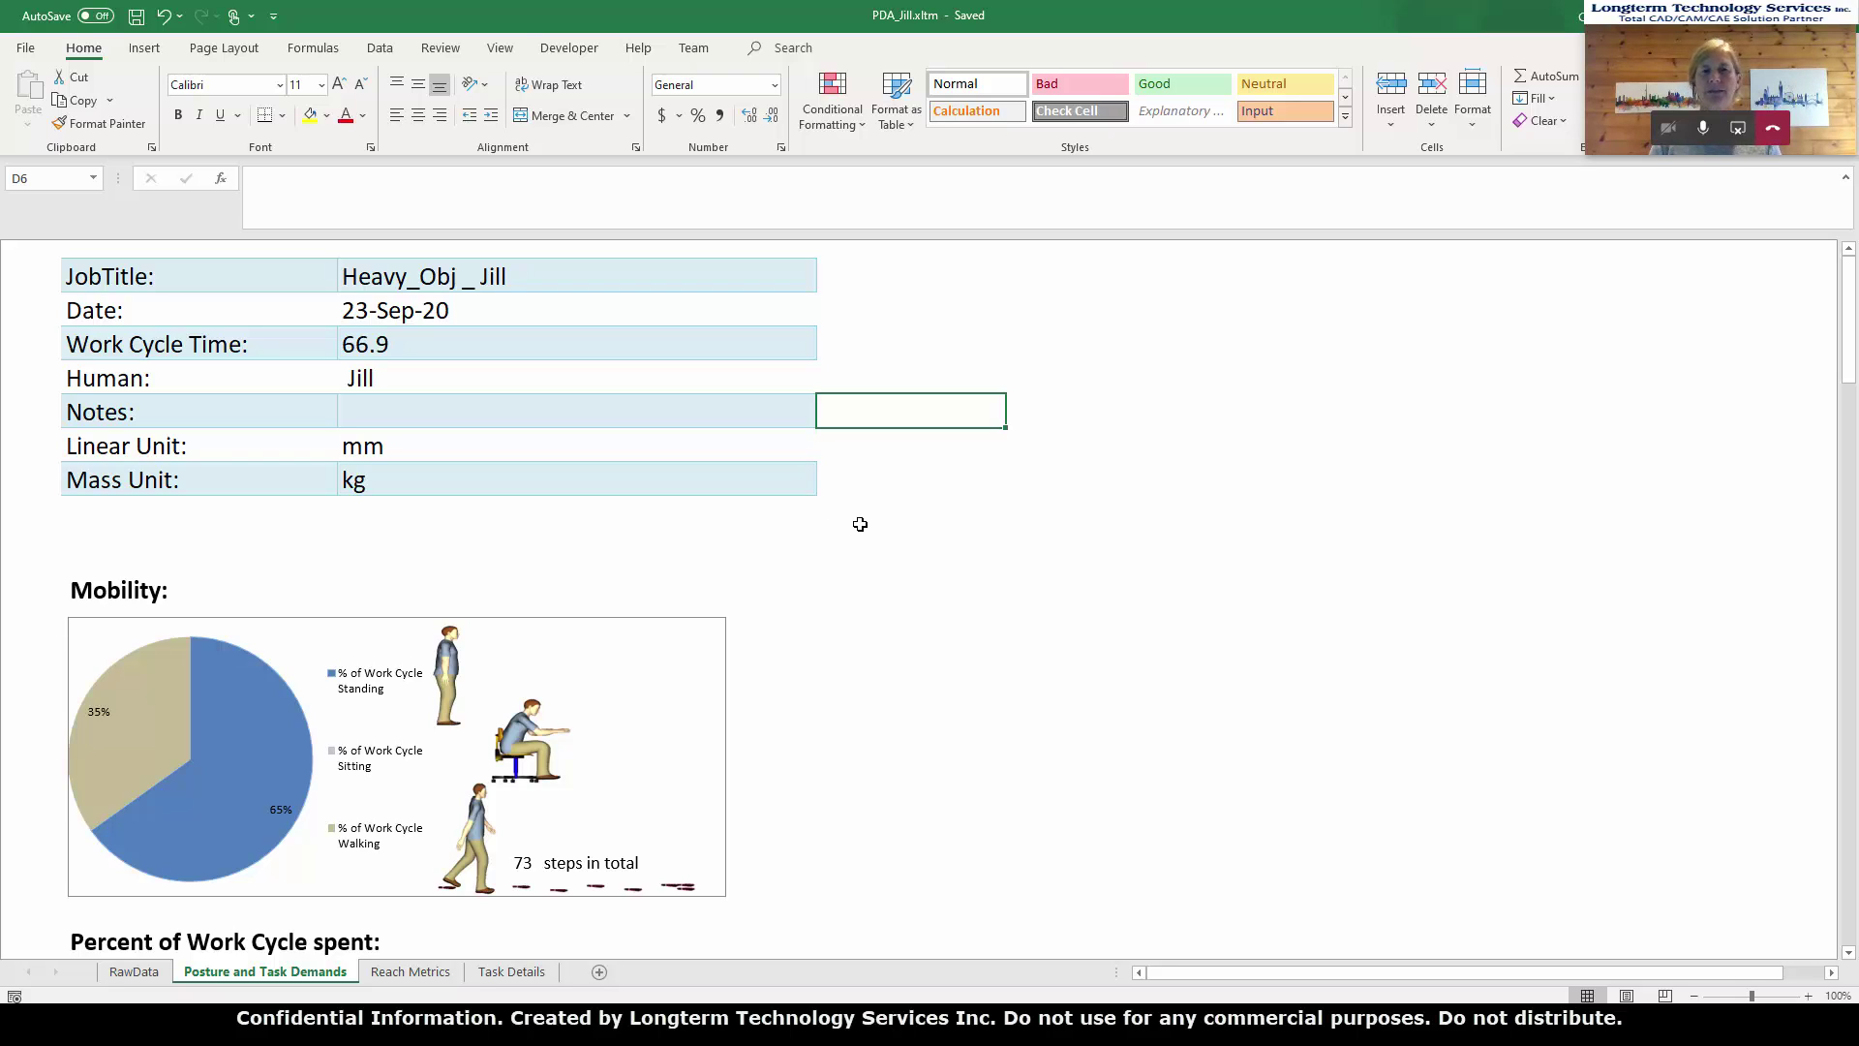
{"action": "scroll", "coordinate": [871, 524], "scroll_direction": "down", "scroll_amount": 3}
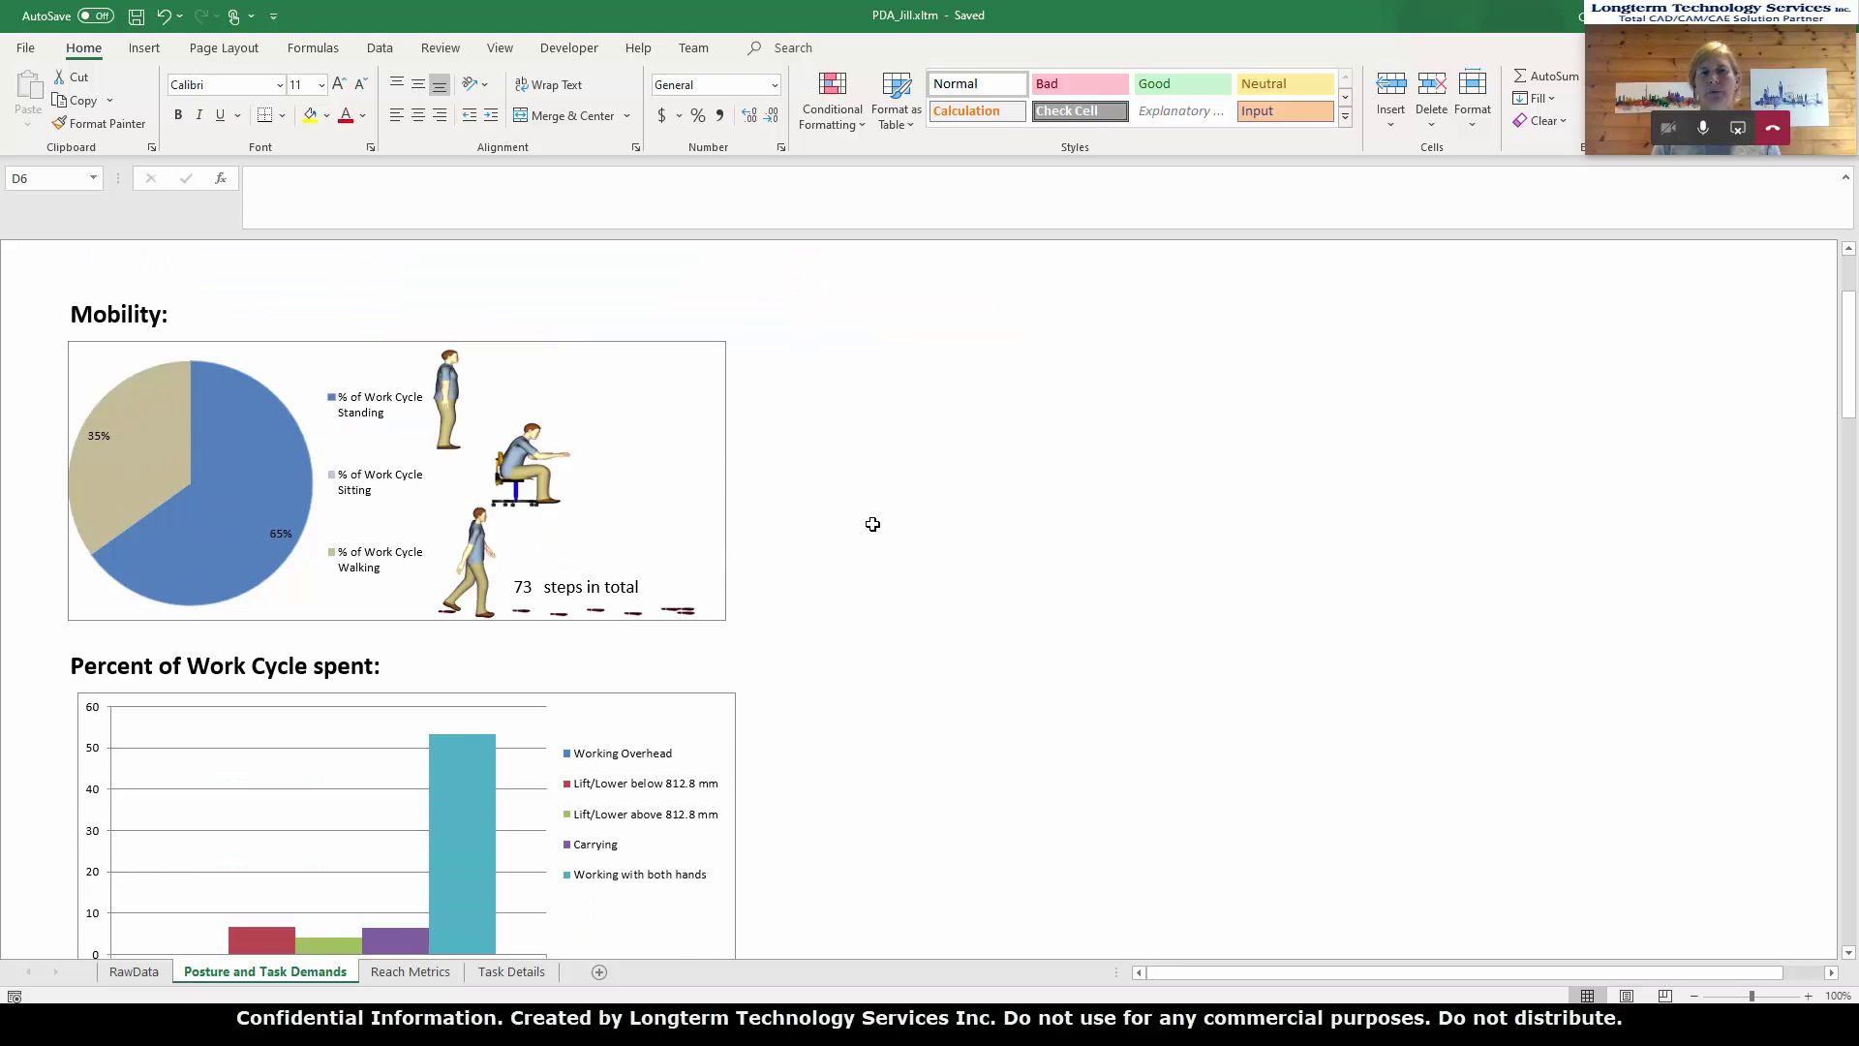
{"action": "scroll", "coordinate": [873, 524], "scroll_direction": "down", "scroll_amount": 1}
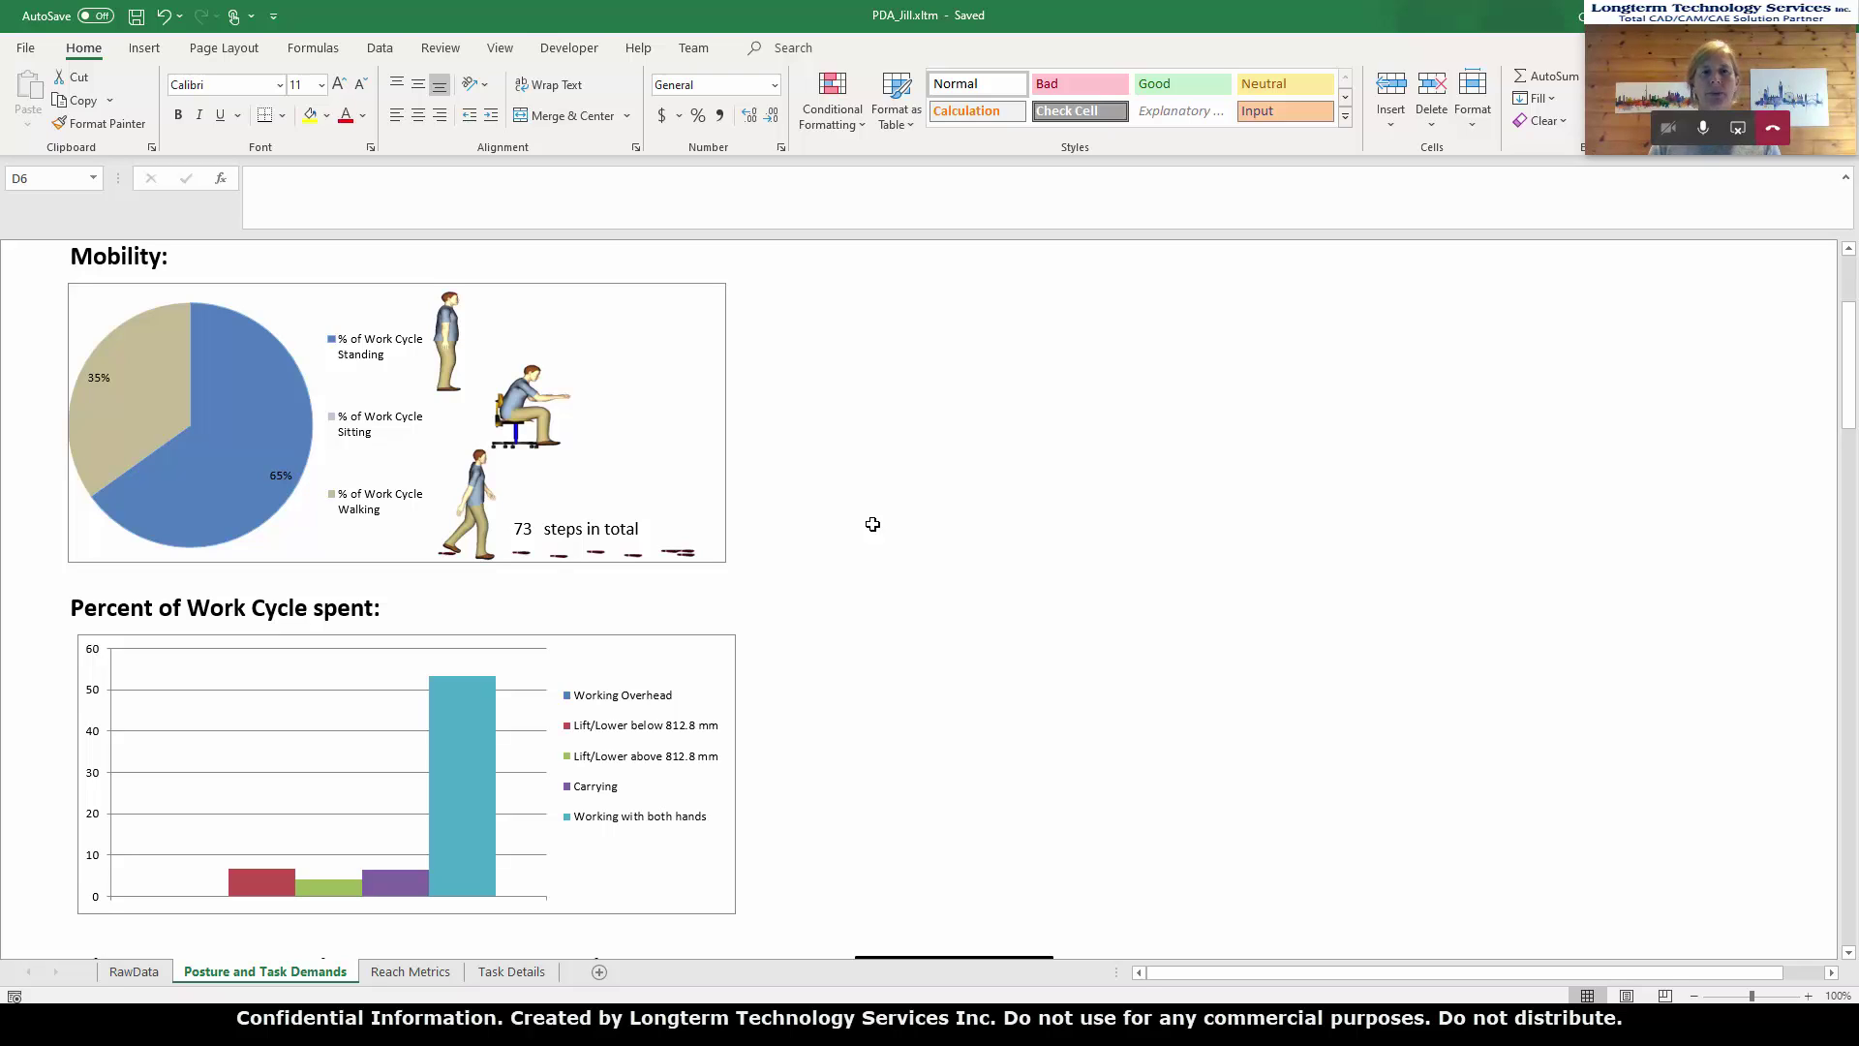
{"action": "scroll", "coordinate": [868, 519], "scroll_direction": "down", "scroll_amount": 2}
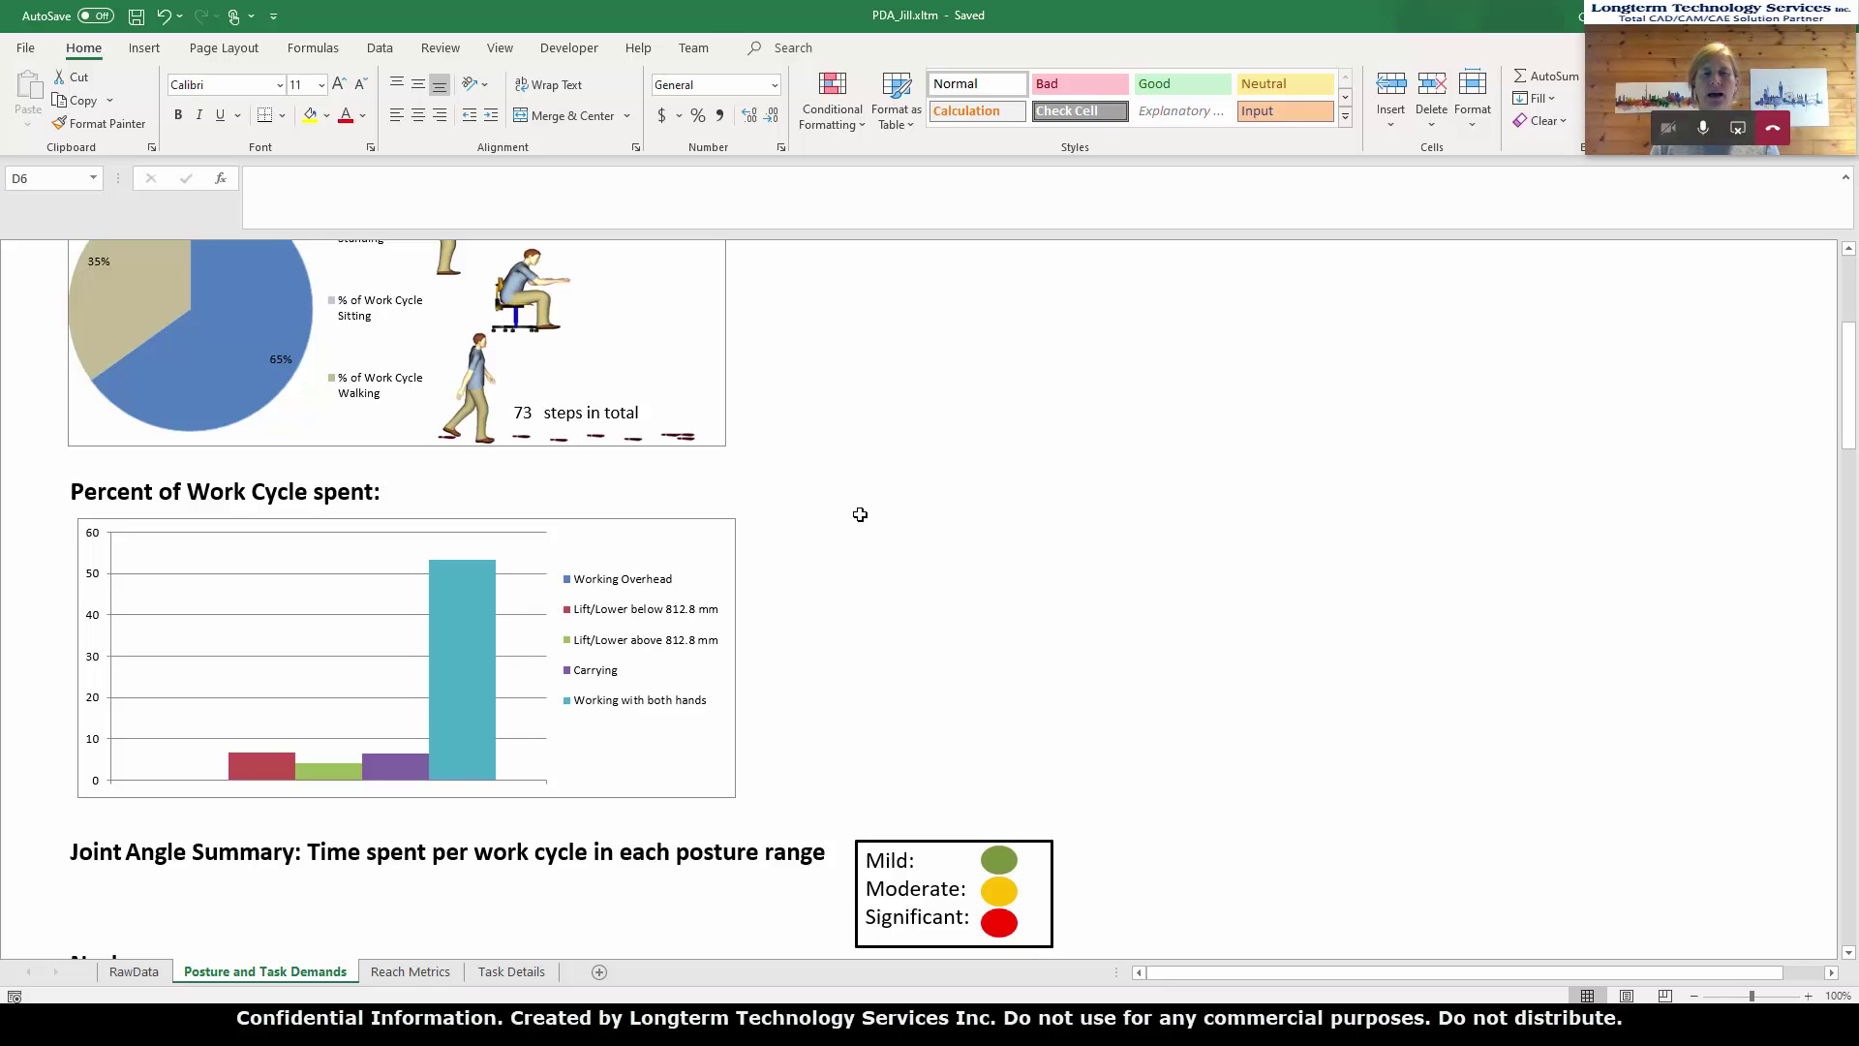
{"action": "scroll", "coordinate": [860, 514], "scroll_direction": "up", "scroll_amount": 1, "text": "ctrl"}
{"action": "scroll", "coordinate": [943, 519], "scroll_direction": "down", "scroll_amount": 1}
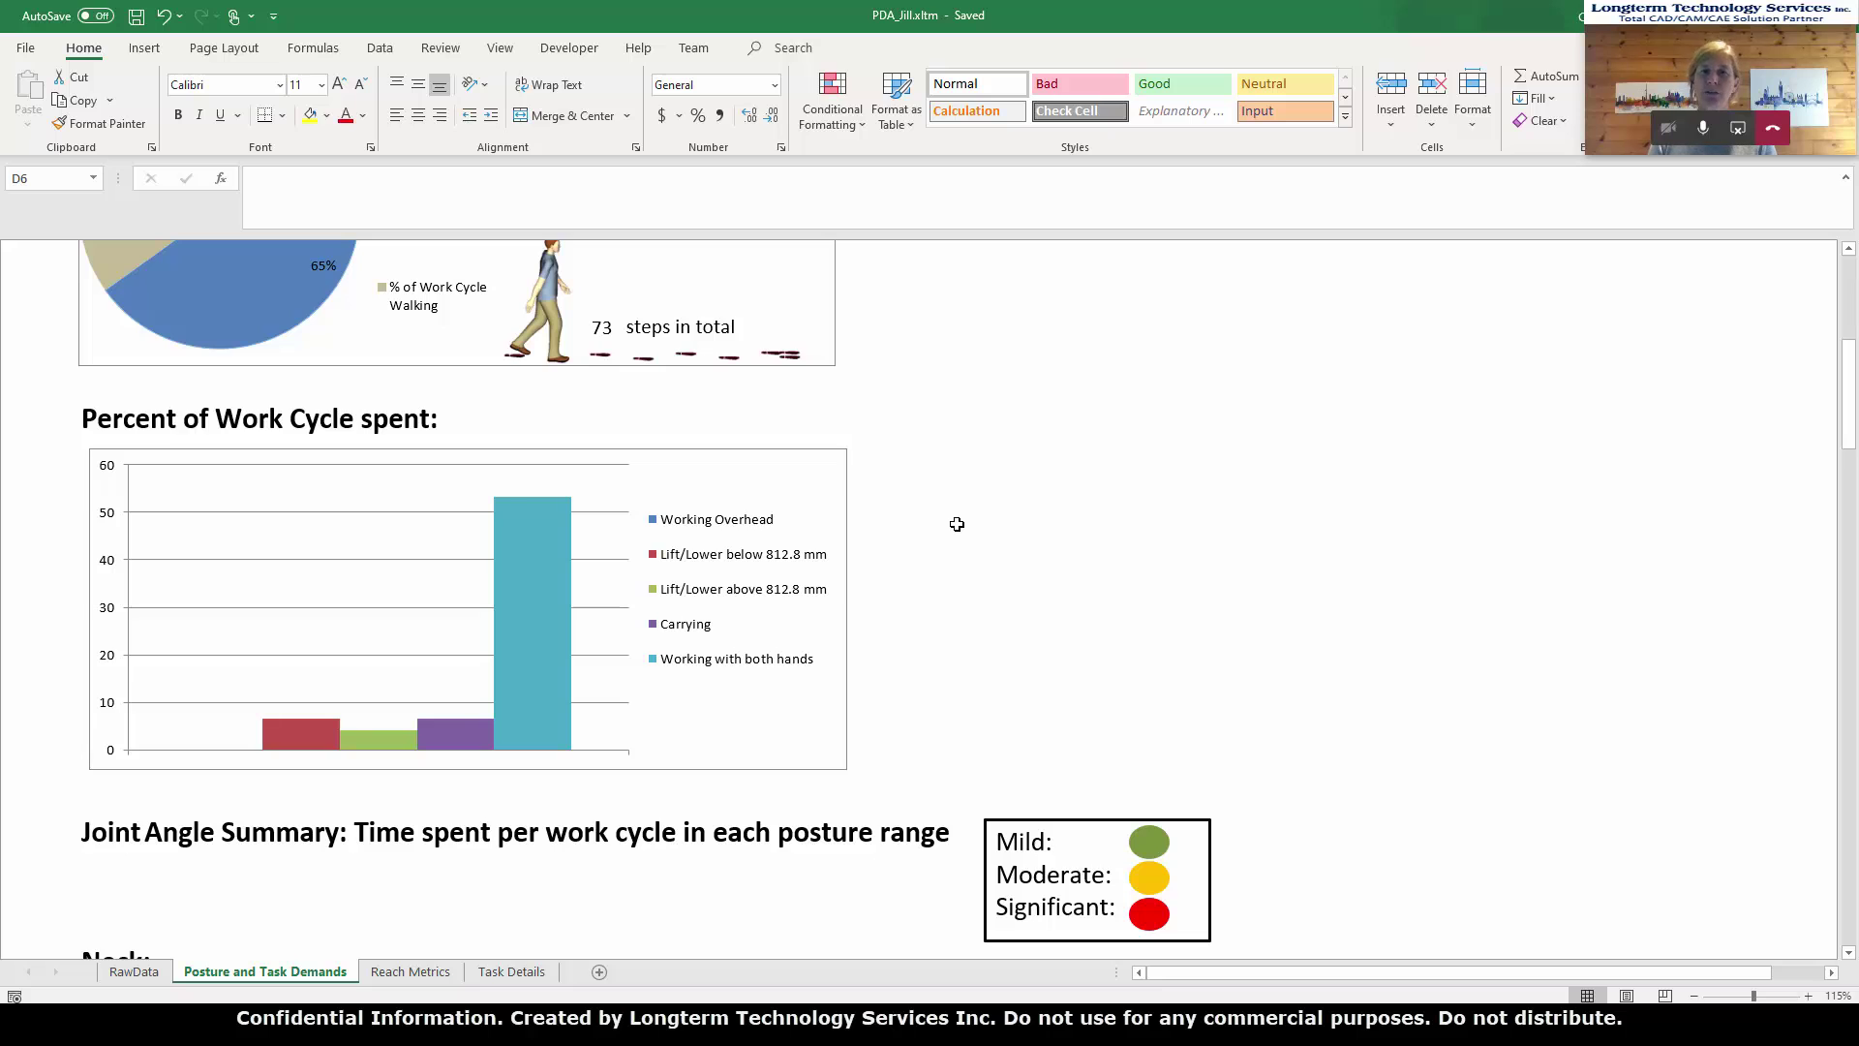
Step: Scroll down to the left and right shoulder posture charts, then switch to Process Simulate
{"action": "scroll", "coordinate": [957, 523], "scroll_direction": "down", "scroll_amount": 4}
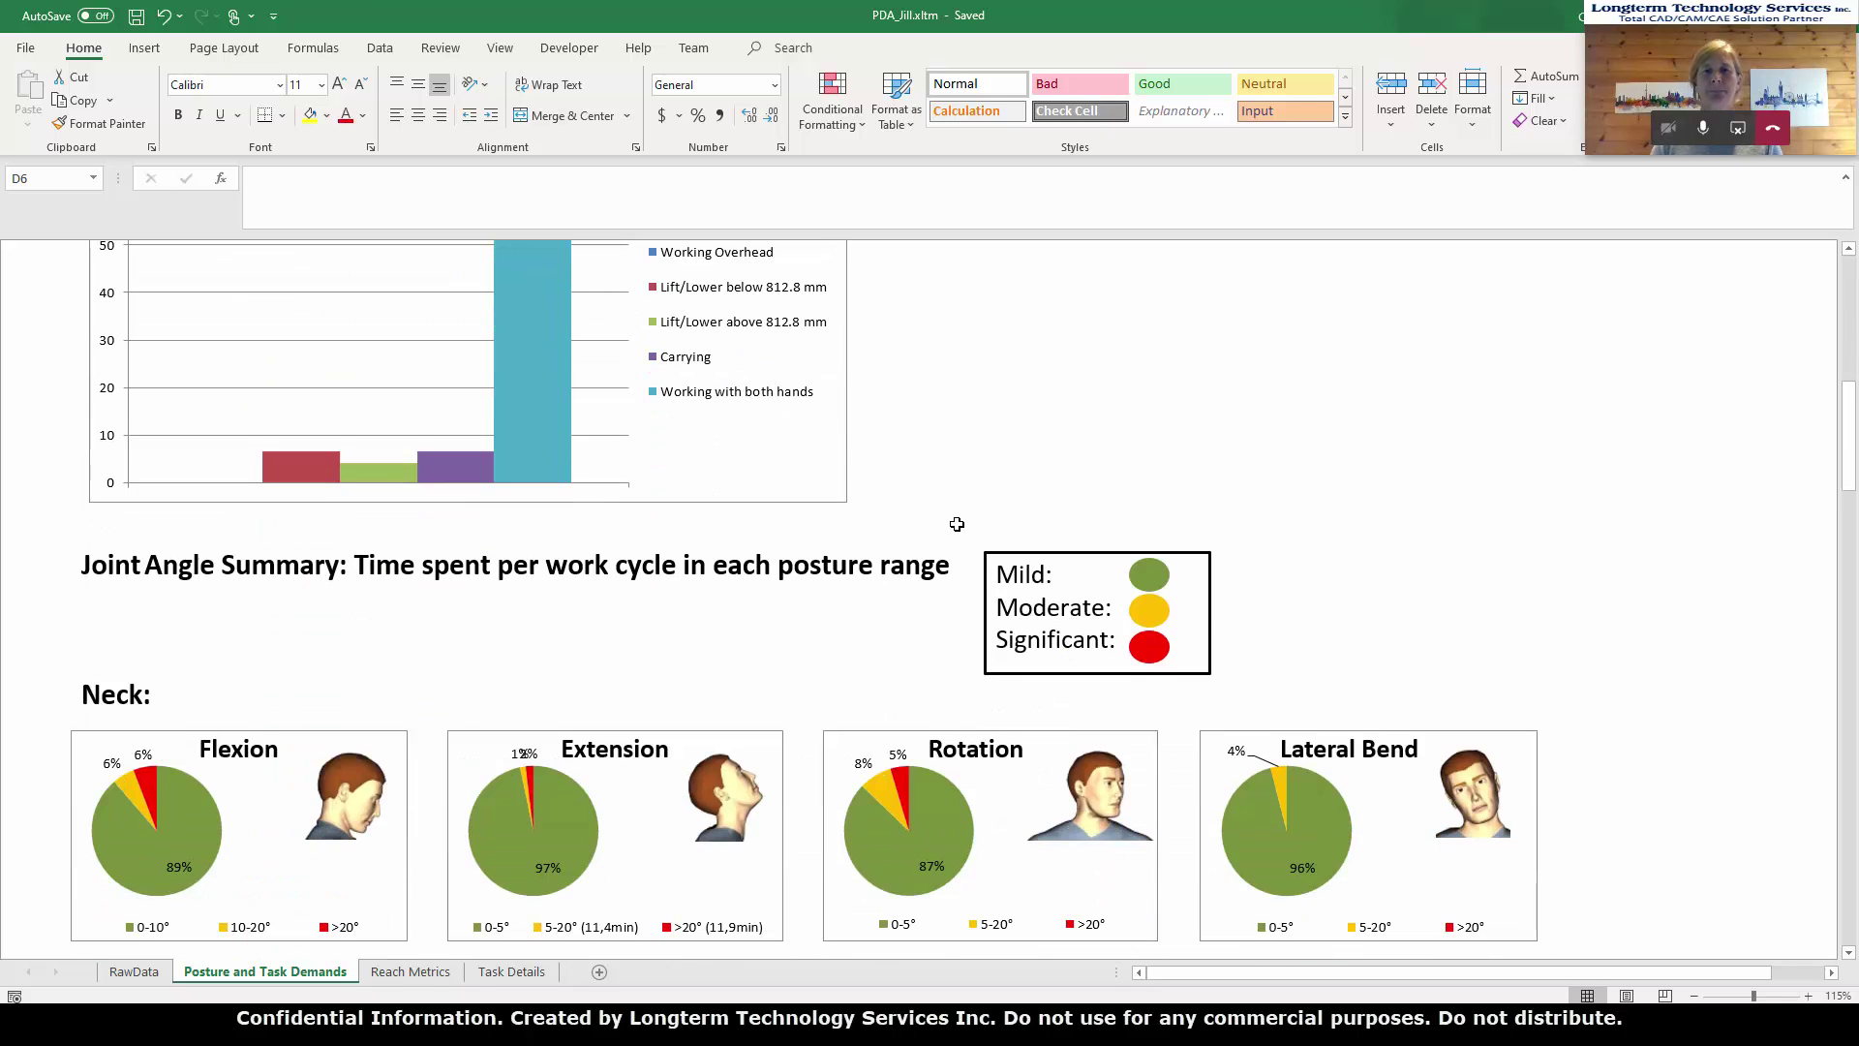
{"action": "scroll", "coordinate": [957, 523], "scroll_direction": "down", "scroll_amount": 4}
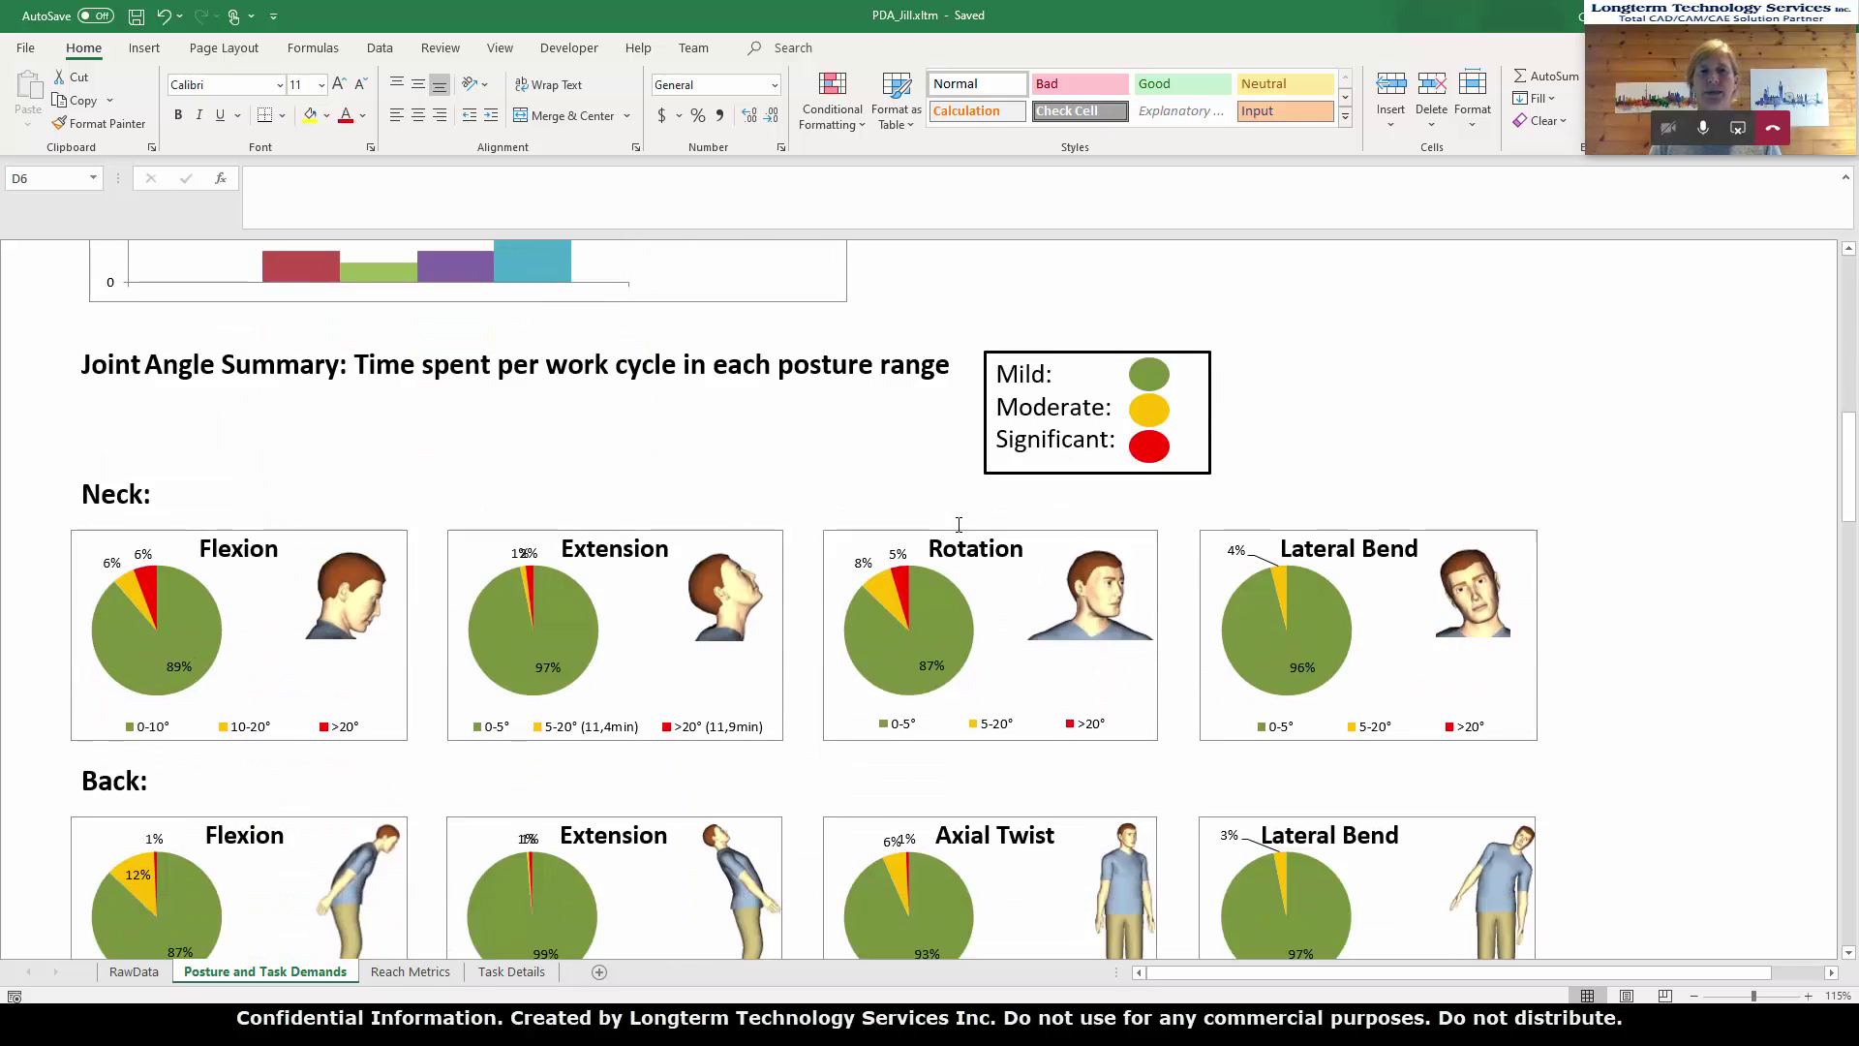
{"action": "scroll", "coordinate": [958, 524], "scroll_direction": "down", "scroll_amount": 2}
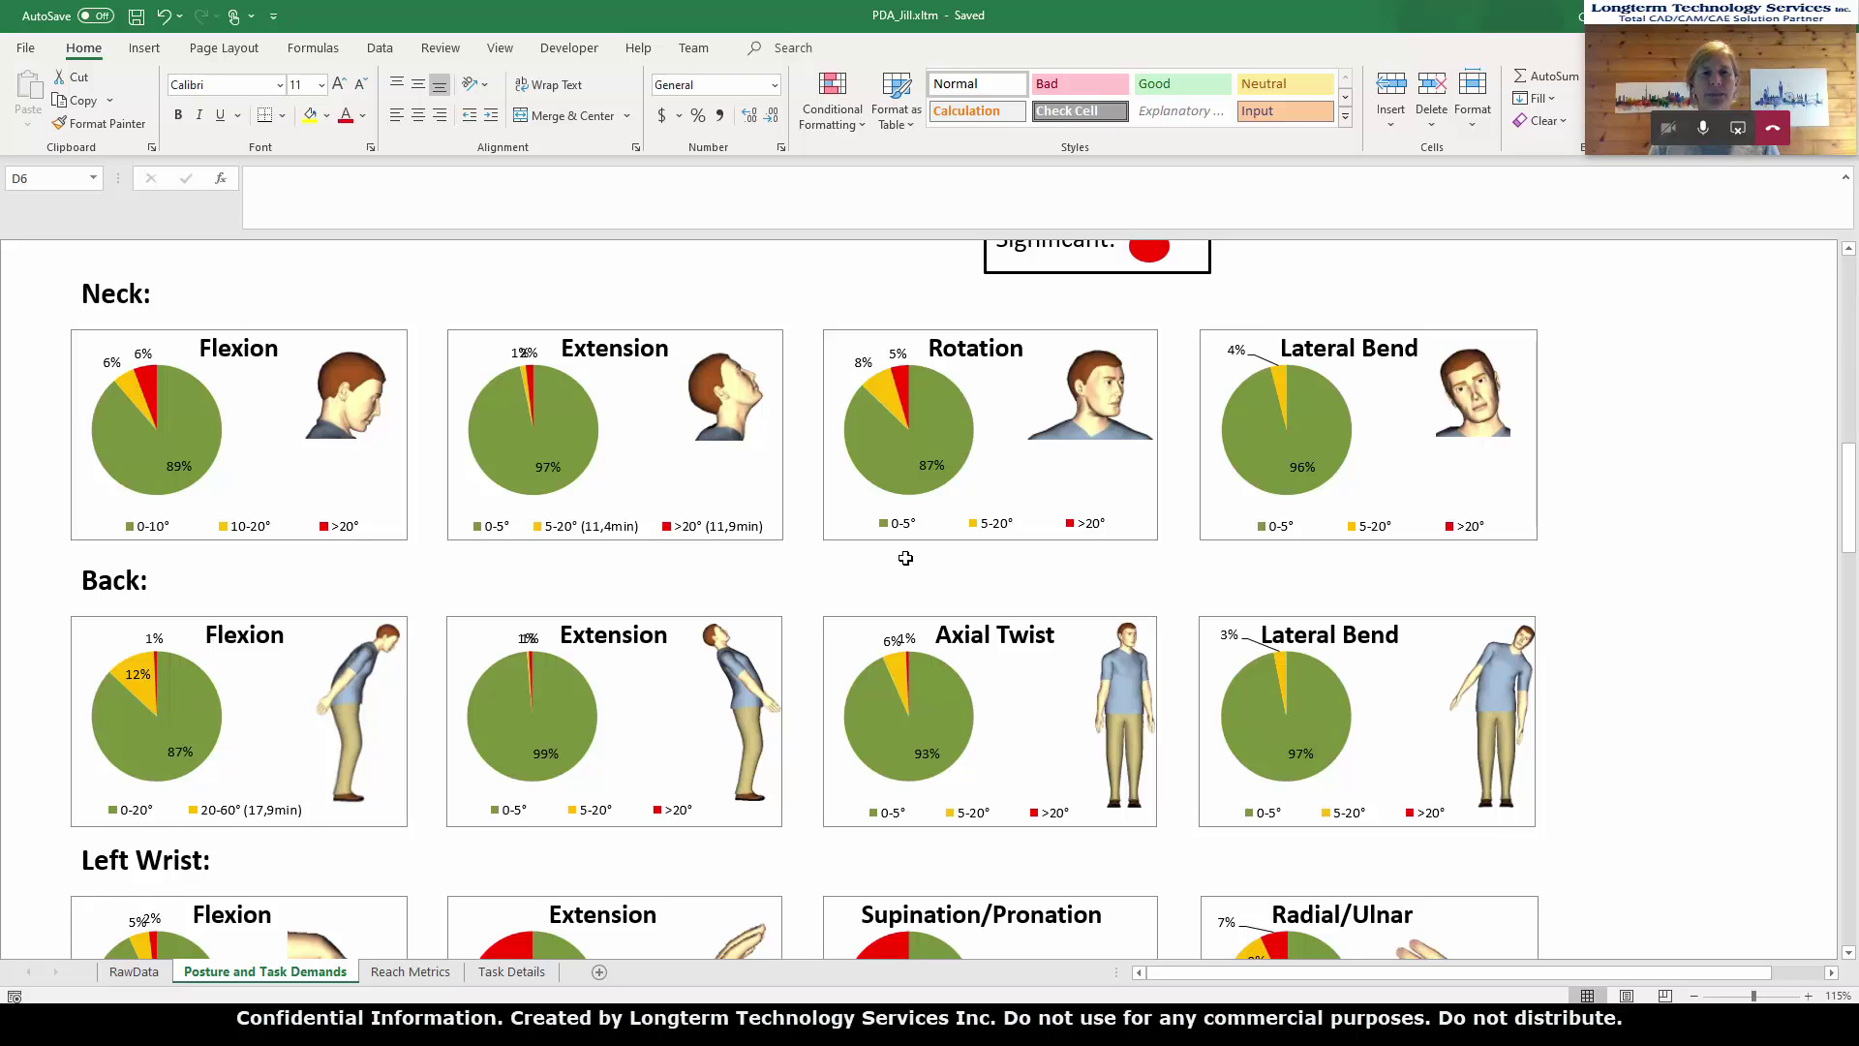
{"action": "scroll", "coordinate": [905, 557], "scroll_direction": "down", "scroll_amount": 3}
{"action": "scroll", "coordinate": [905, 559], "scroll_direction": "down", "scroll_amount": 5}
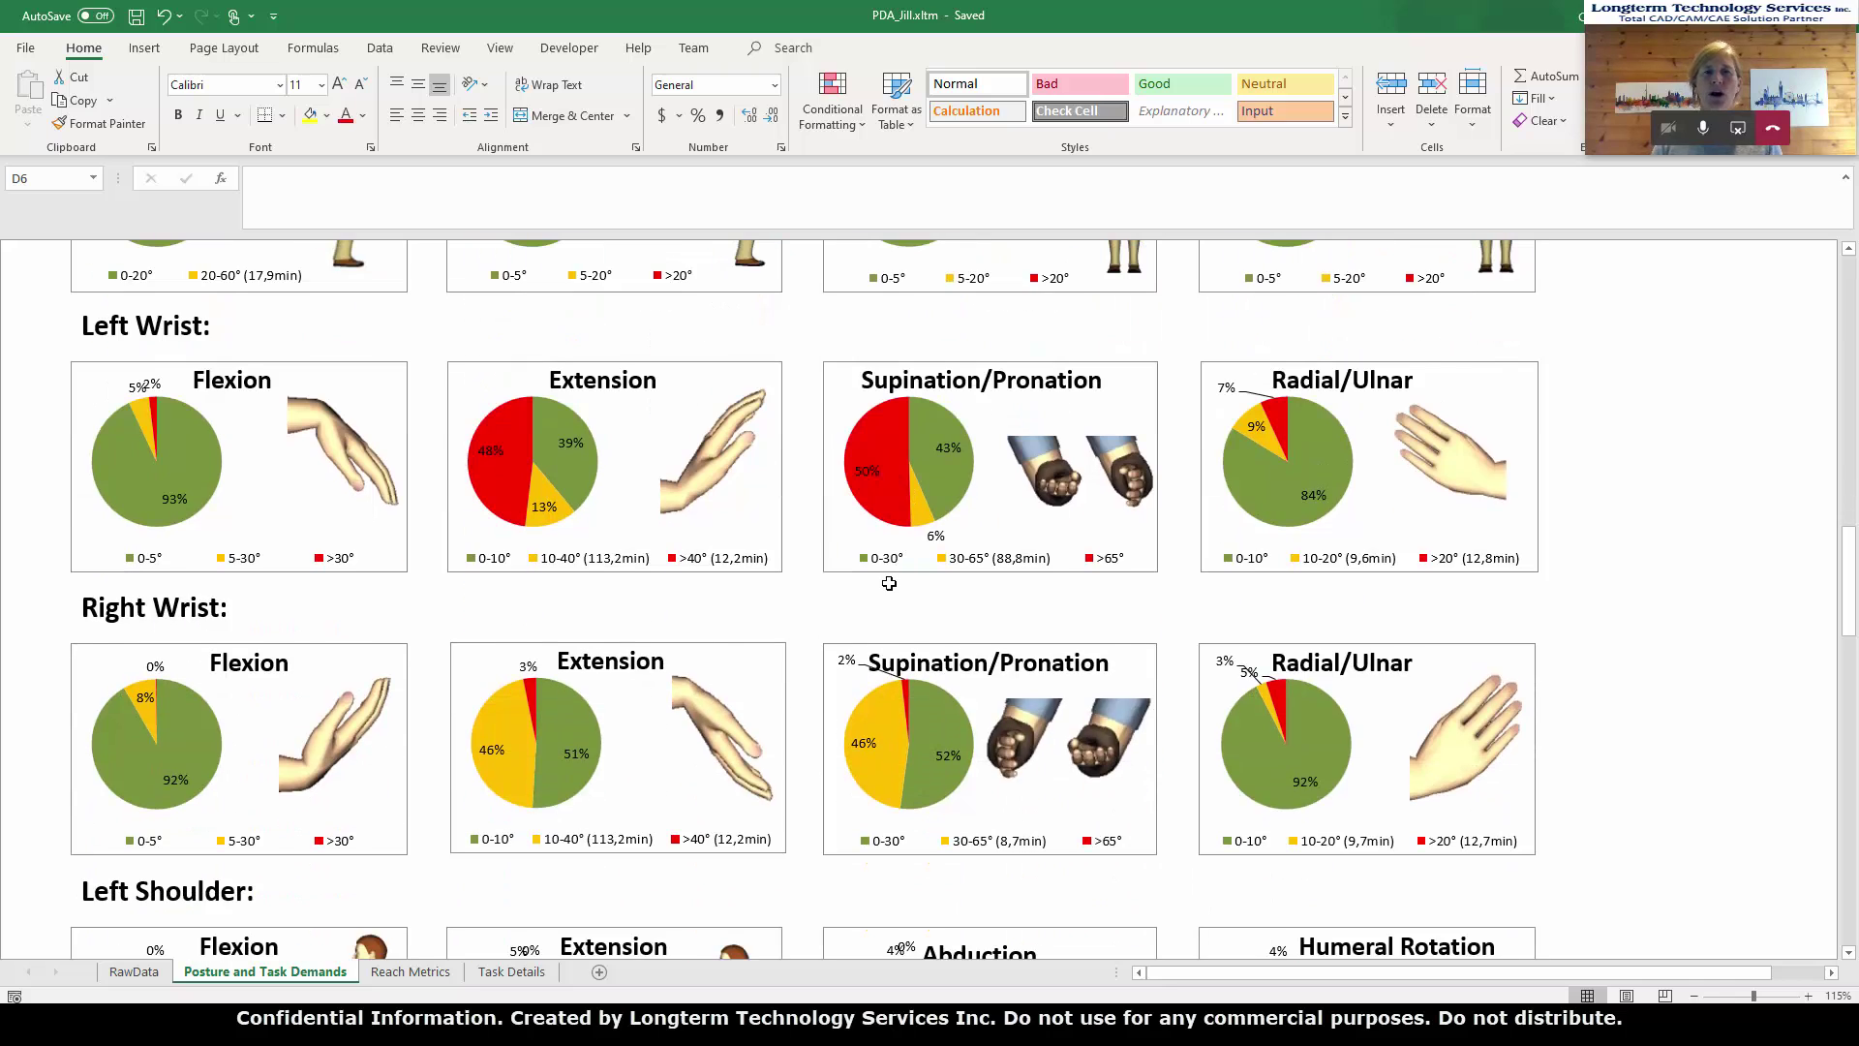
{"action": "mouse_move", "coordinate": [513, 520]}
{"action": "scroll", "coordinate": [697, 600], "scroll_direction": "down", "scroll_amount": 6}
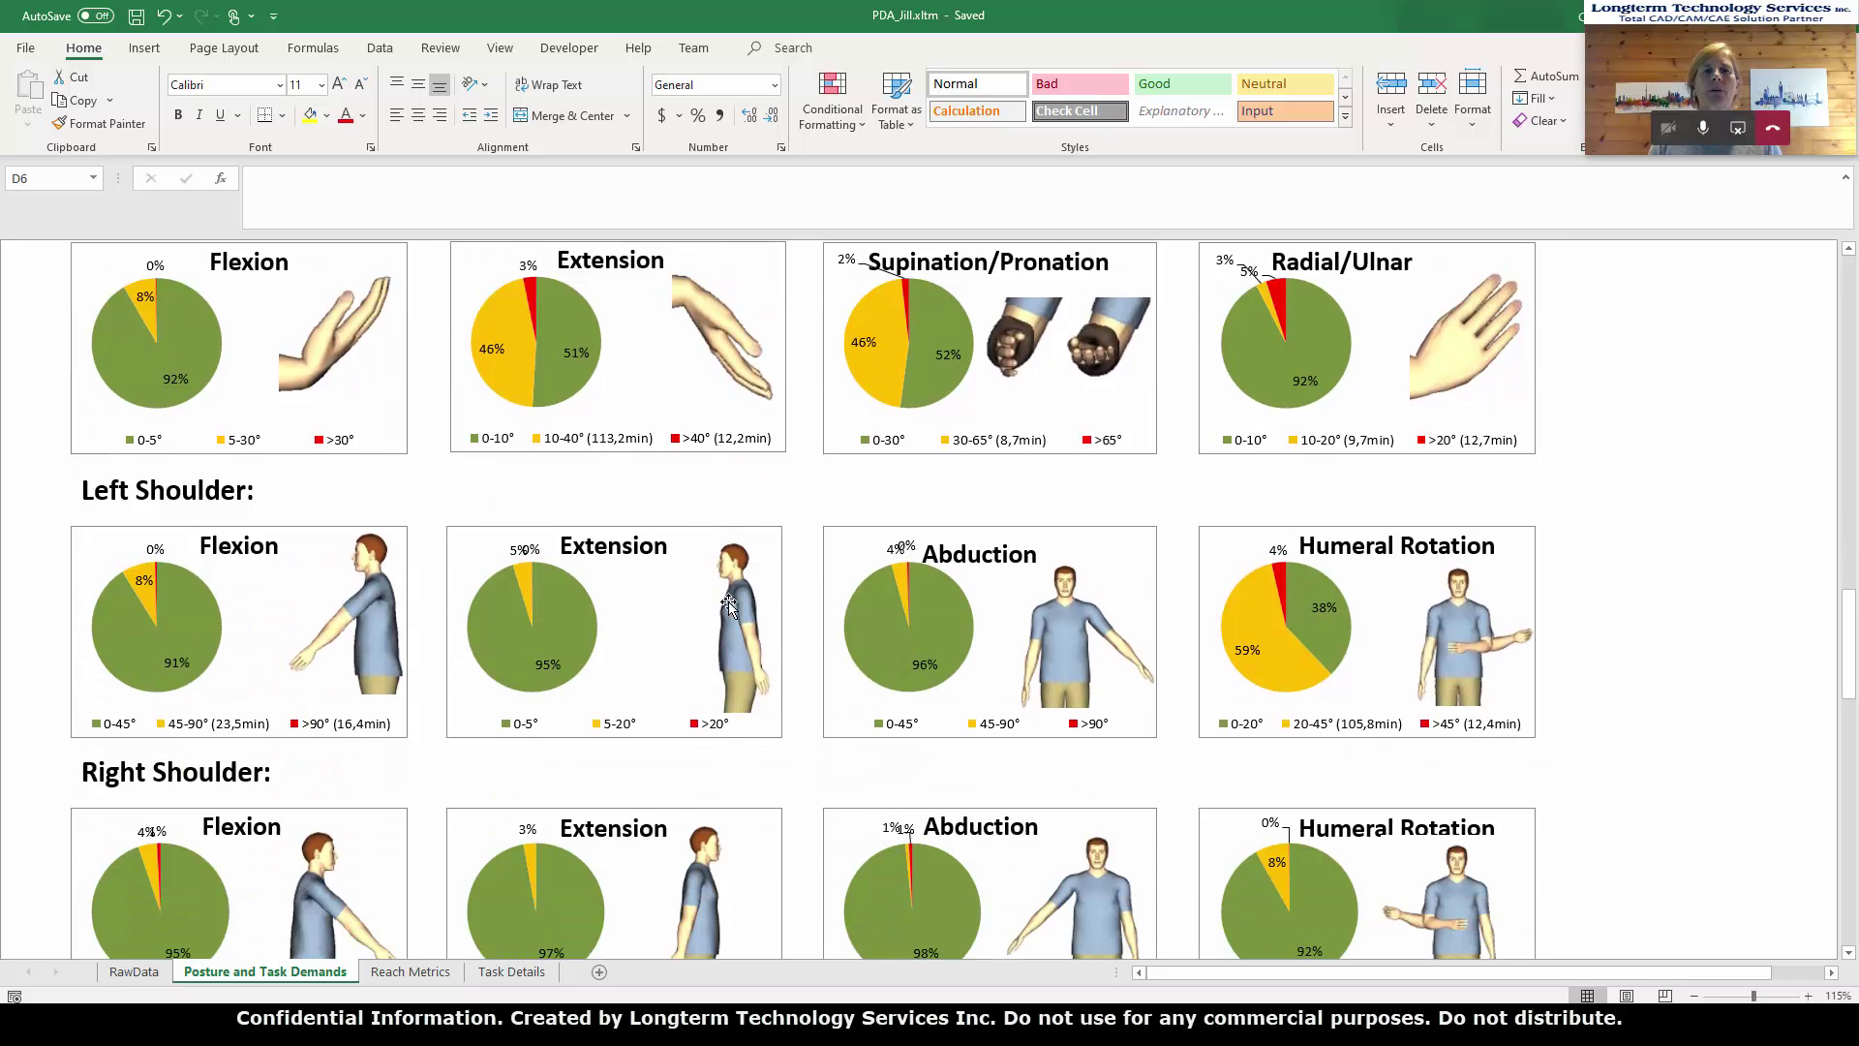
{"action": "scroll", "coordinate": [728, 601], "scroll_direction": "down", "scroll_amount": 2}
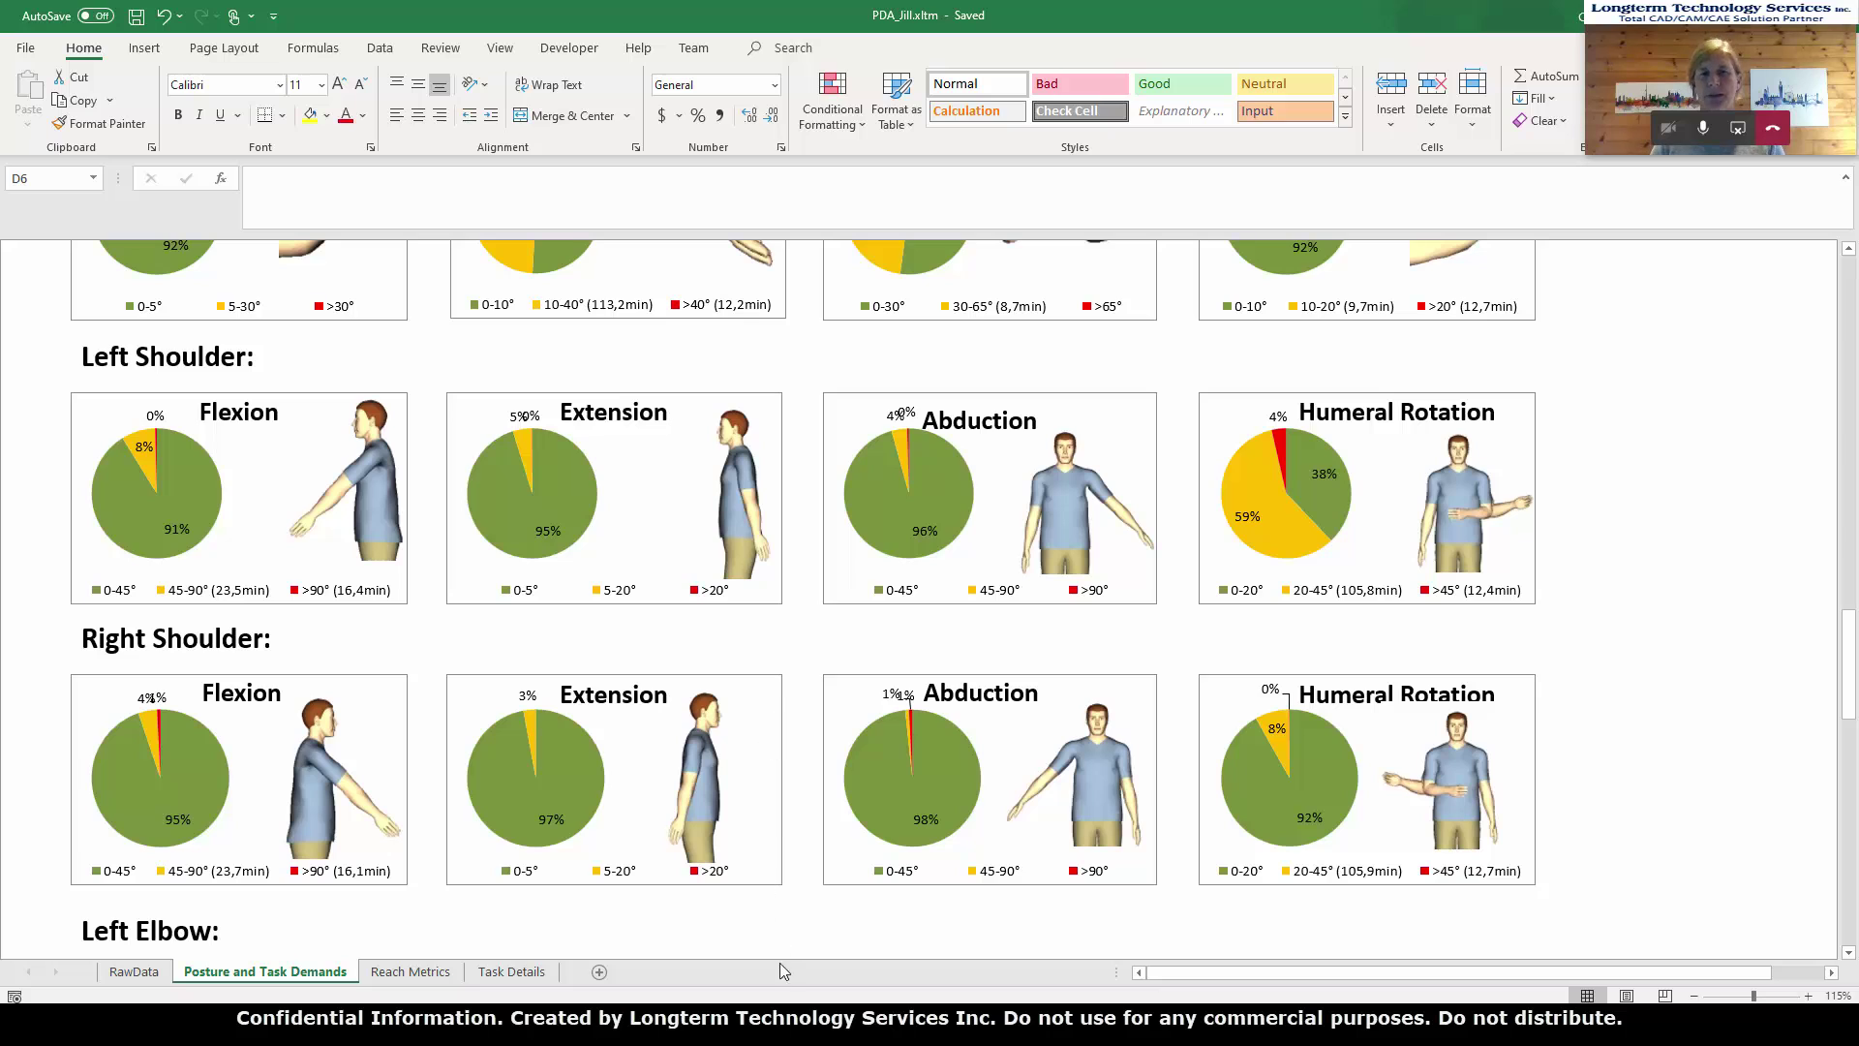
{"action": "key", "text": "alt+Tab"}
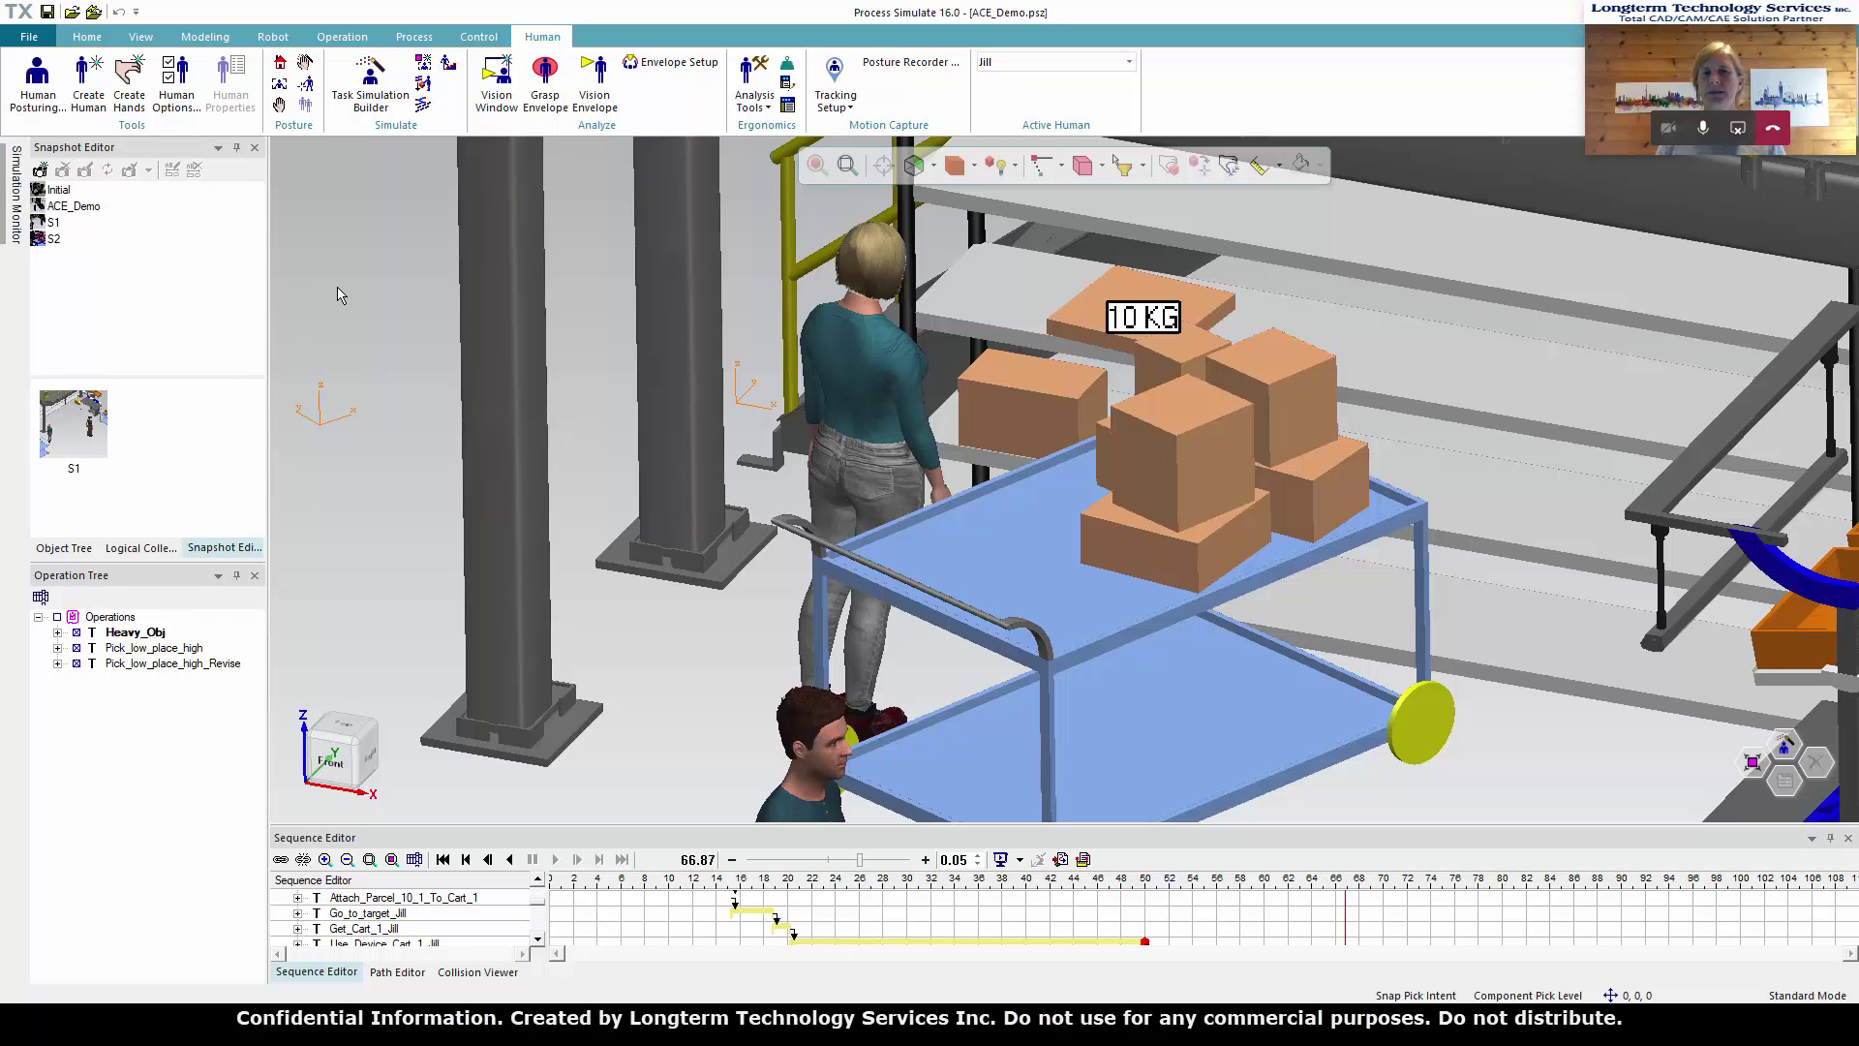
Step: Apply snapshot S1, rewind the timeline and replay slower, stopping at 14.00 s at the cart
{"action": "left_click", "coordinate": [53, 221]}
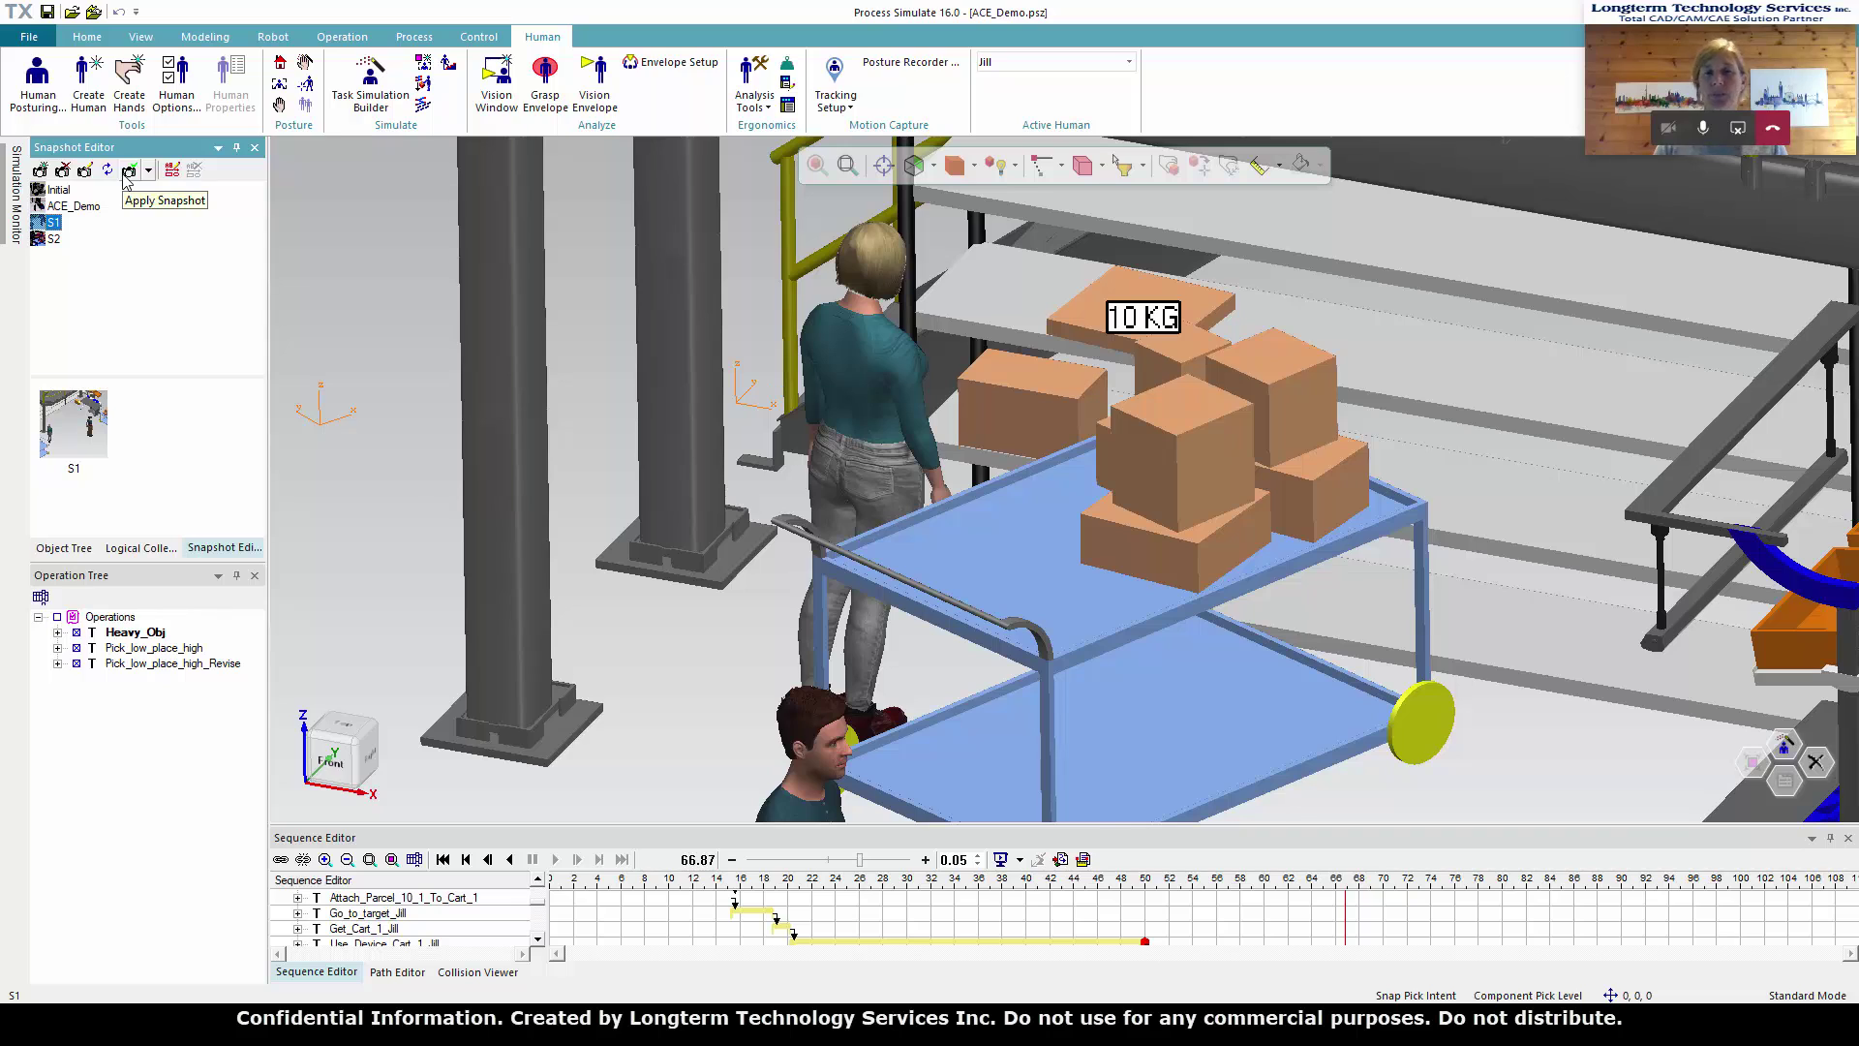
{"action": "left_click", "coordinate": [127, 178]}
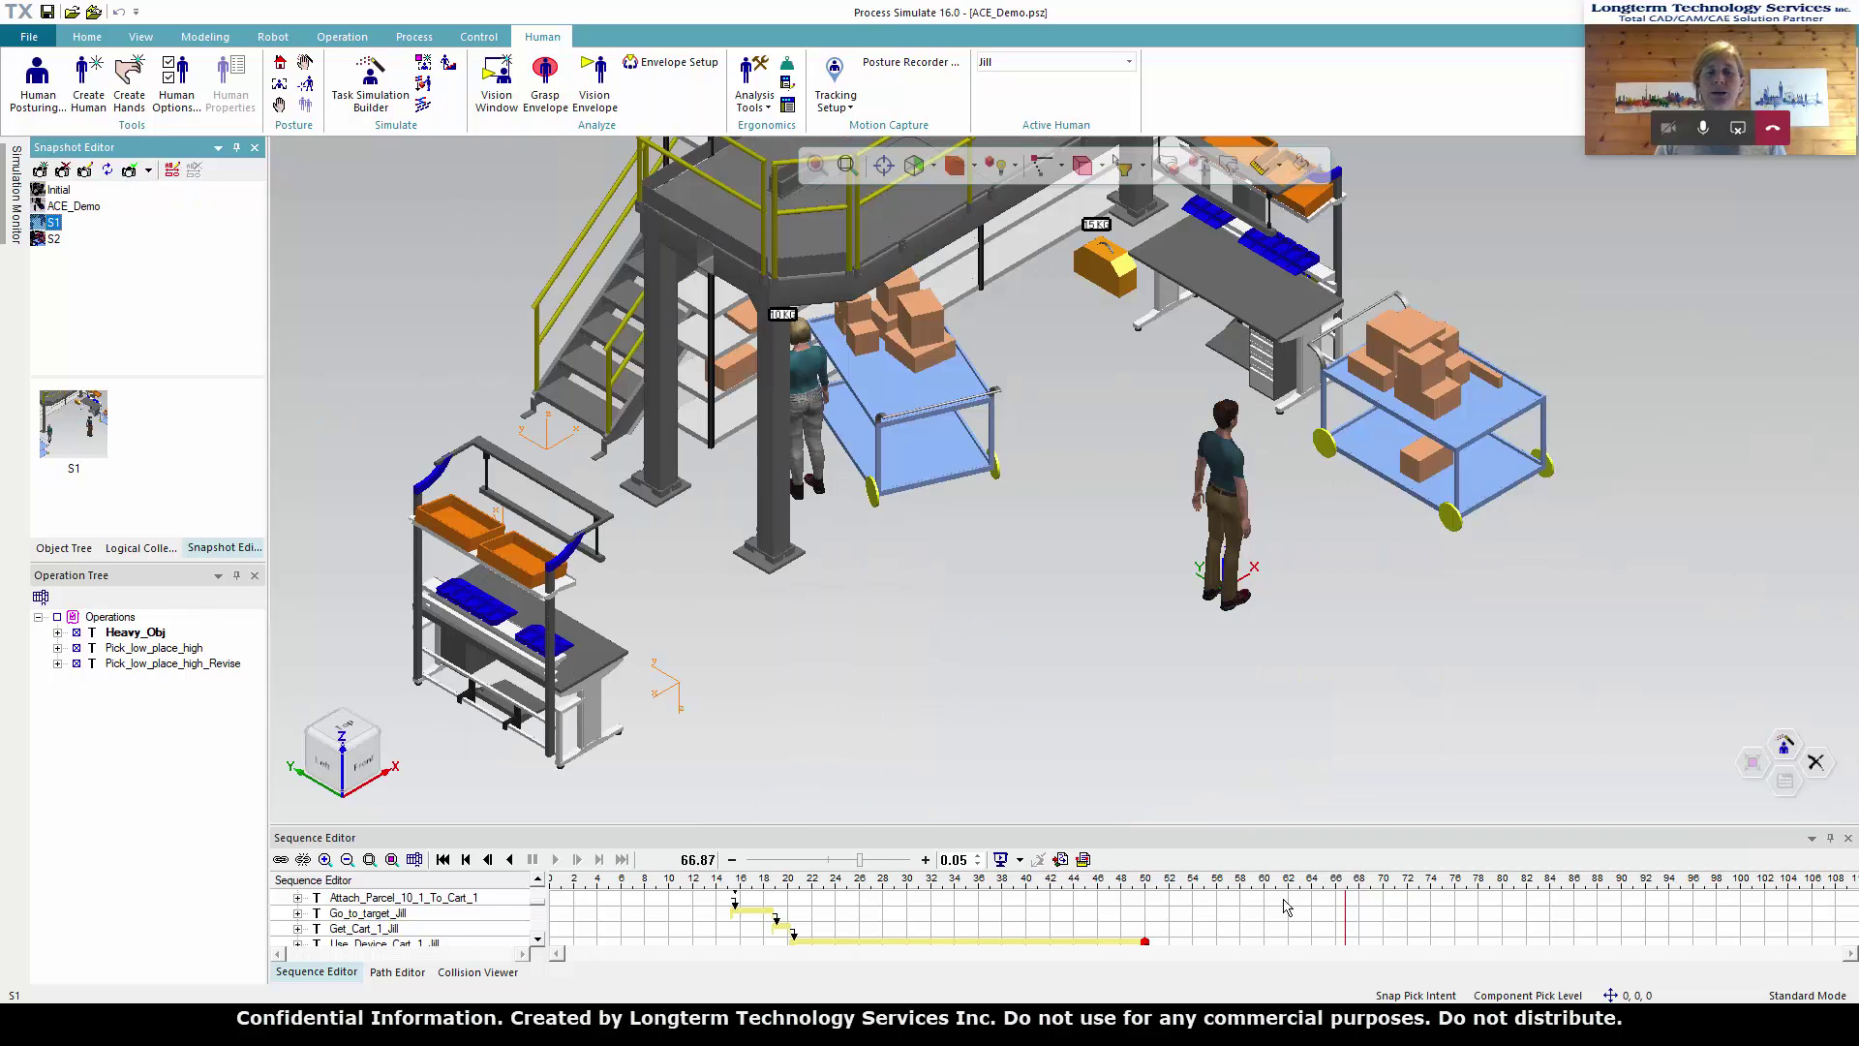
{"action": "left_click_drag", "start_coordinate": [1346, 910], "coordinate": [681, 908]}
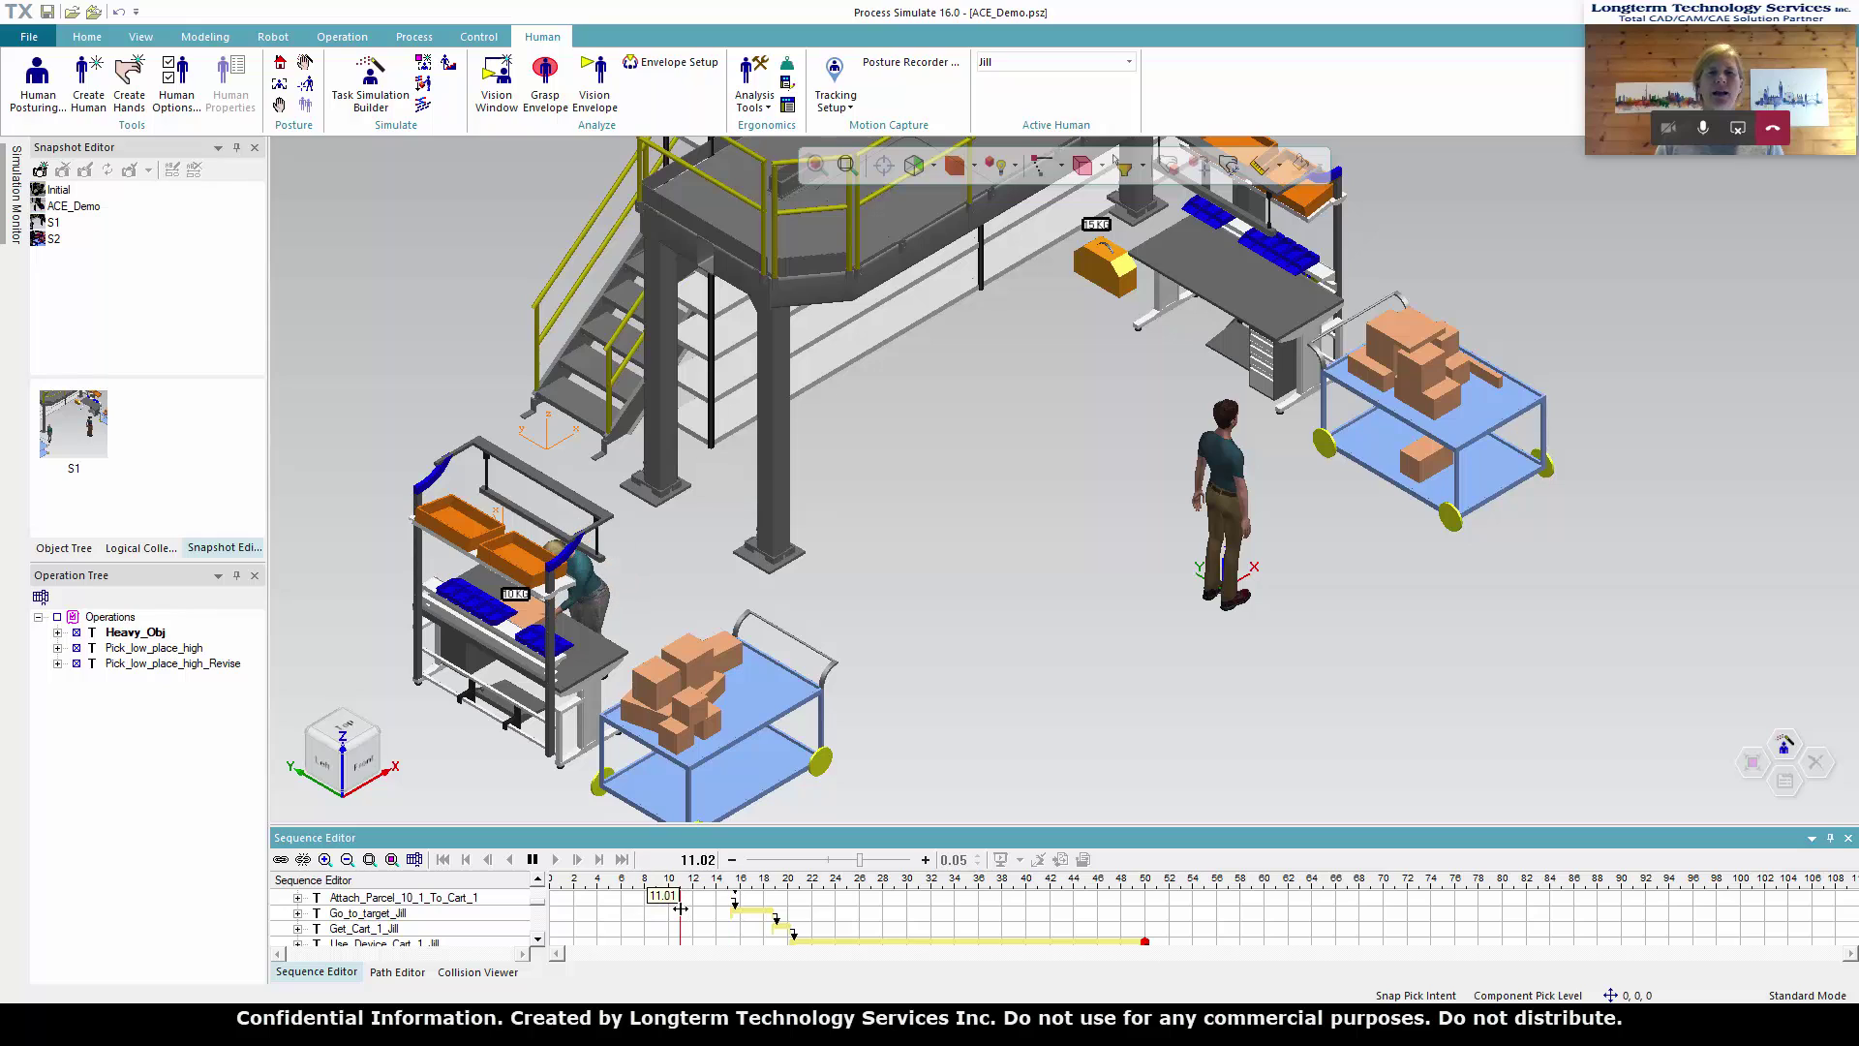
{"action": "left_click", "coordinate": [554, 860]}
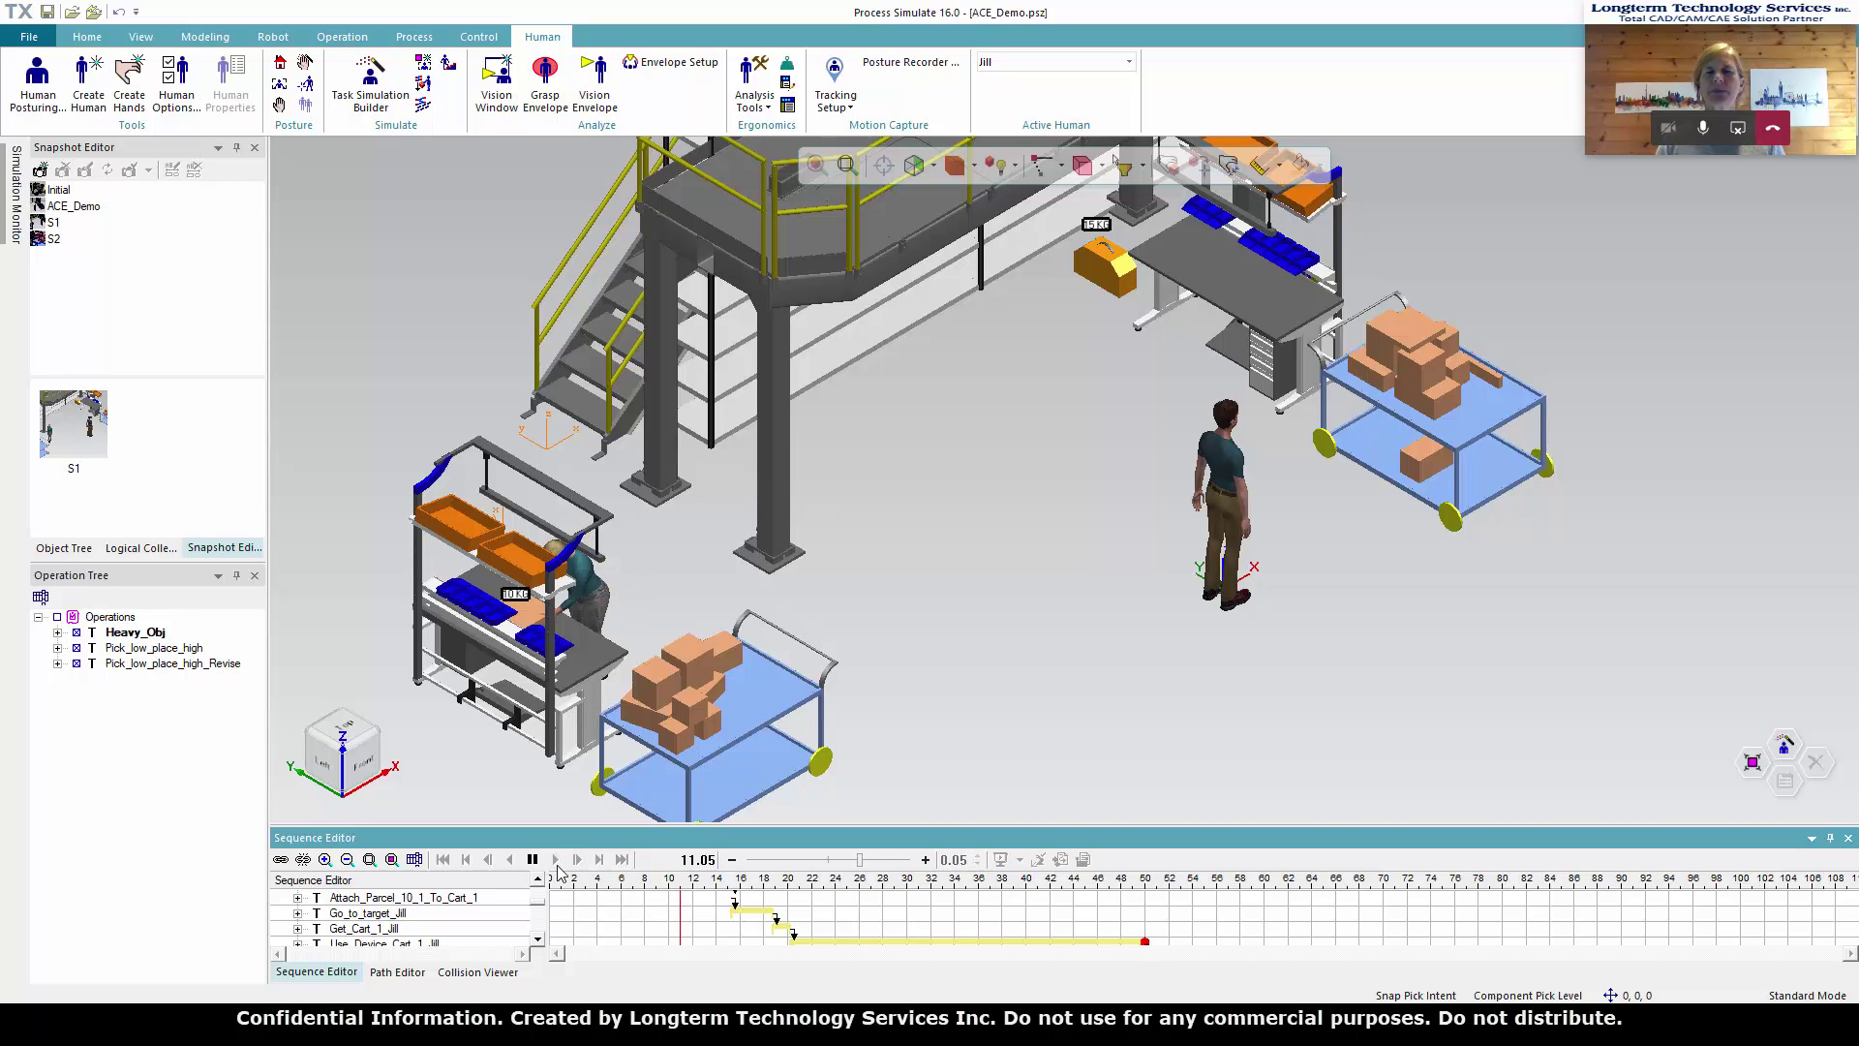
{"action": "left_click", "coordinate": [531, 860]}
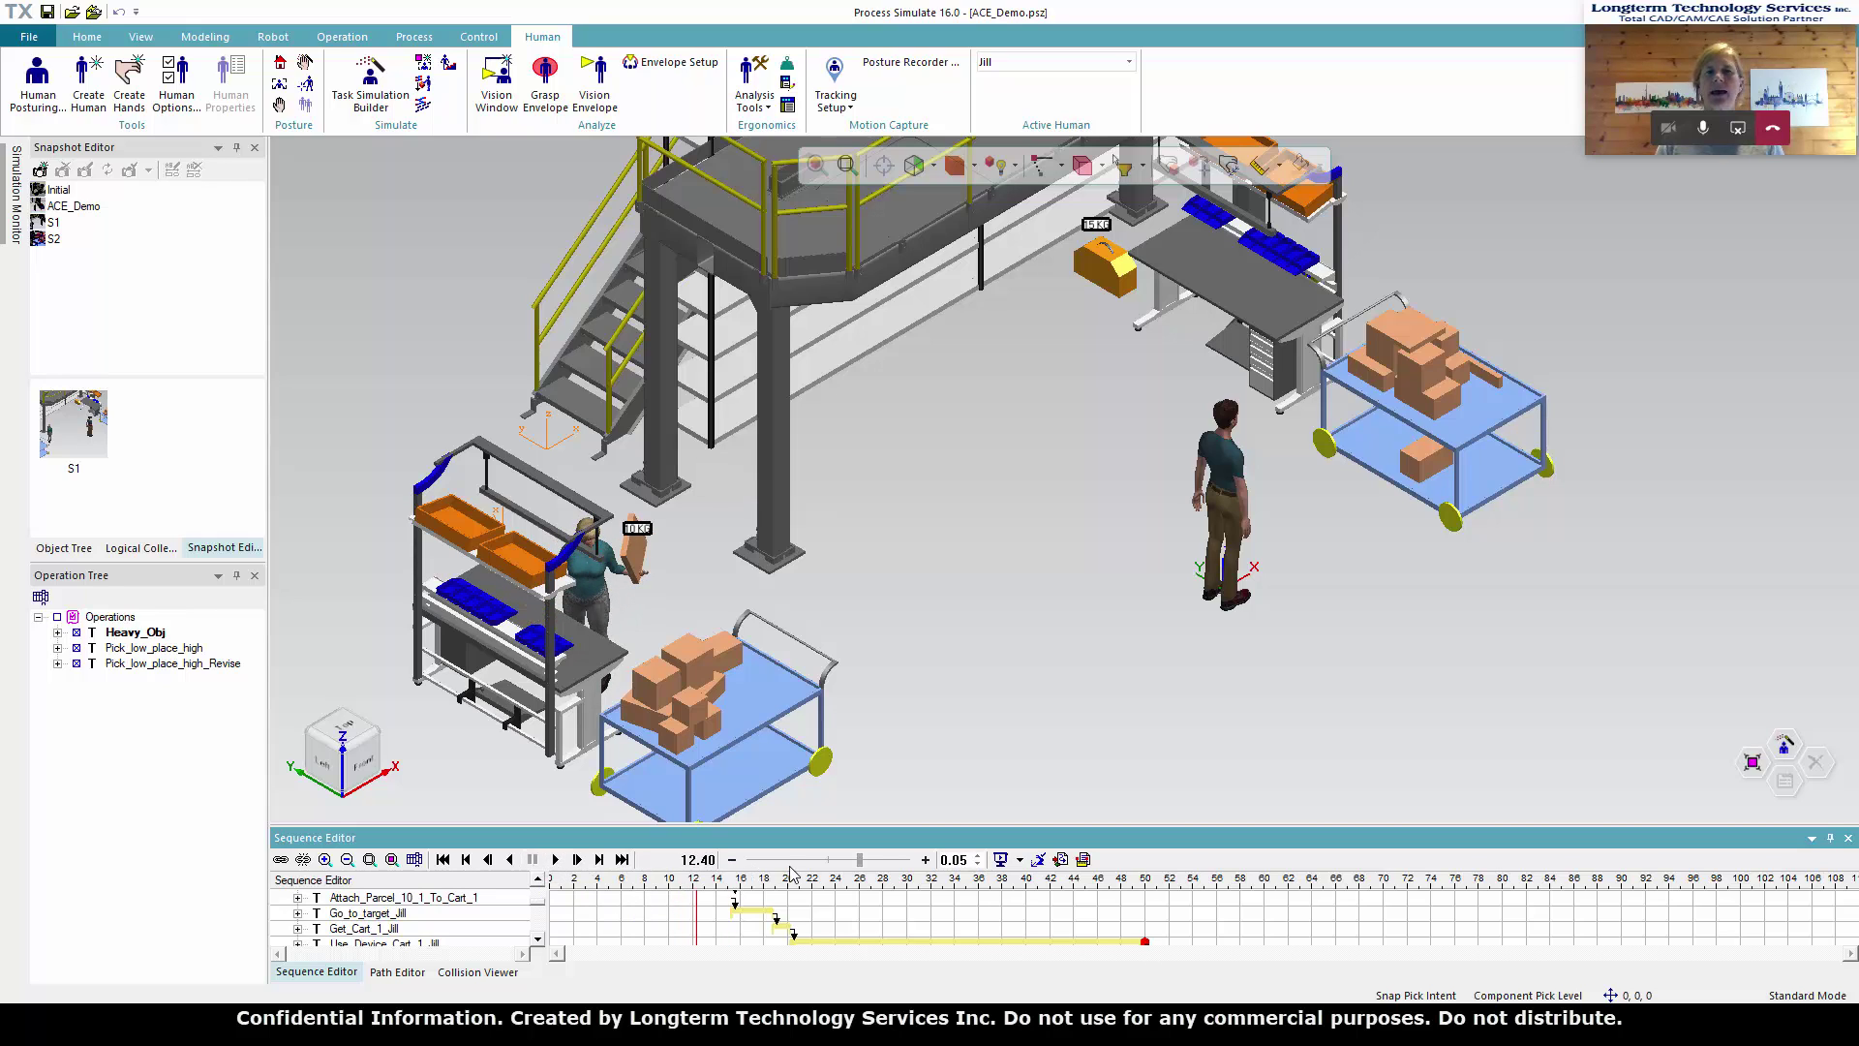
{"action": "left_click", "coordinate": [842, 861]}
{"action": "left_click", "coordinate": [555, 859]}
{"action": "left_click", "coordinate": [532, 859]}
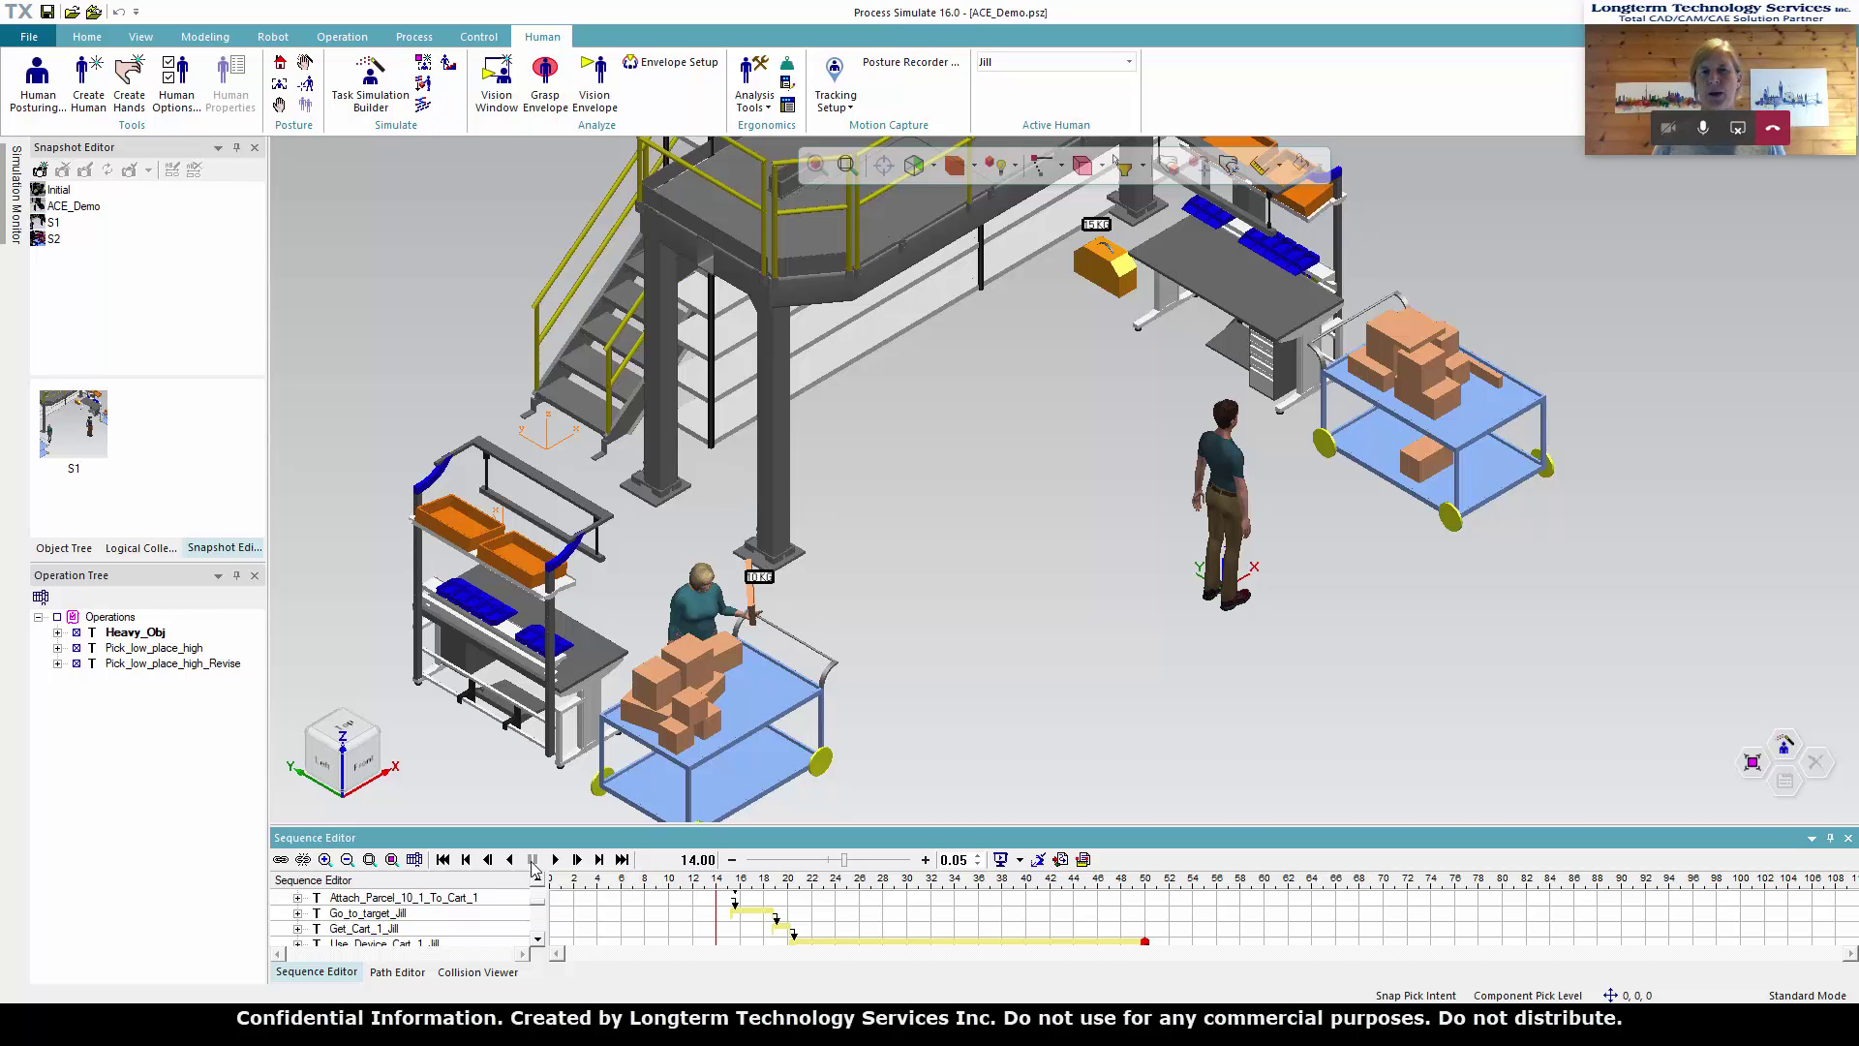
Step: Zoom in on the cart and select it to inspect the parcel placement, then return to Excel
{"action": "scroll", "coordinate": [733, 697], "scroll_direction": "up", "scroll_amount": 3}
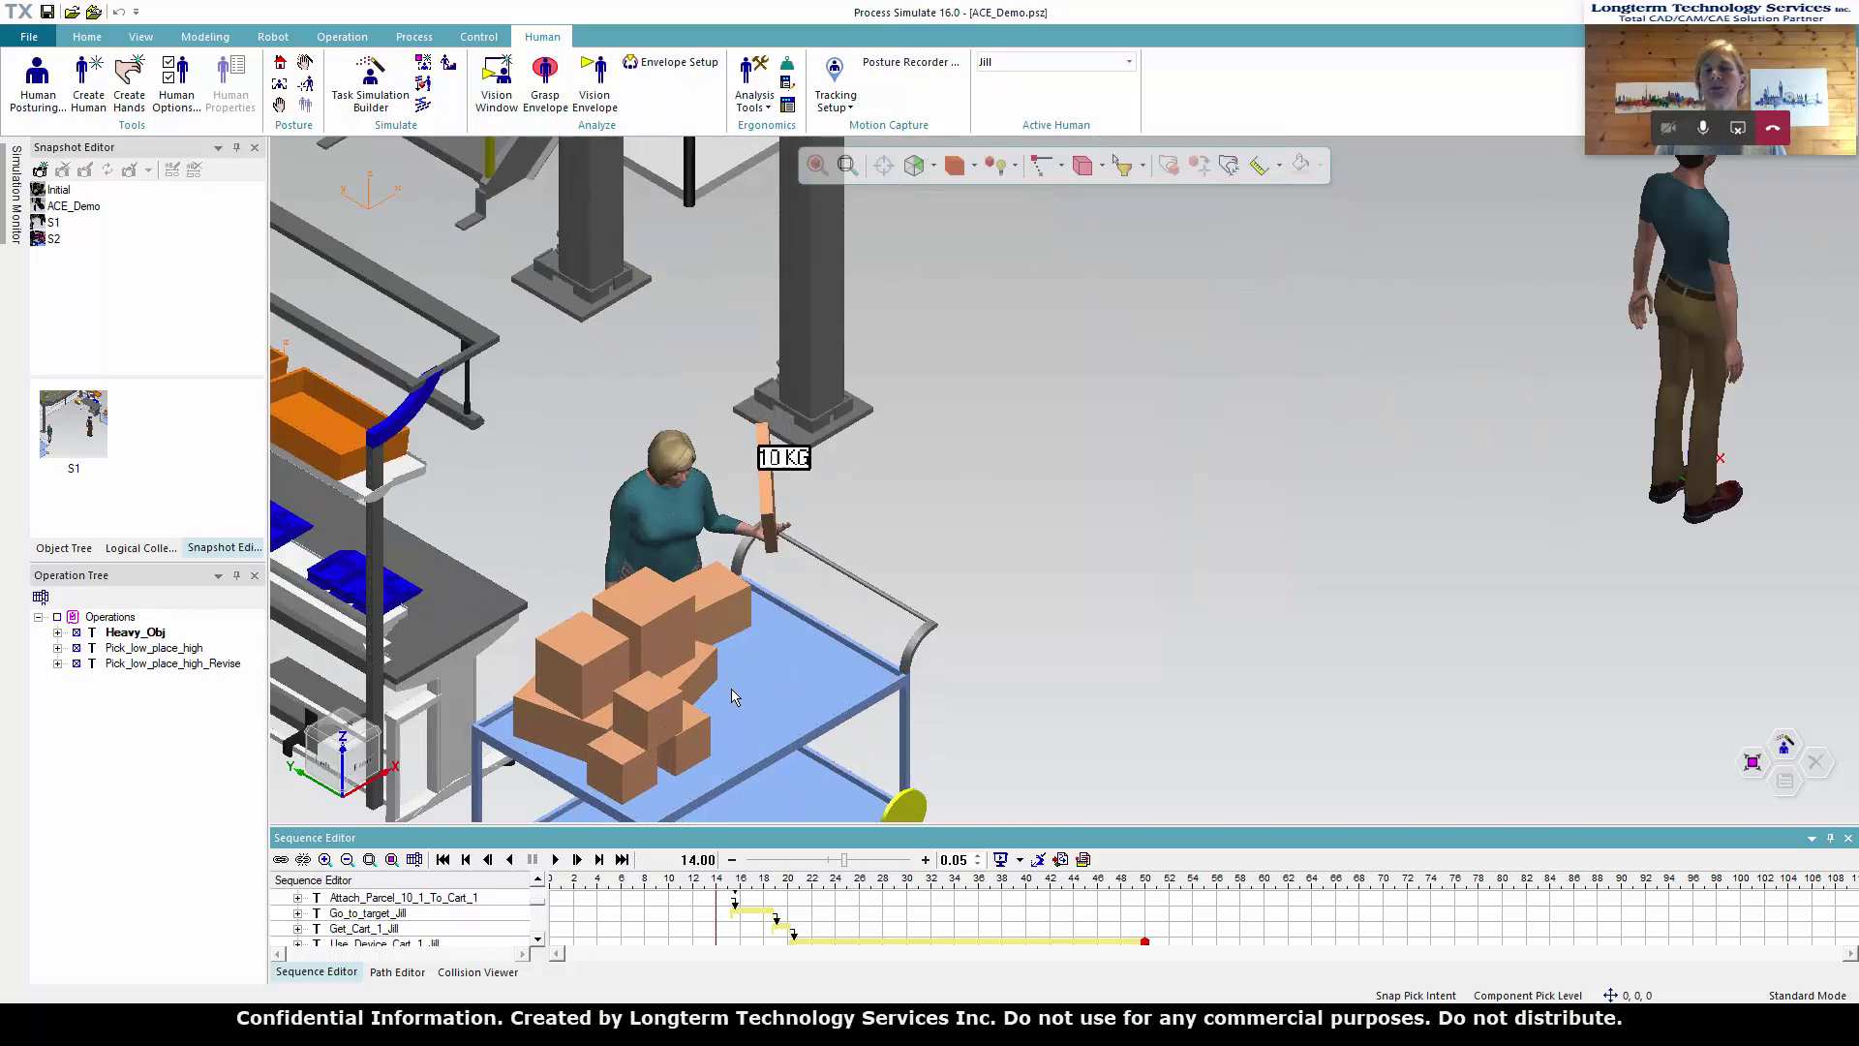
{"action": "left_click", "coordinate": [733, 691]}
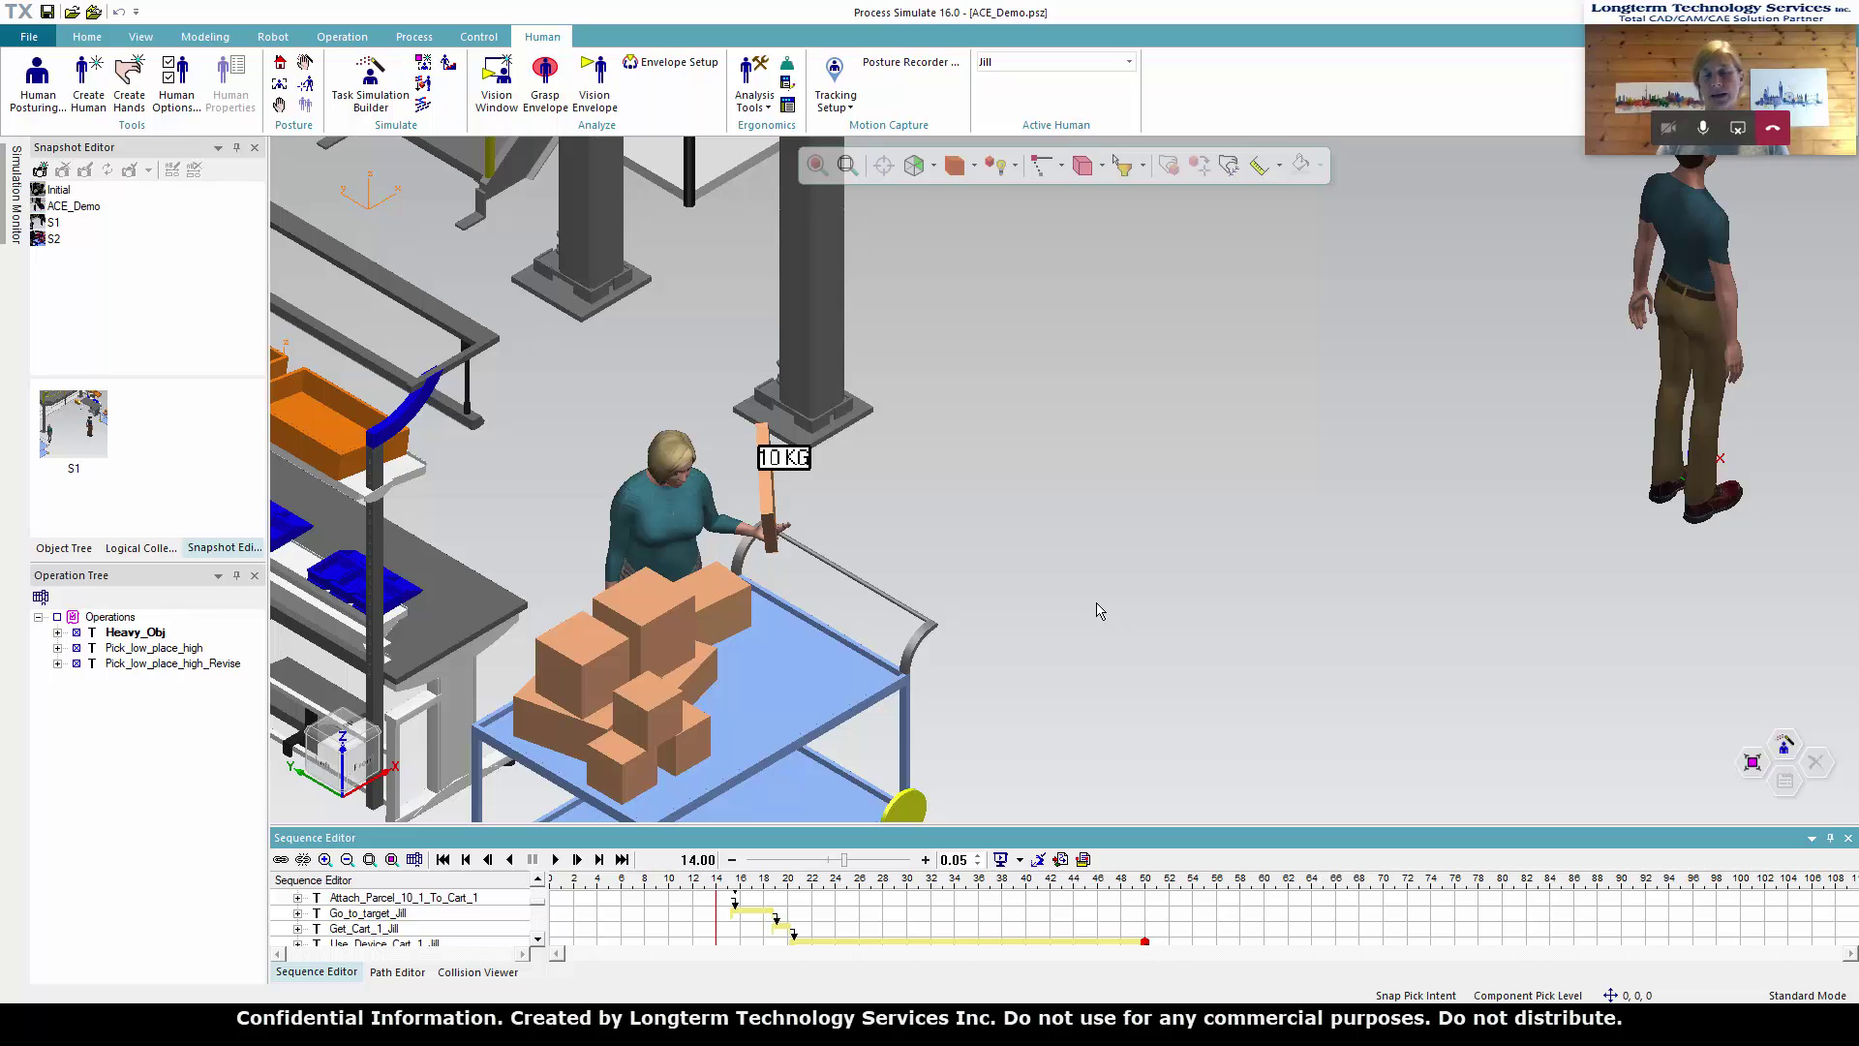
{"action": "left_click", "coordinate": [935, 1026]}
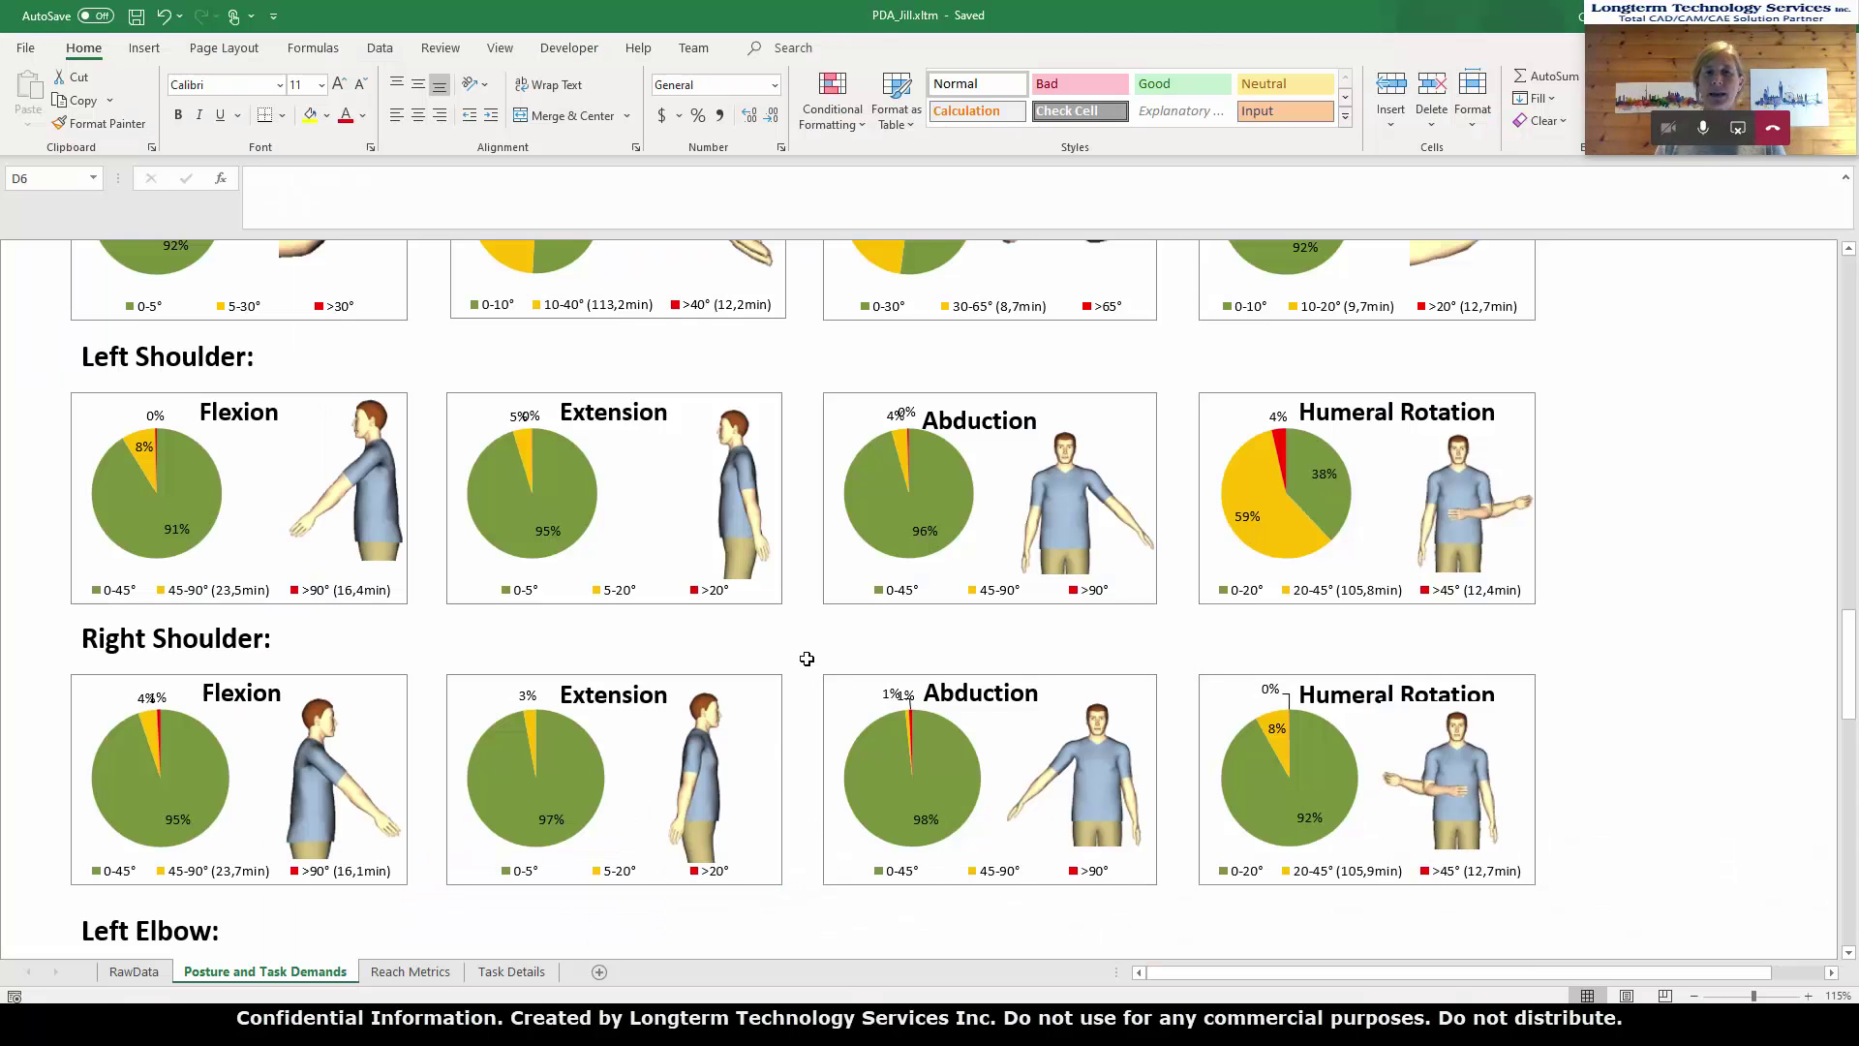
Step: Scroll past the Elbow charts and show the Reach Metrics sheet
{"action": "scroll", "coordinate": [799, 650], "scroll_direction": "down", "scroll_amount": 7}
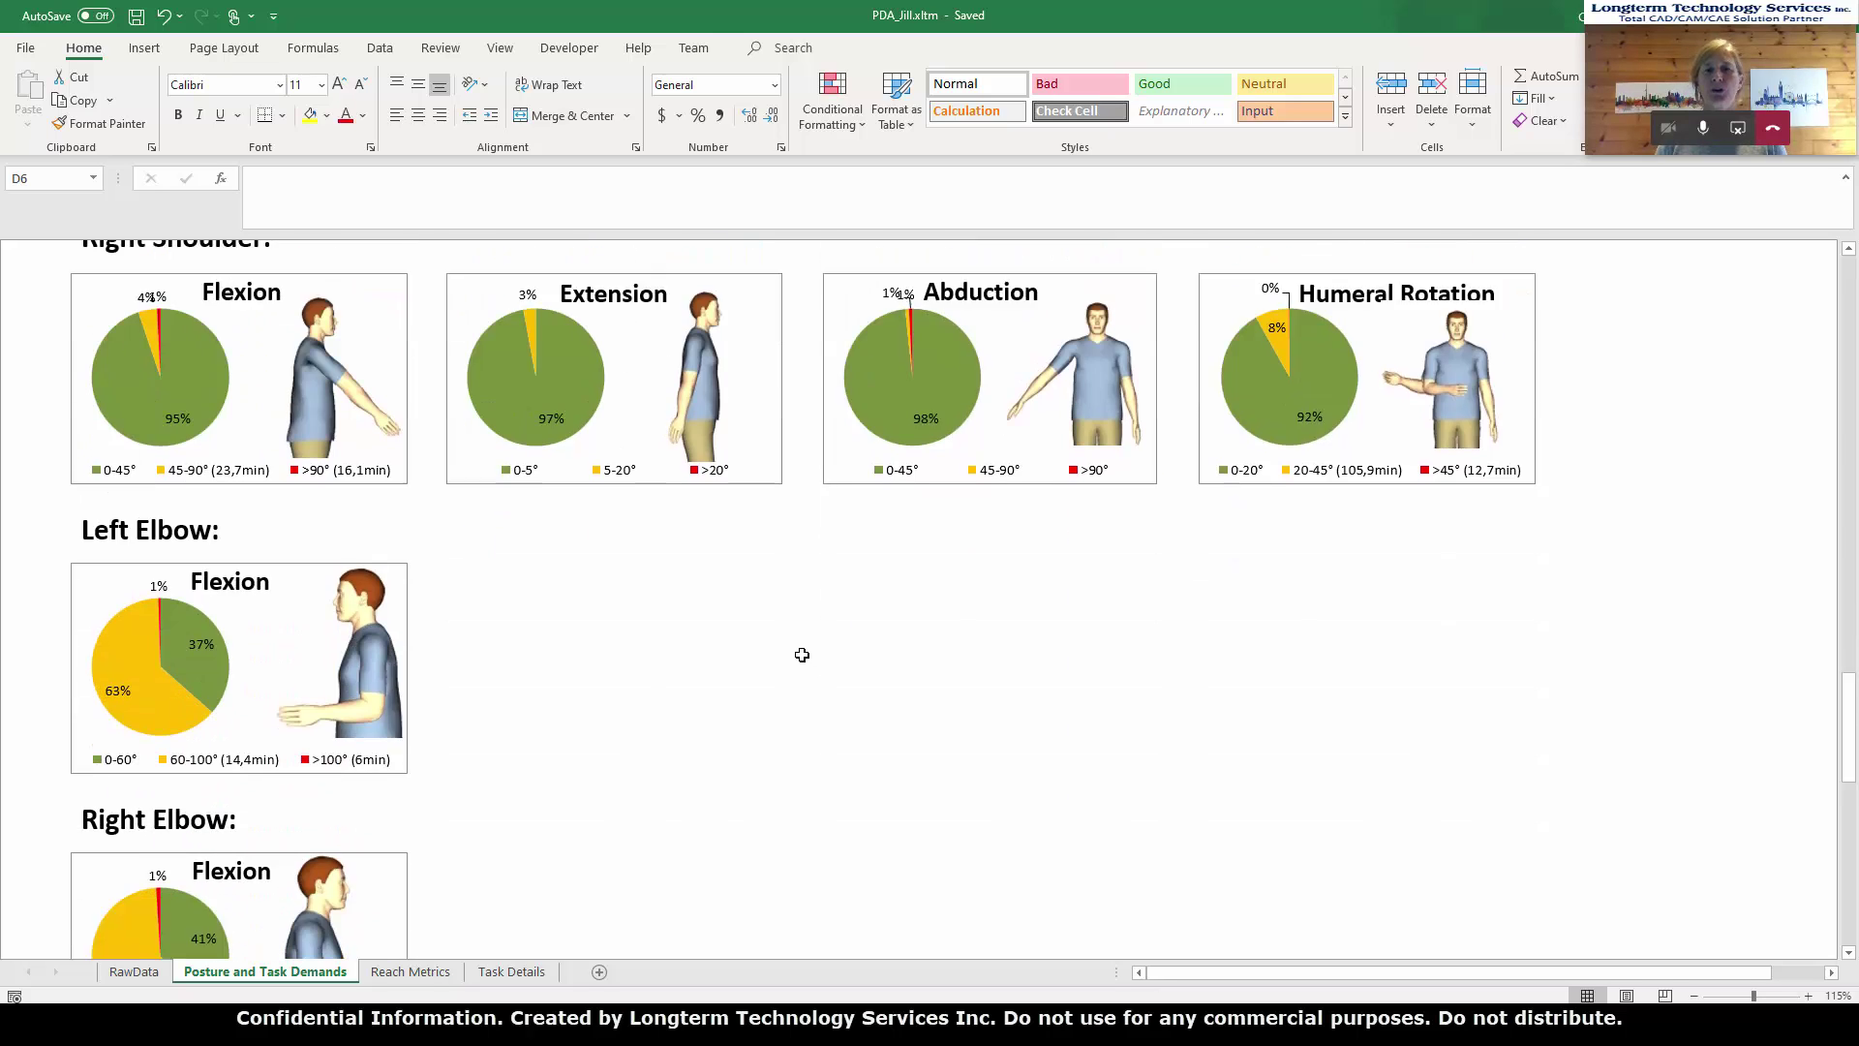
{"action": "left_click", "coordinate": [411, 971]}
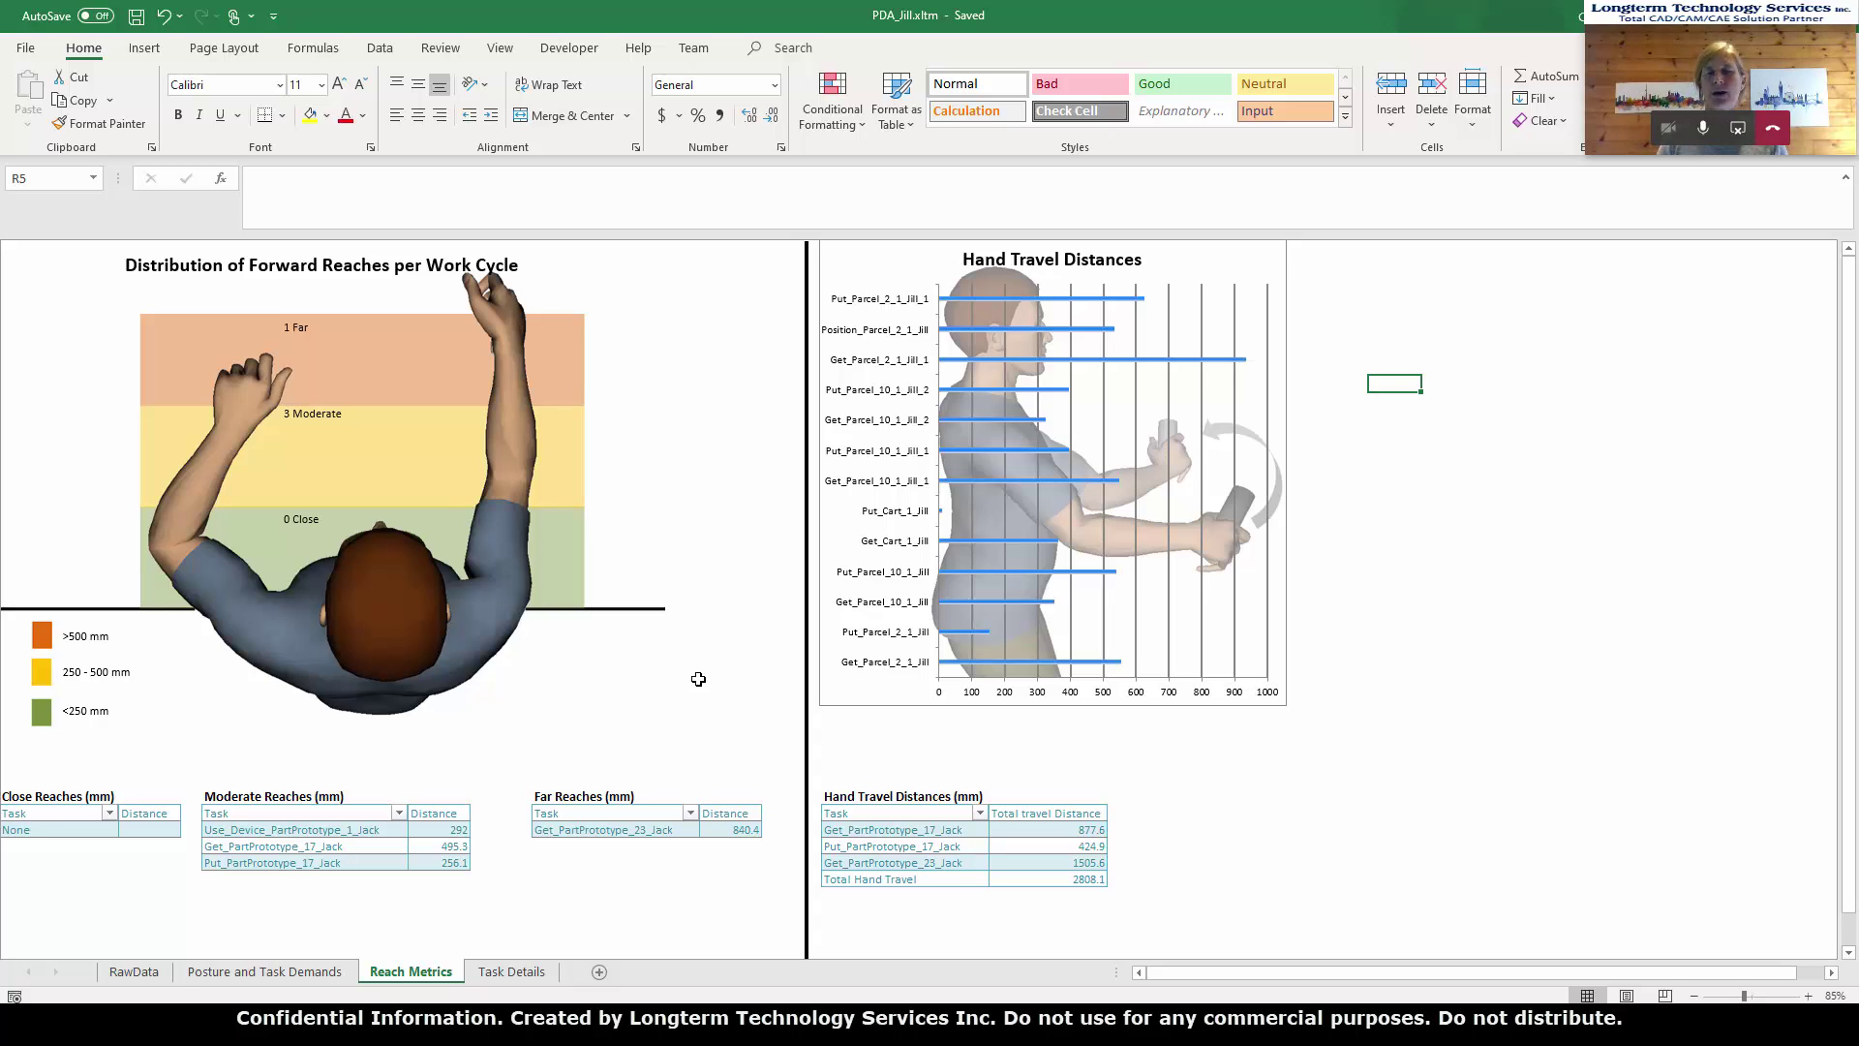
Step: Select the 1 Far reach label, zoom to 115%, and inspect the 935.9 Get_Parcel_2_1_Jill_1 bar
{"action": "left_click", "coordinate": [304, 330]}
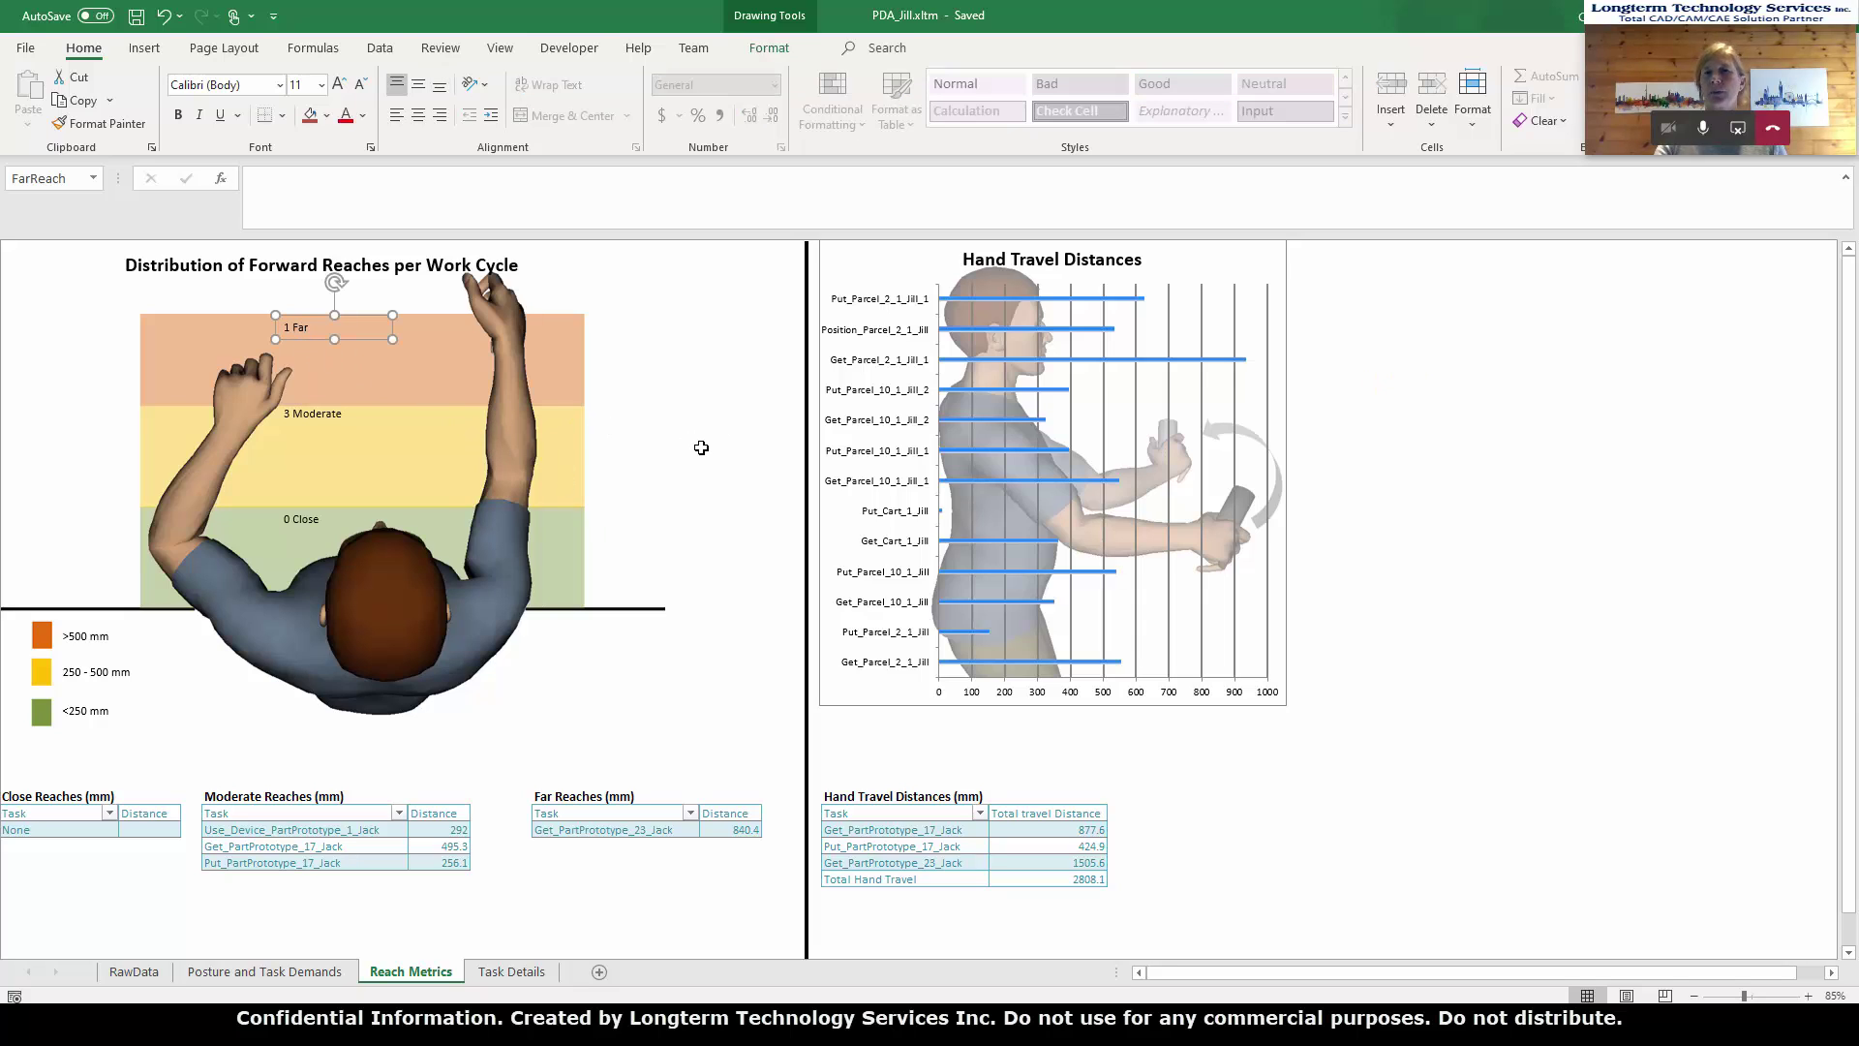
{"action": "left_click", "coordinate": [1340, 373]}
{"action": "scroll", "coordinate": [1345, 369], "scroll_direction": "up", "scroll_amount": 1, "text": "ctrl"}
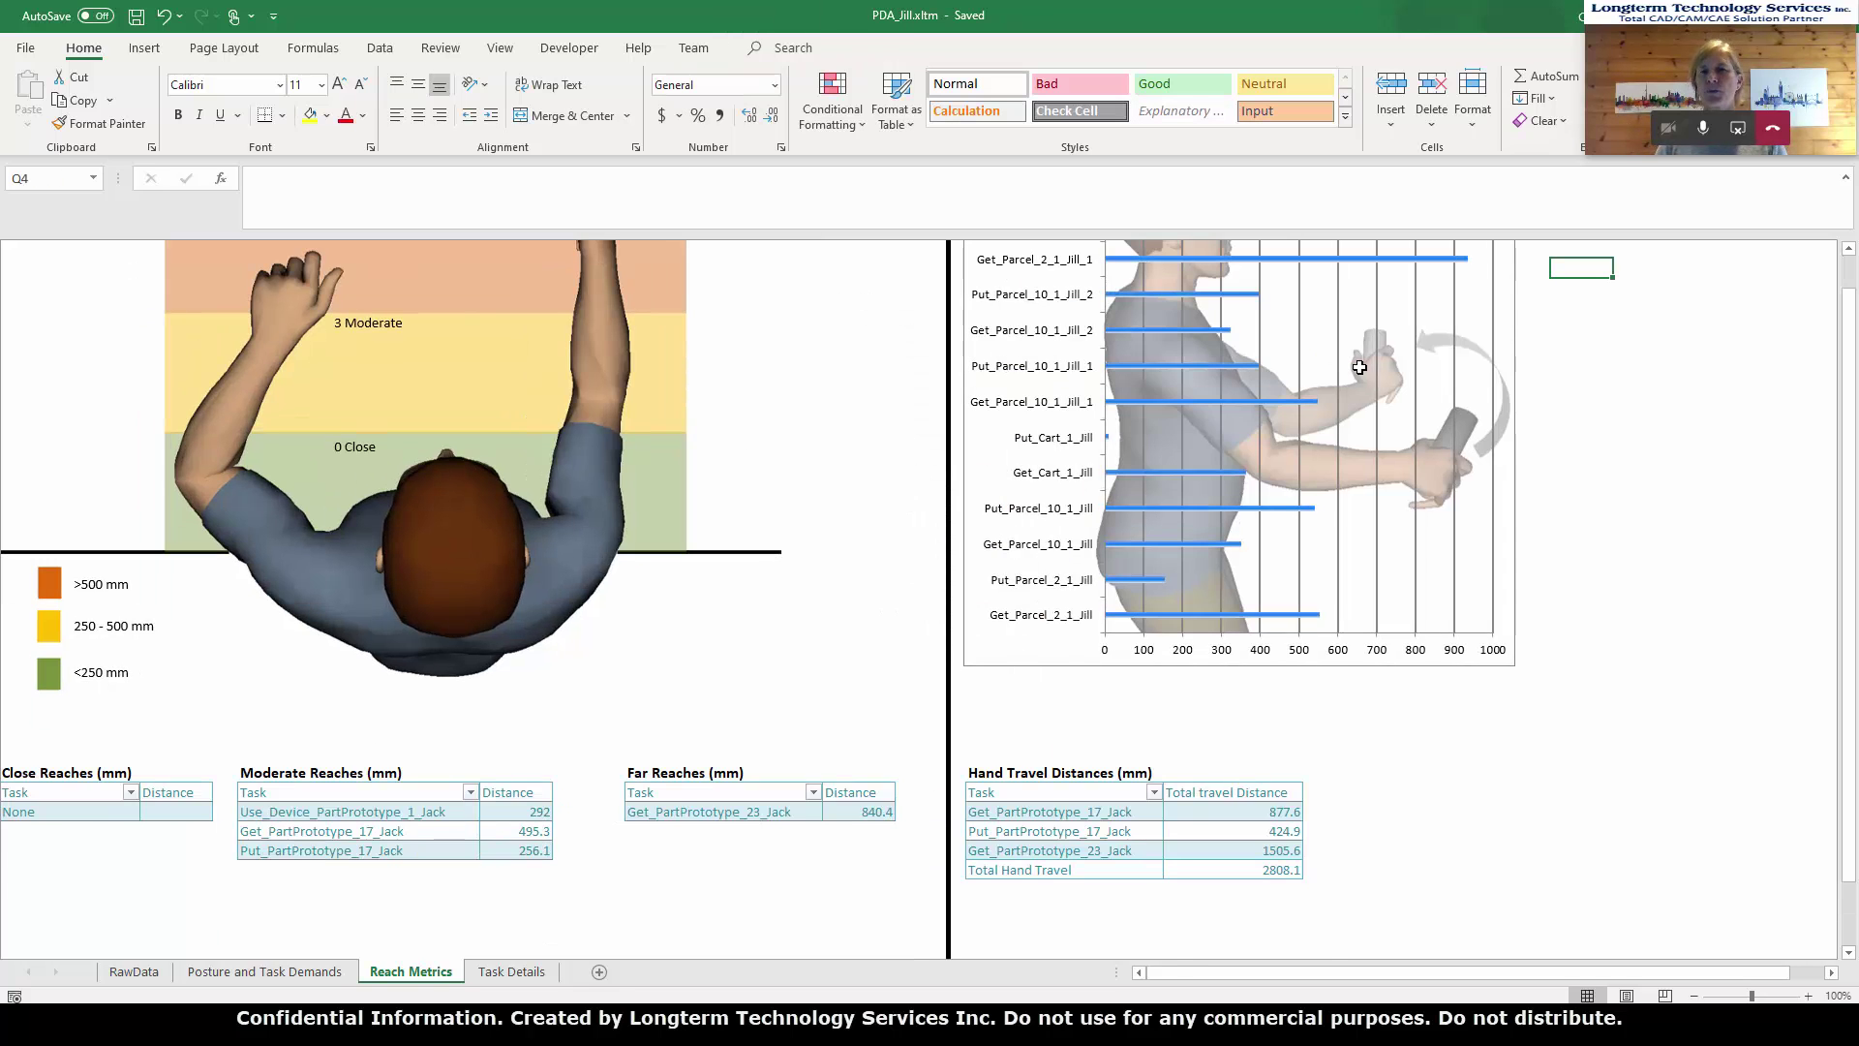
{"action": "scroll", "coordinate": [1345, 372], "scroll_direction": "up", "scroll_amount": 1, "text": "ctrl"}
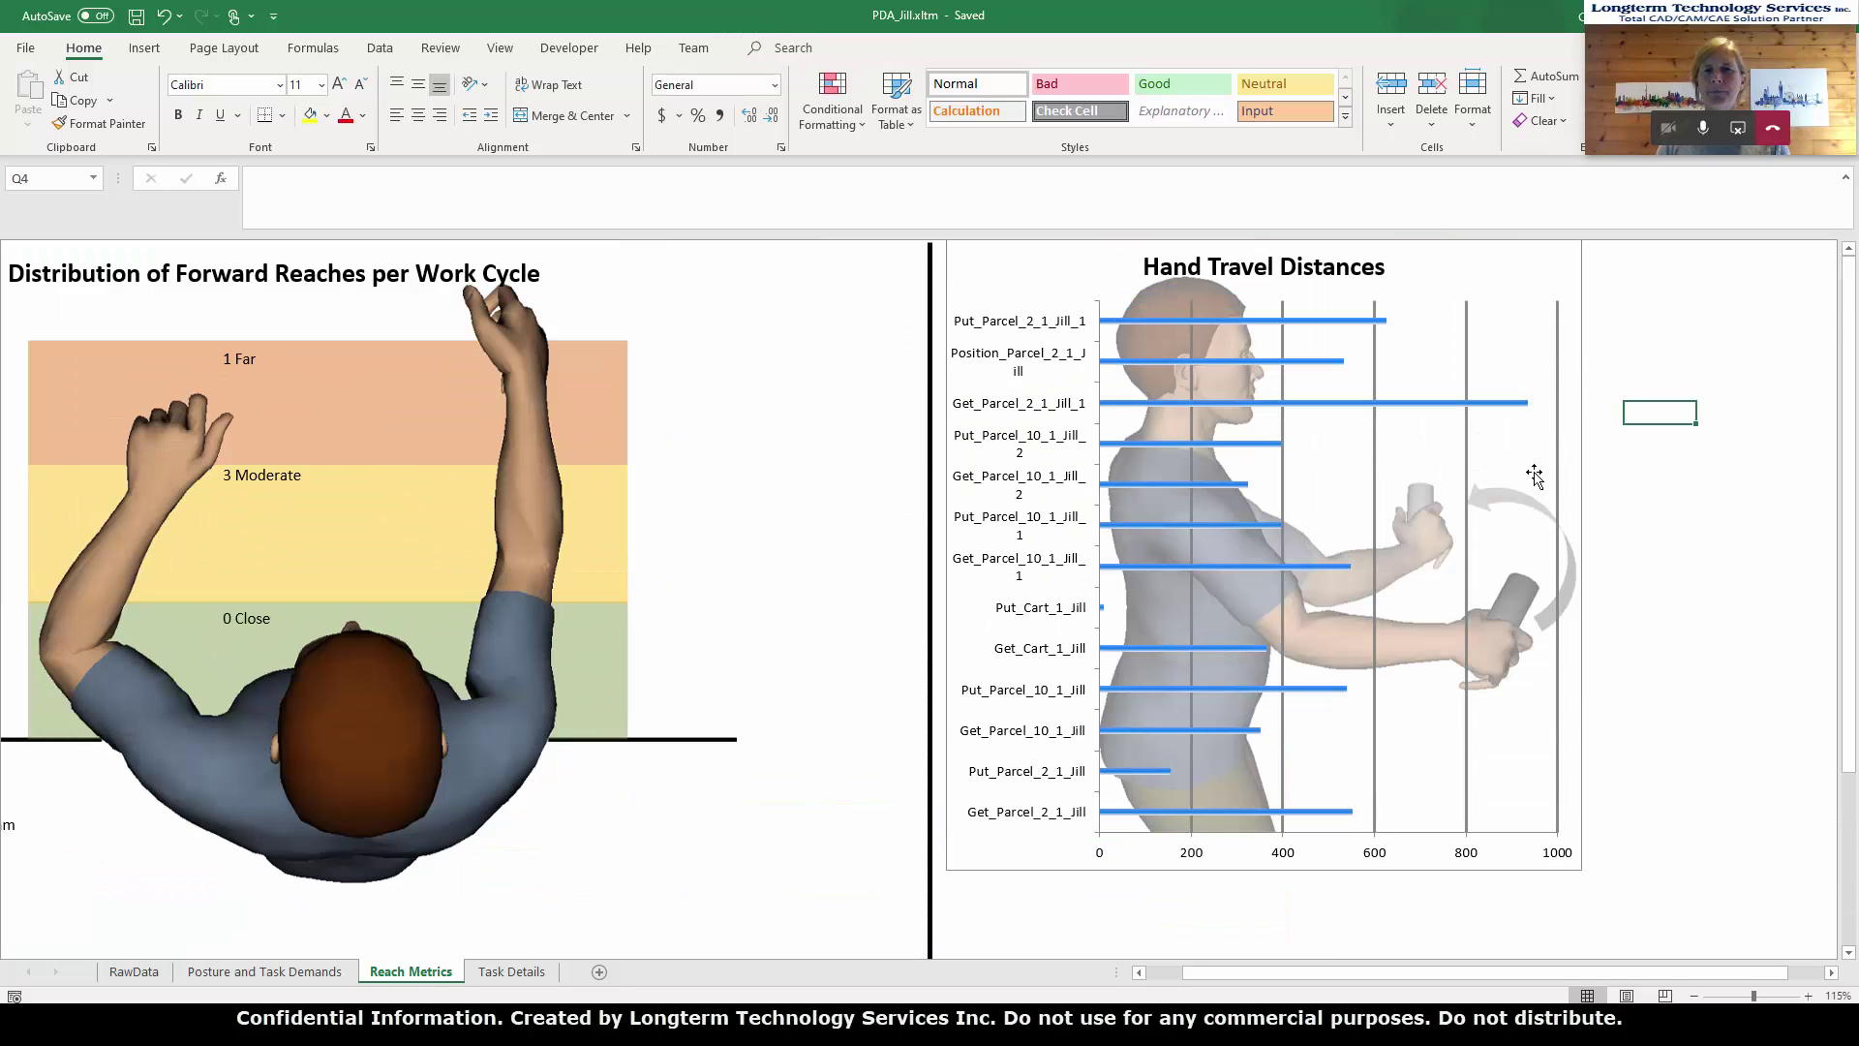
{"action": "mouse_move", "coordinate": [1500, 410]}
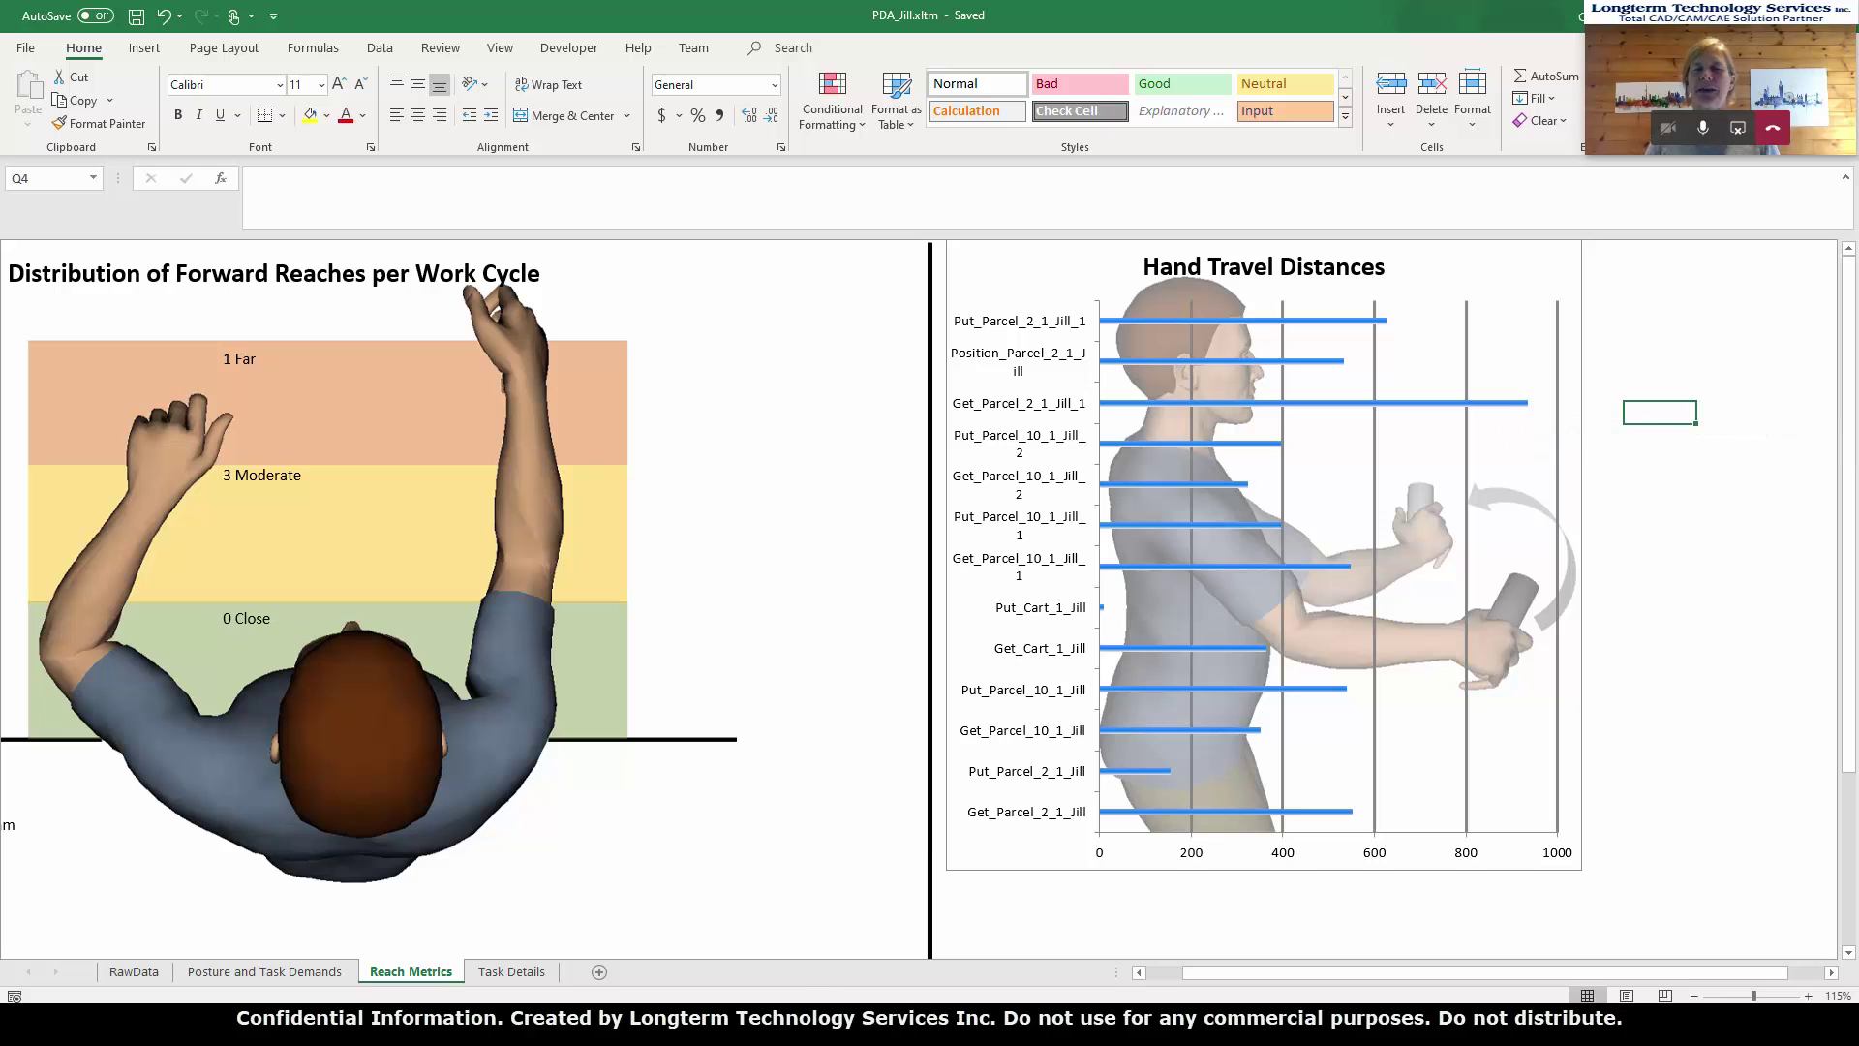
Step: Return to Process Simulate, play from 14.00 to 22.90 s, then drag the timeline ahead to 50.30 s
{"action": "mouse_move", "coordinate": [781, 1028]}
{"action": "left_click", "coordinate": [782, 935]}
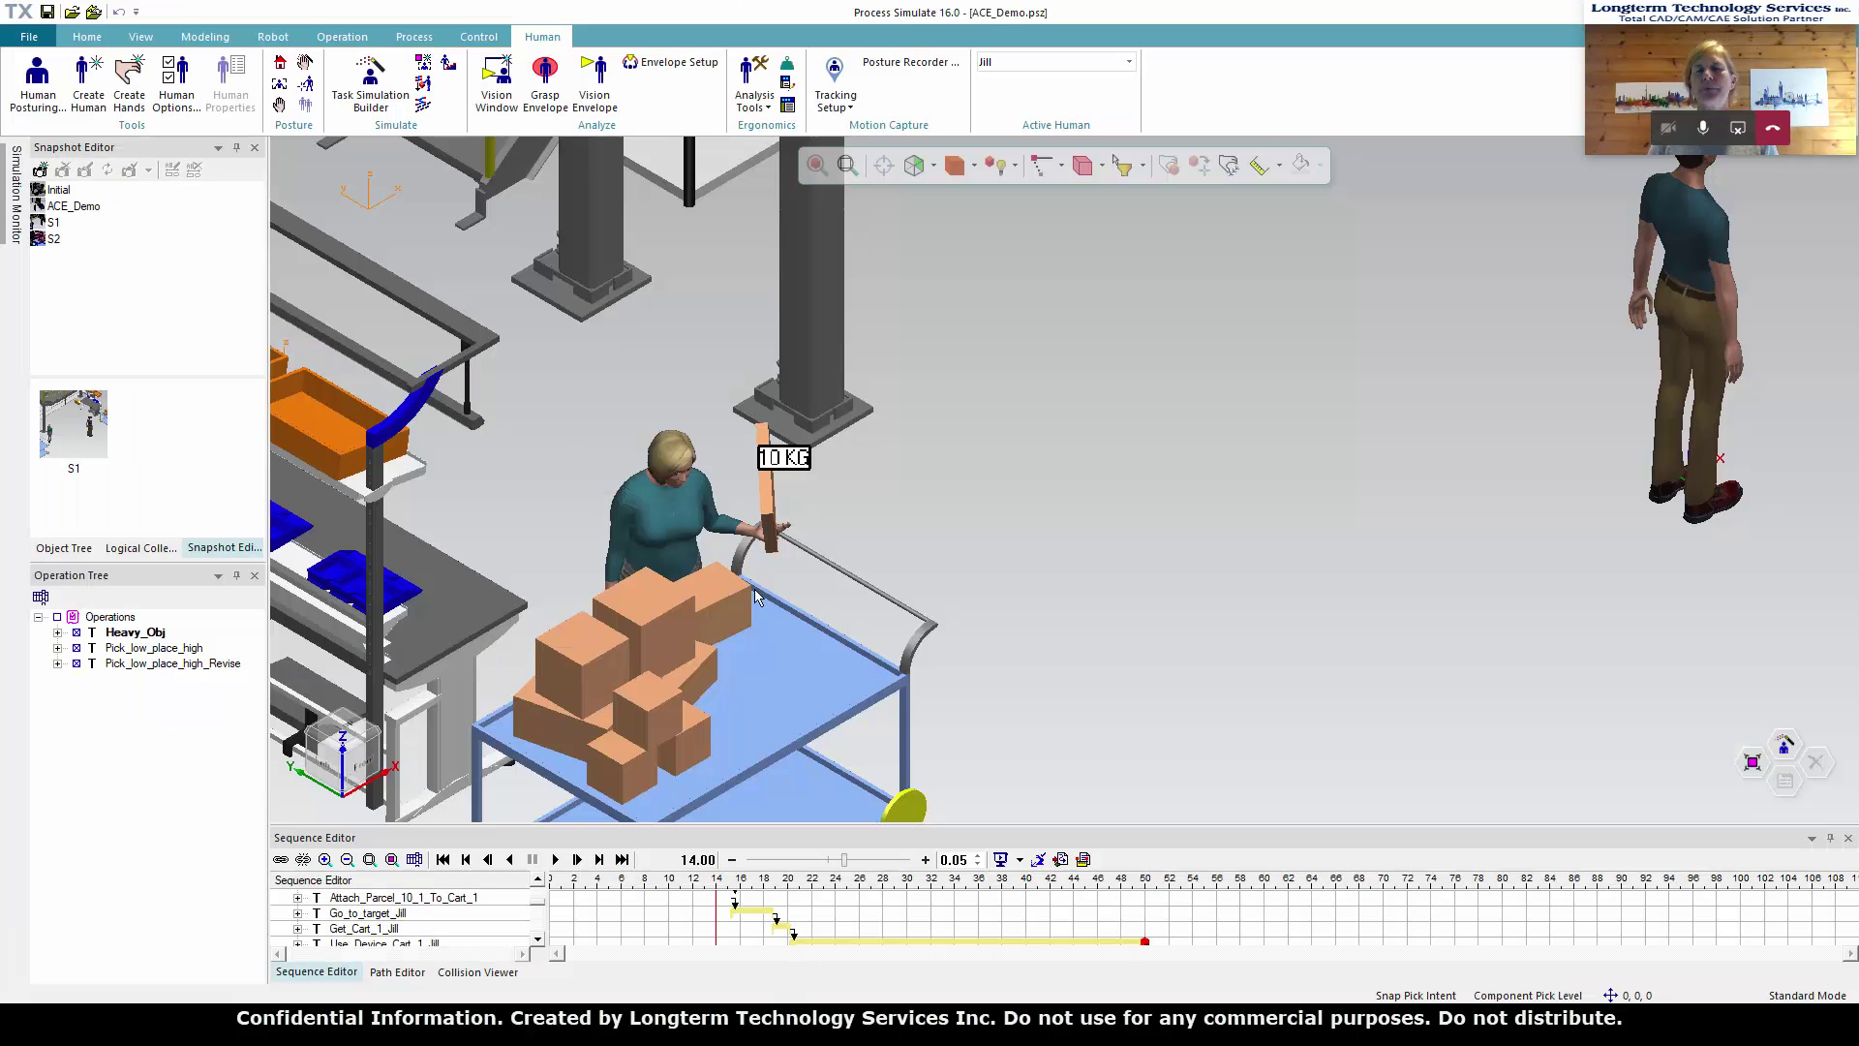
{"action": "left_click", "coordinate": [555, 861]}
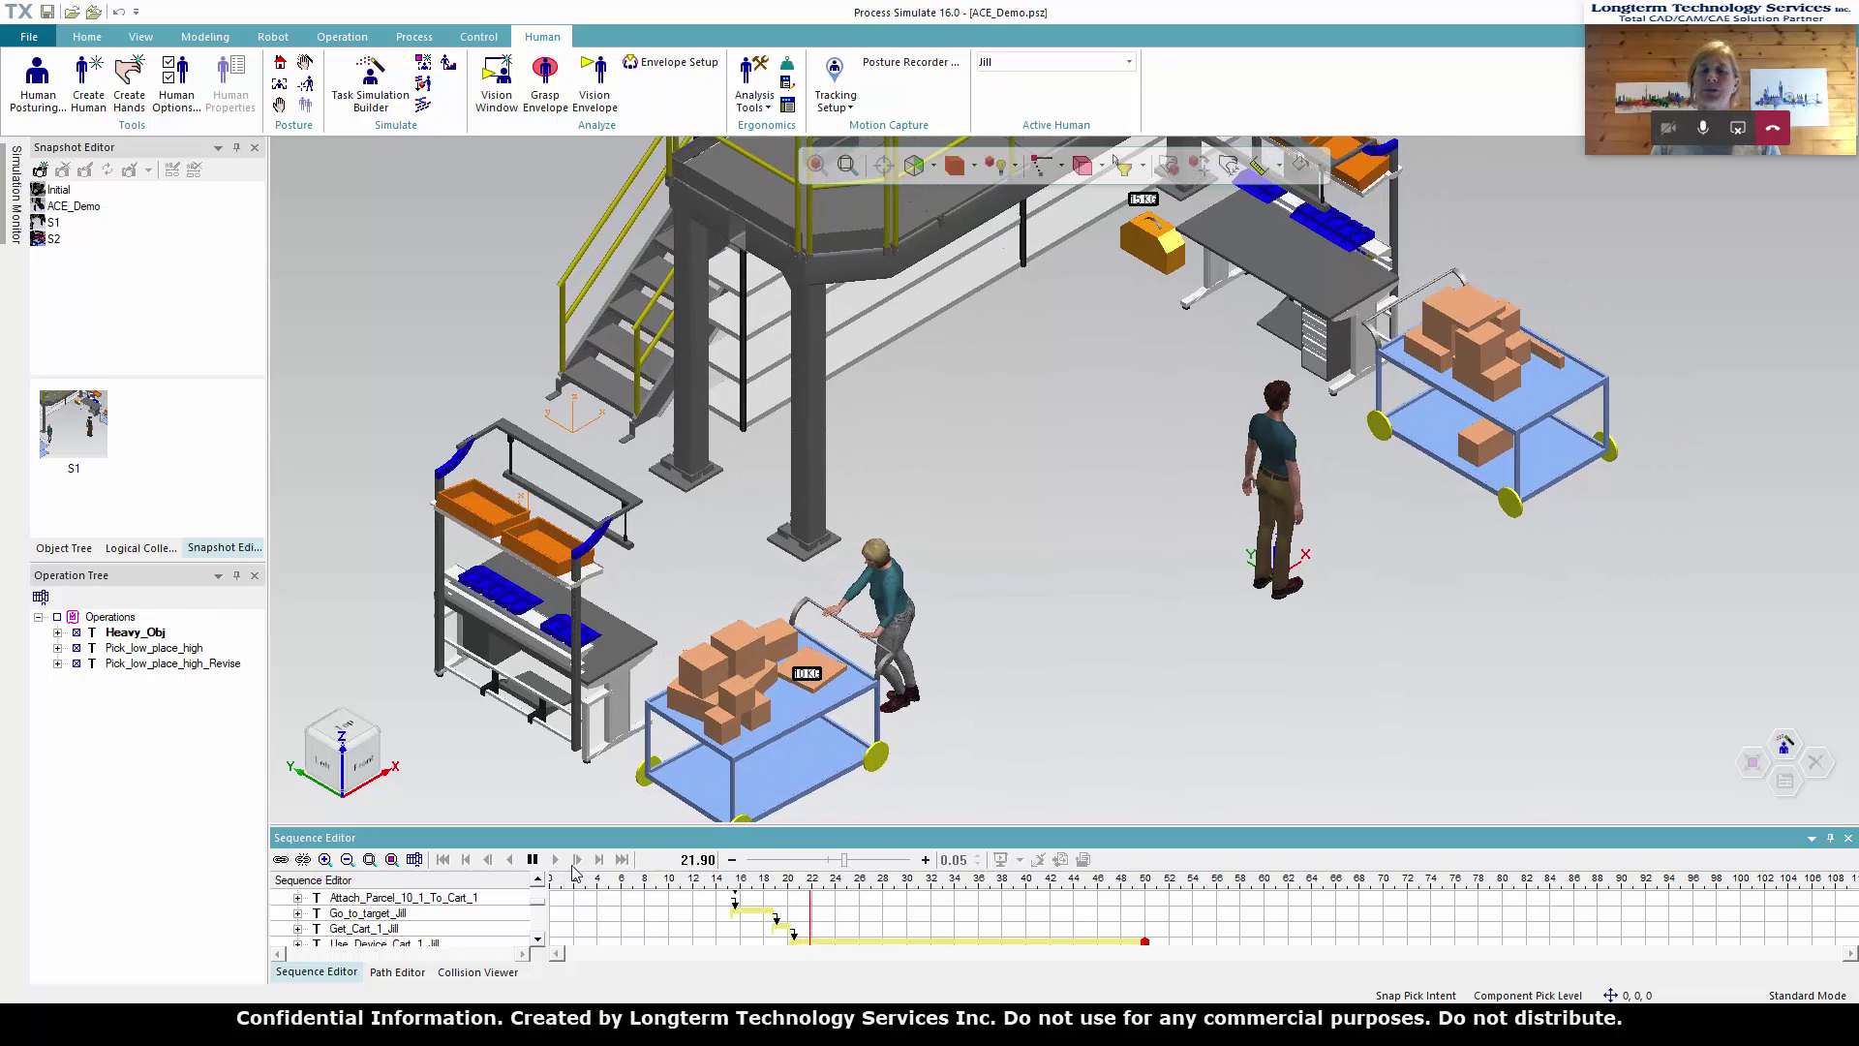
{"action": "left_click", "coordinate": [534, 860]}
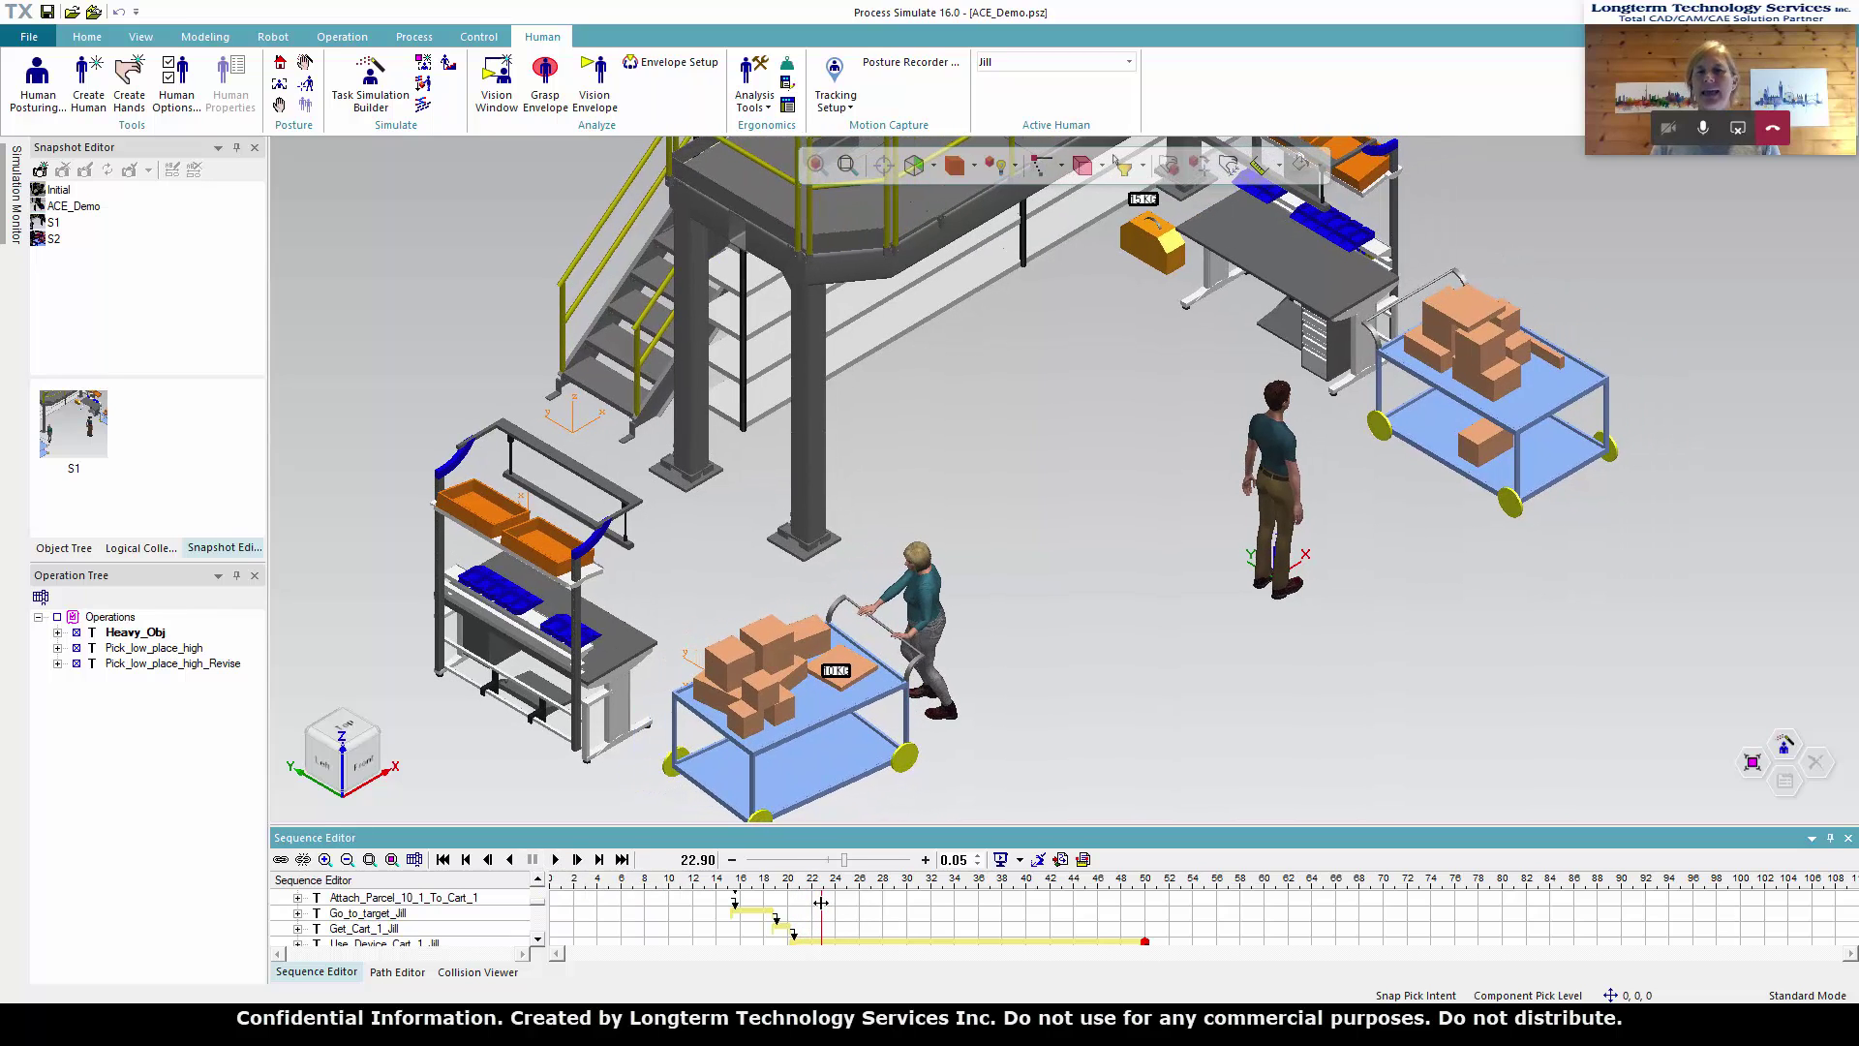
{"action": "left_click_drag", "start_coordinate": [822, 903], "coordinate": [1152, 914]}
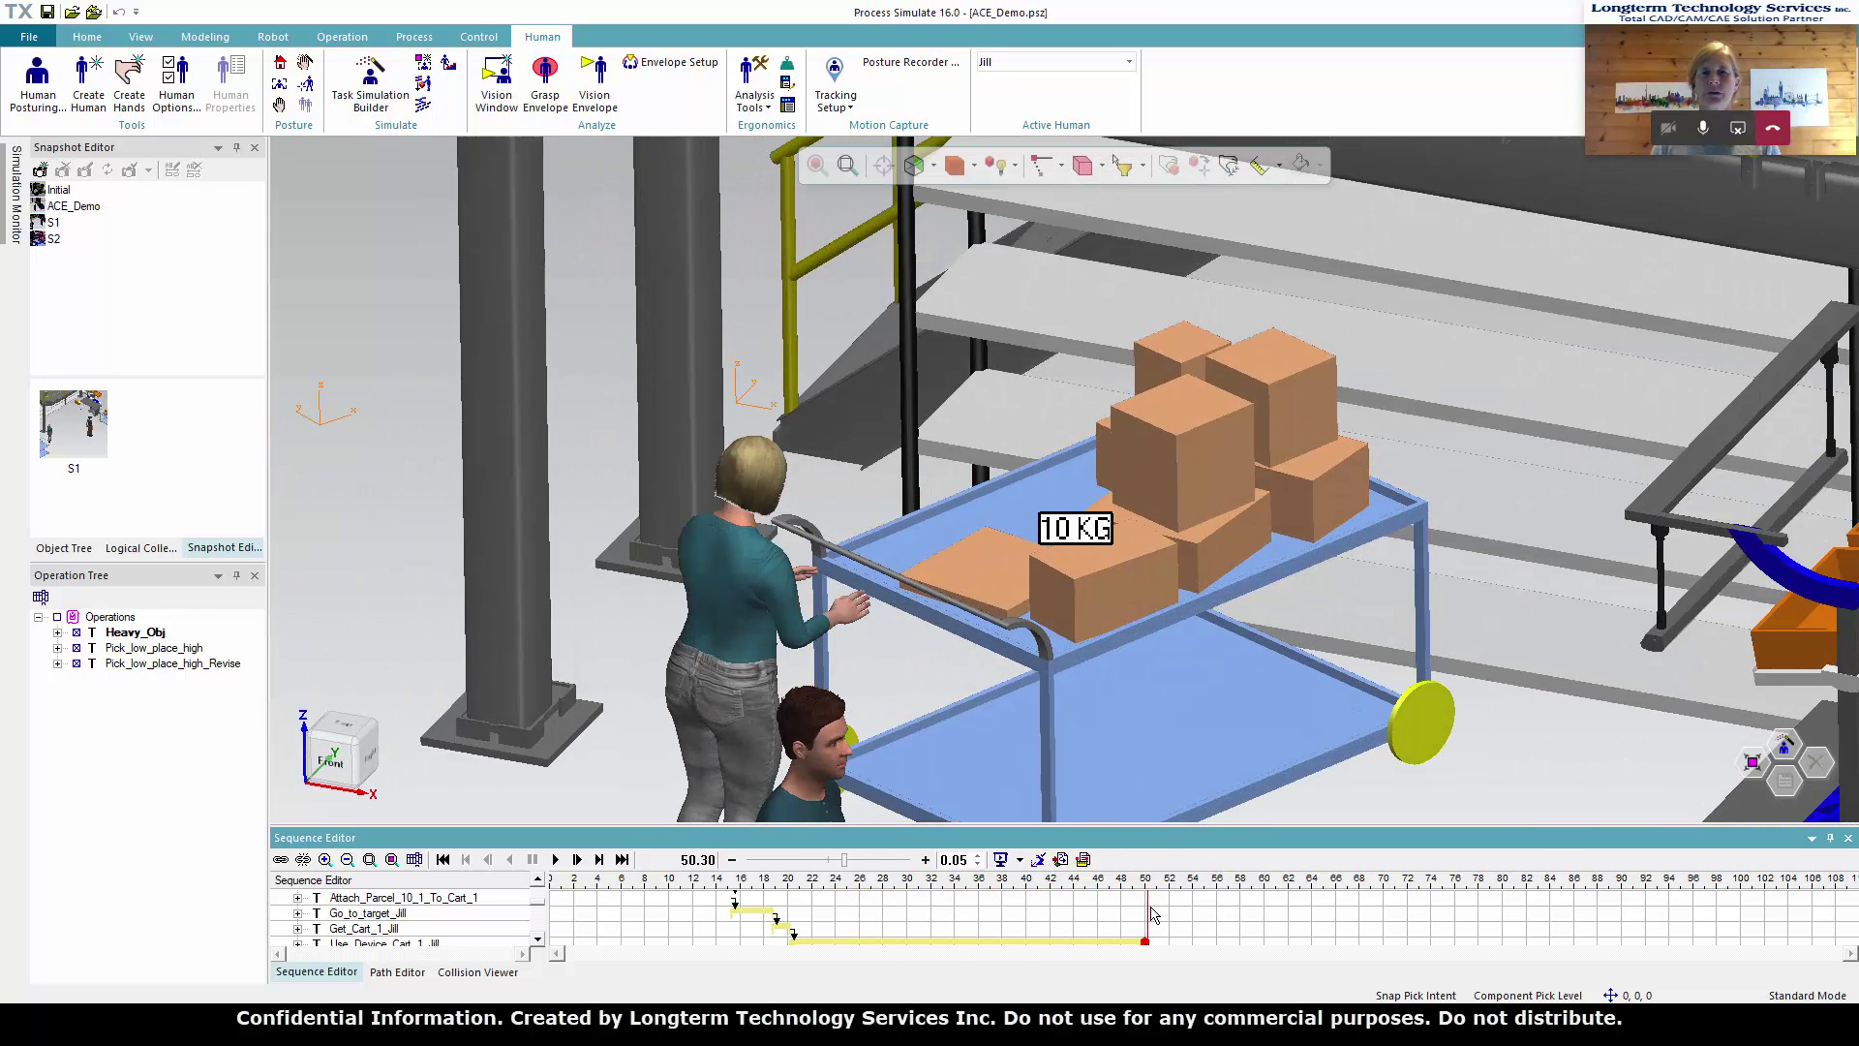
Step: Play the simulation from 50.30 to 61.75 s, where the worker leans over the cart to the 10 KG parcel
{"action": "left_click", "coordinate": [555, 858]}
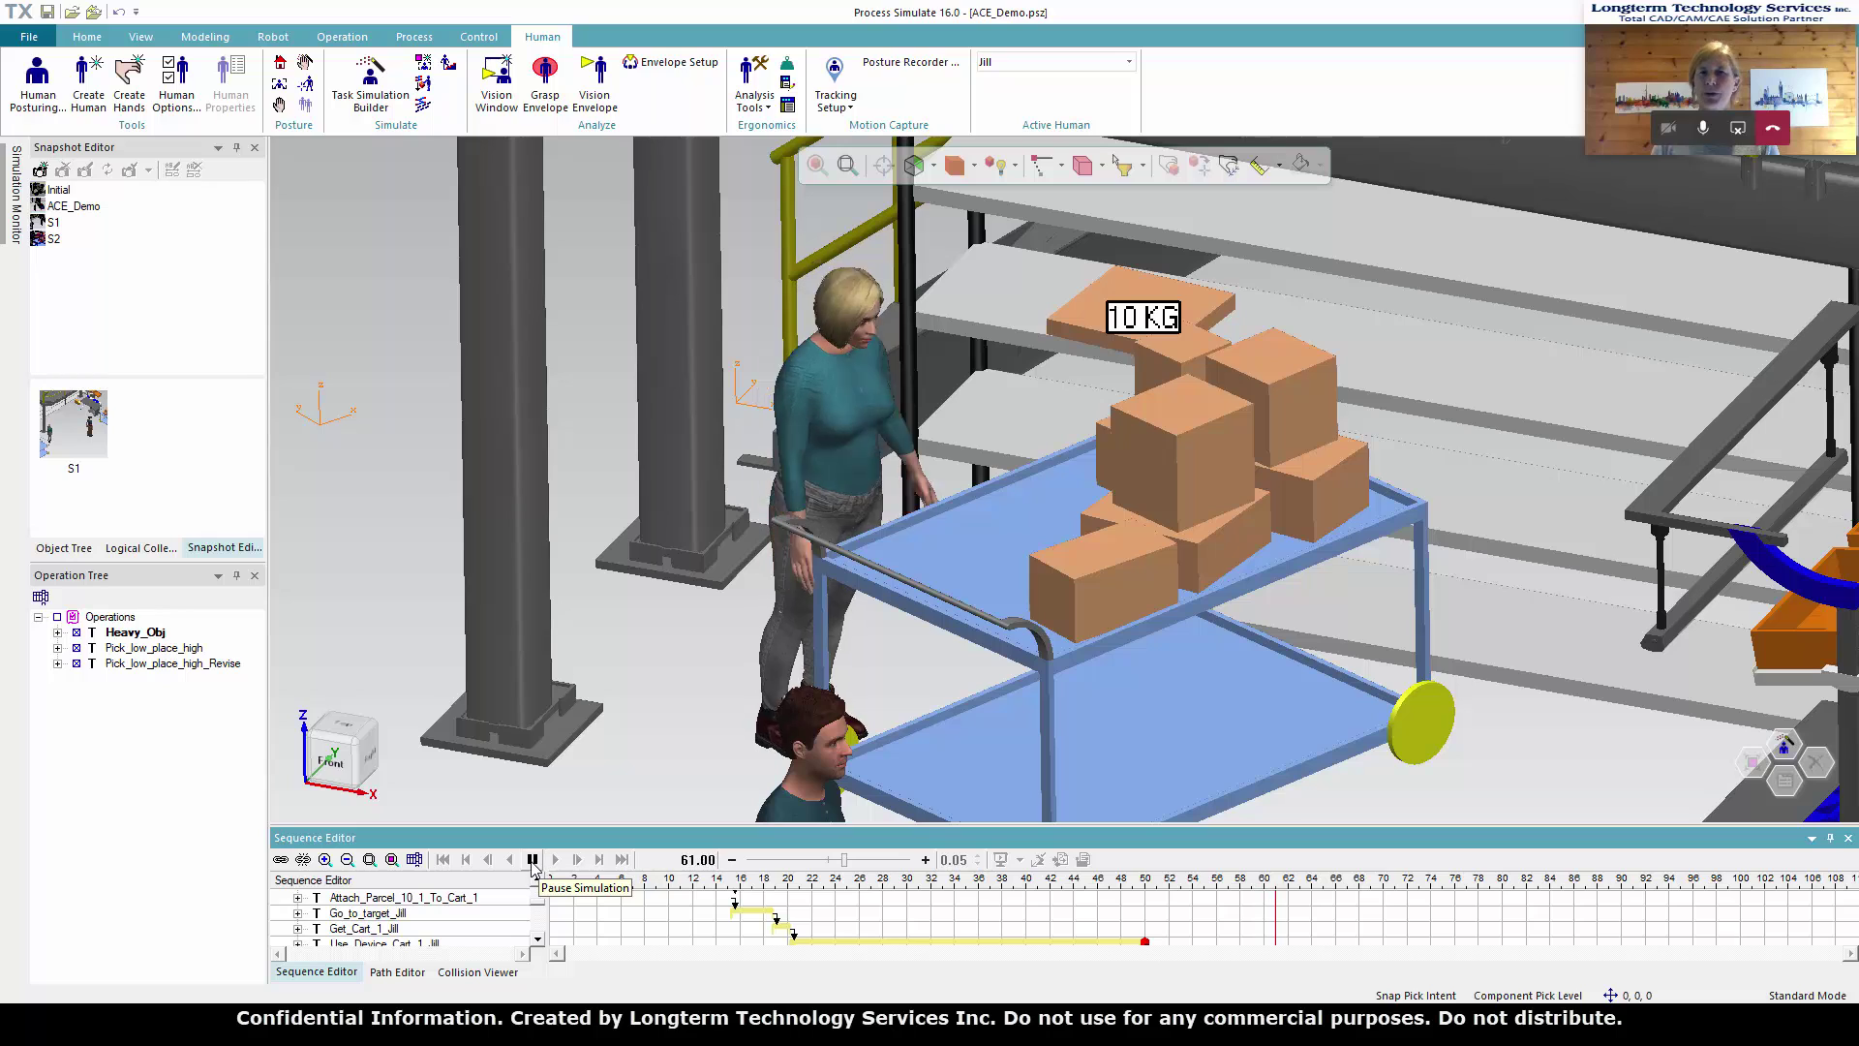
{"action": "left_click", "coordinate": [532, 861]}
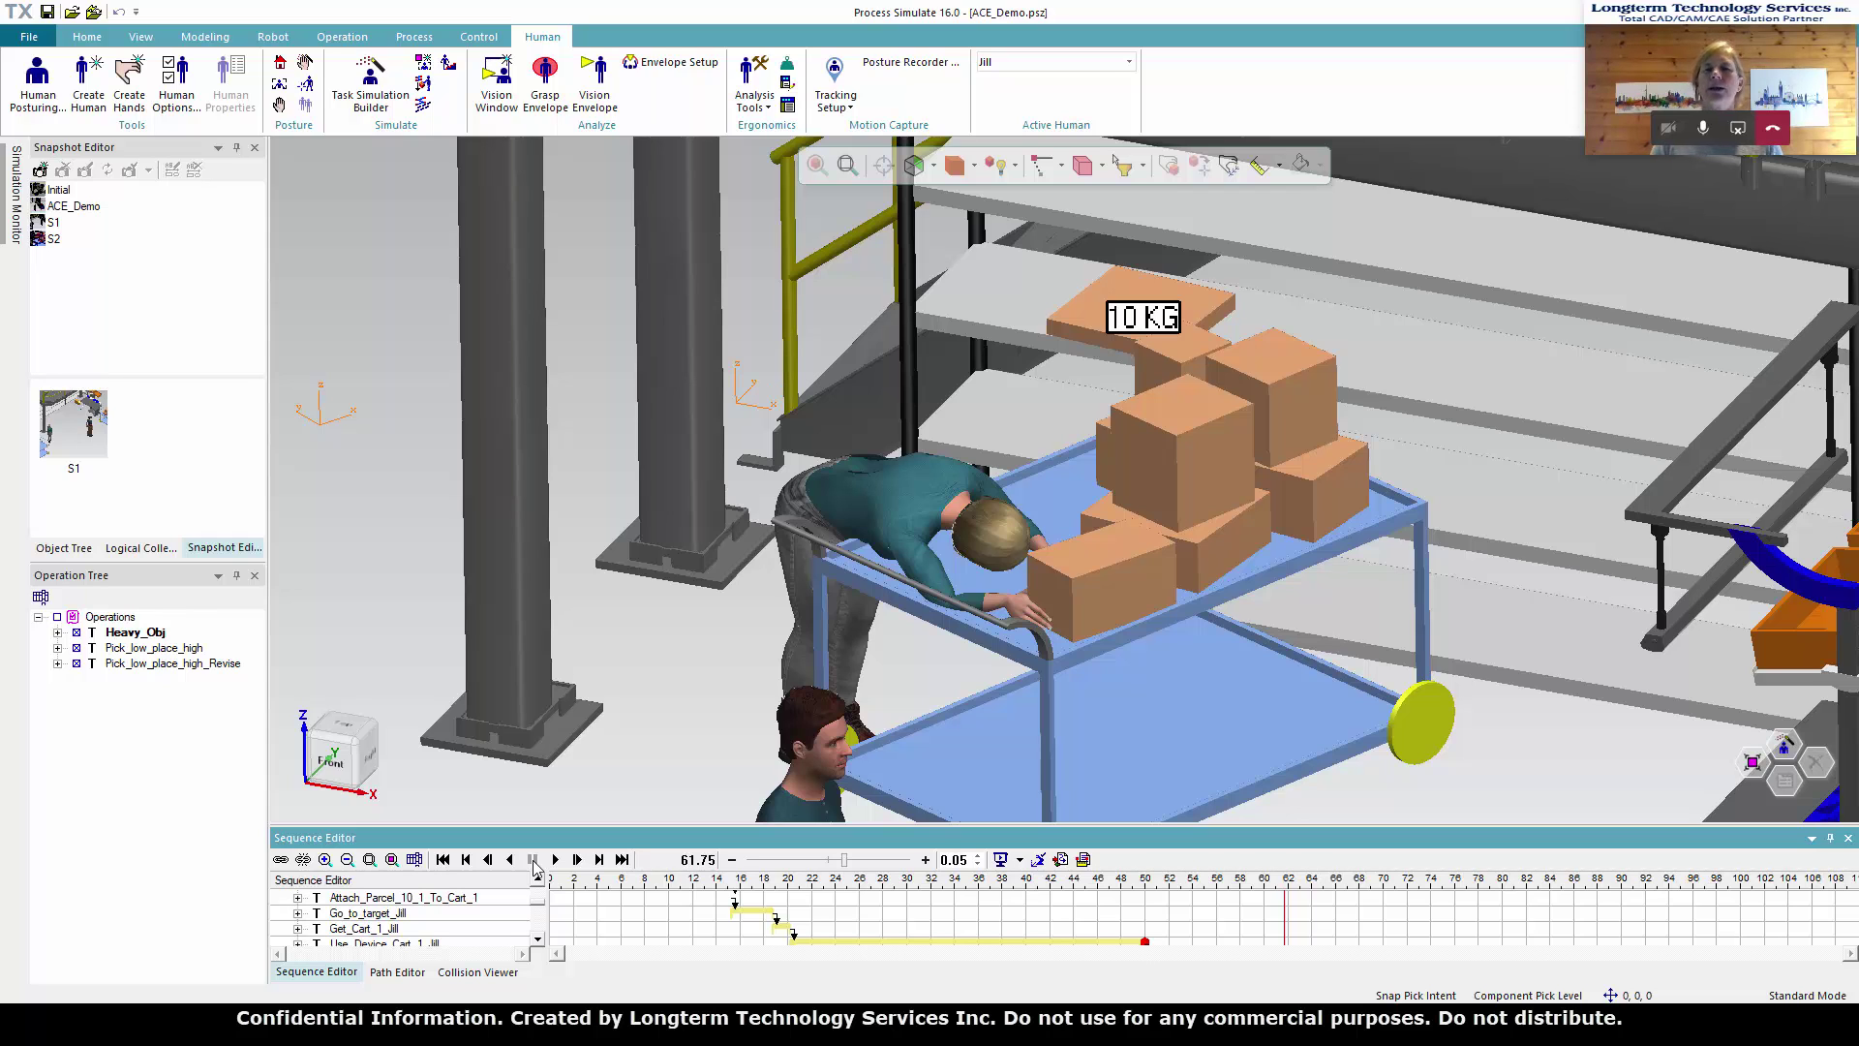
{"action": "middle_click_drag", "start_coordinate": [683, 646], "coordinate": [681, 646]}
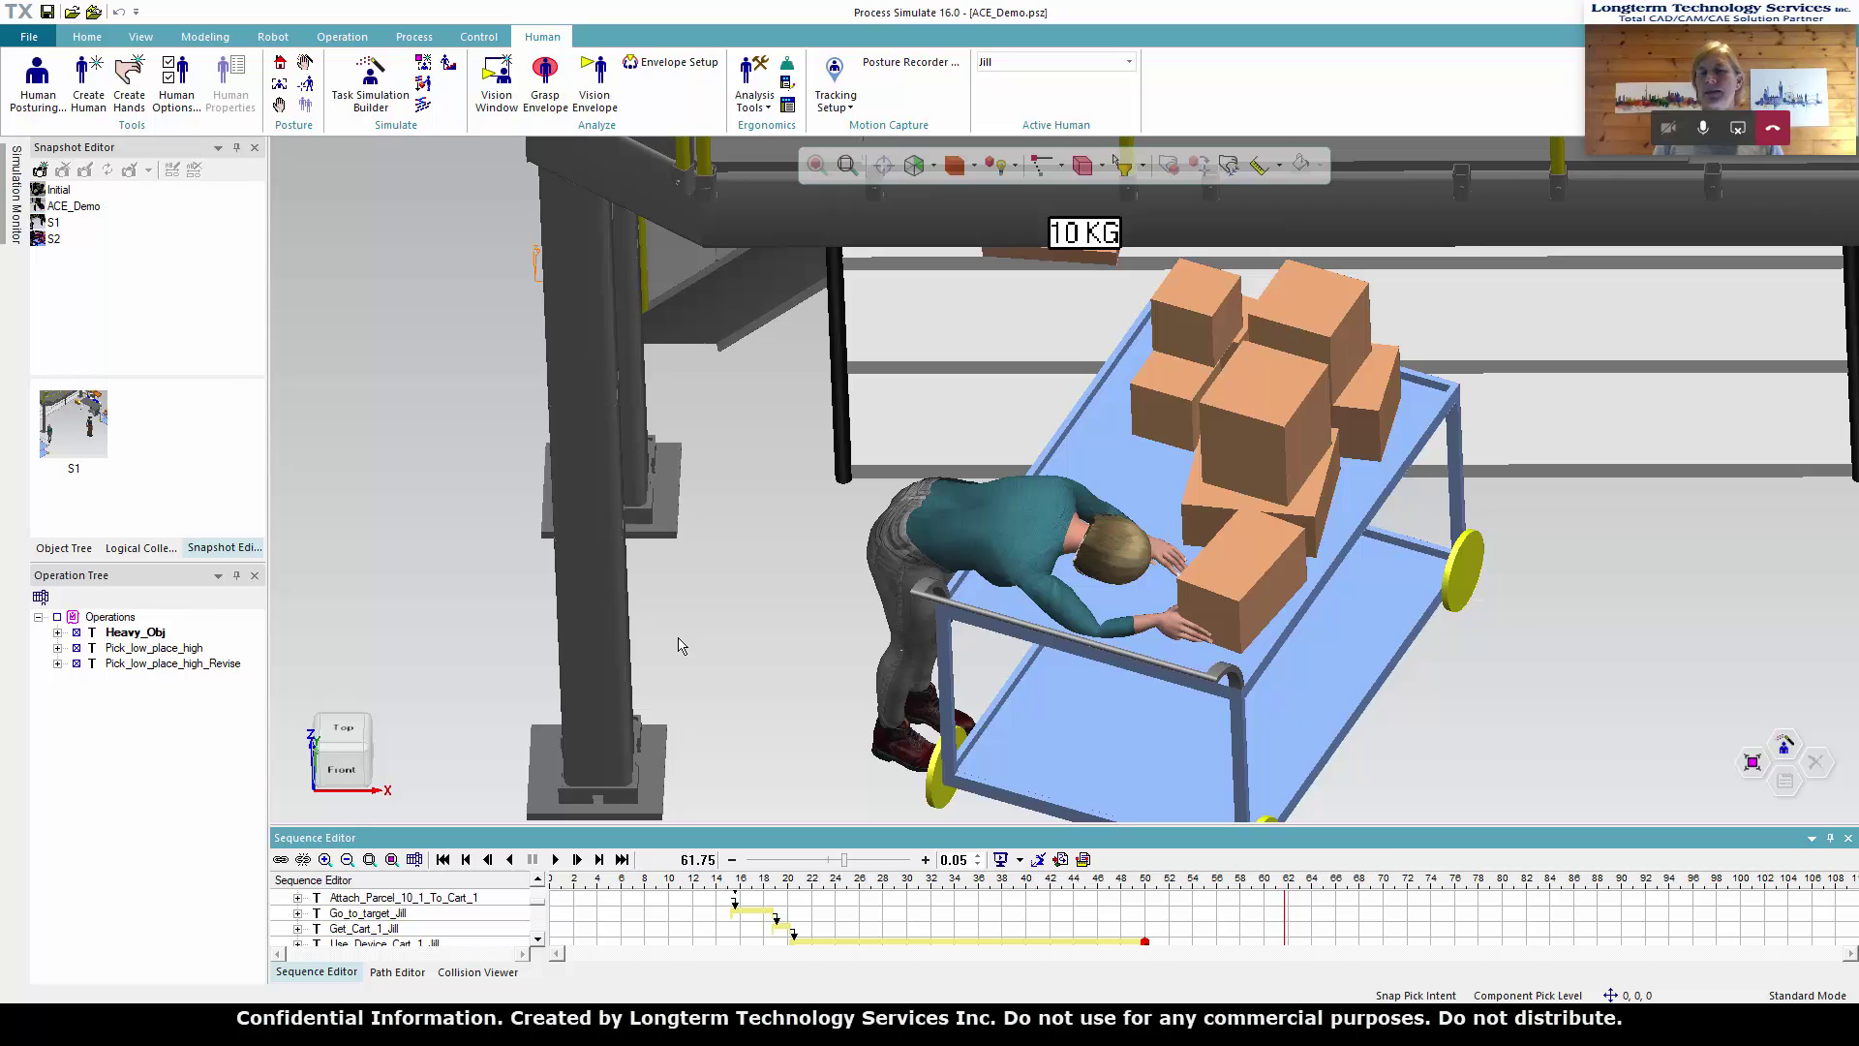